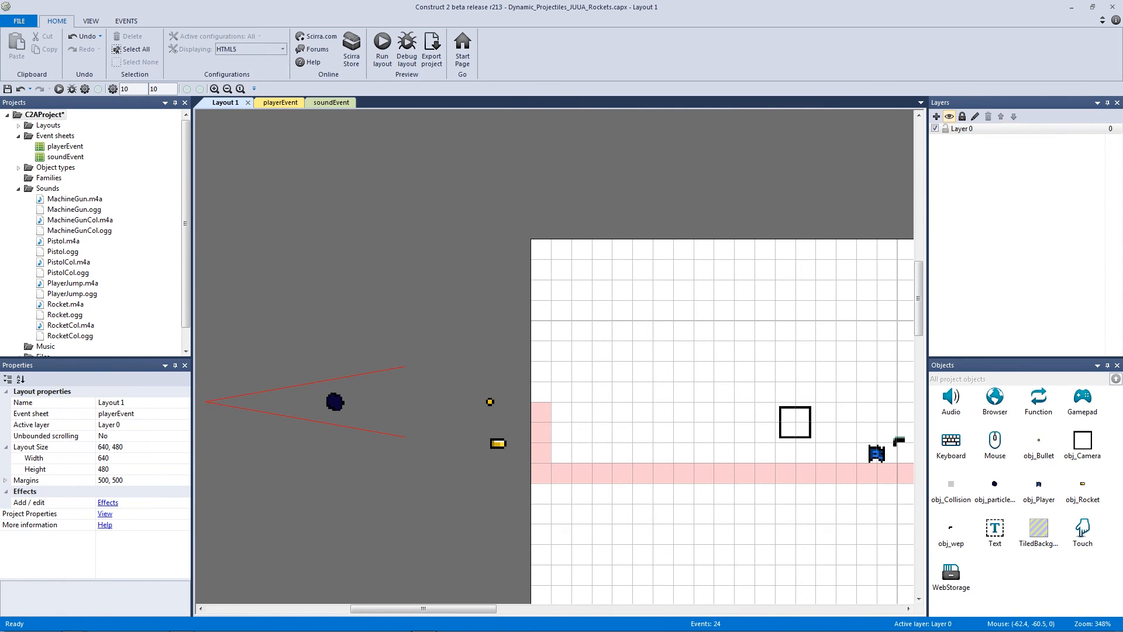
- Open the soundEvent sheet and review the collision conditions for the pistol, machine gun and bazooka projectiles
left_click(328, 104)
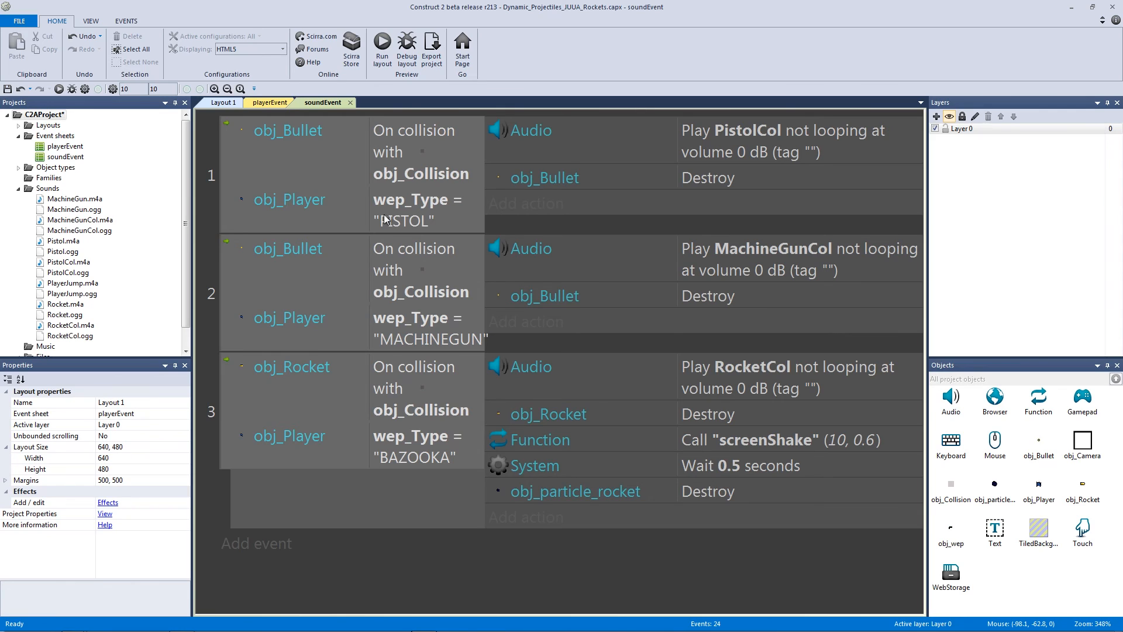
left_click(229, 321)
left_click(228, 362)
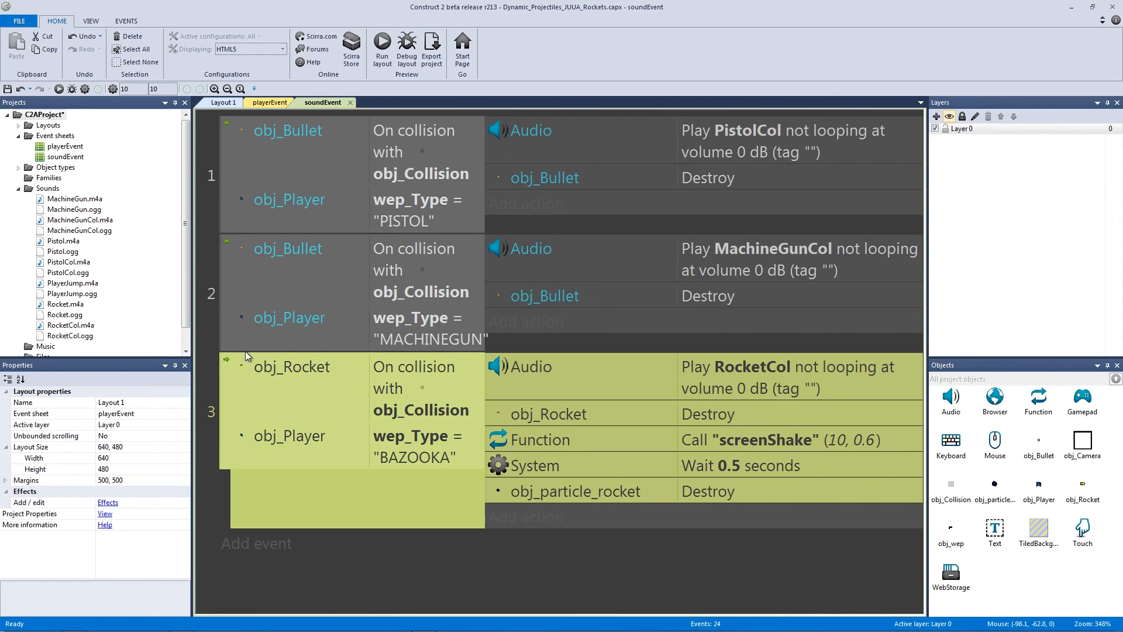
left_click(253, 322)
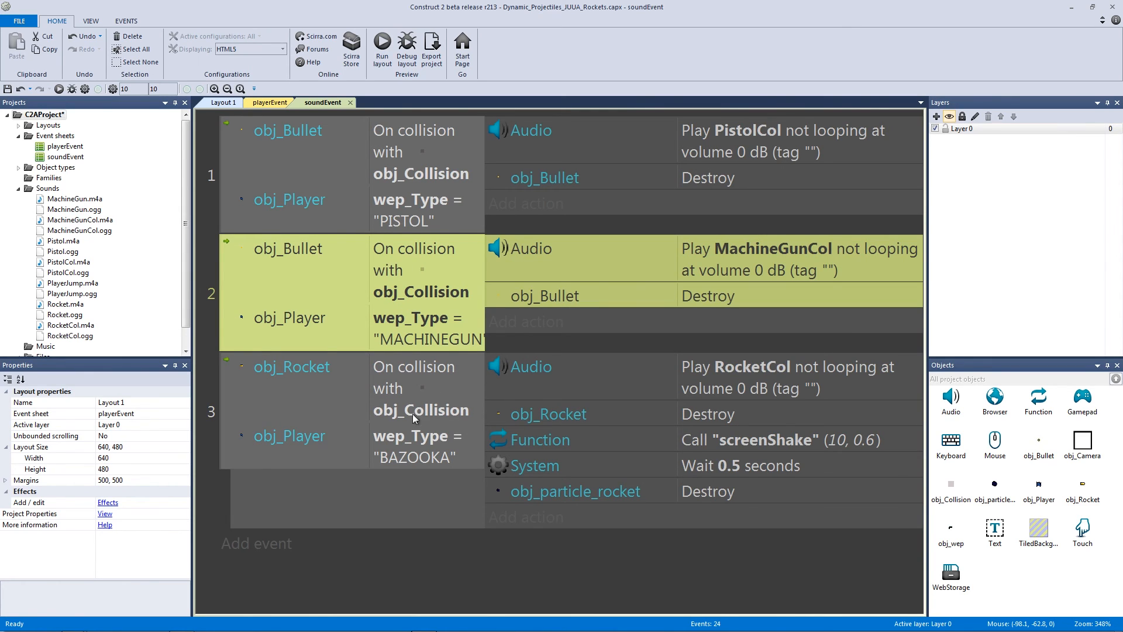
left_click(275, 390)
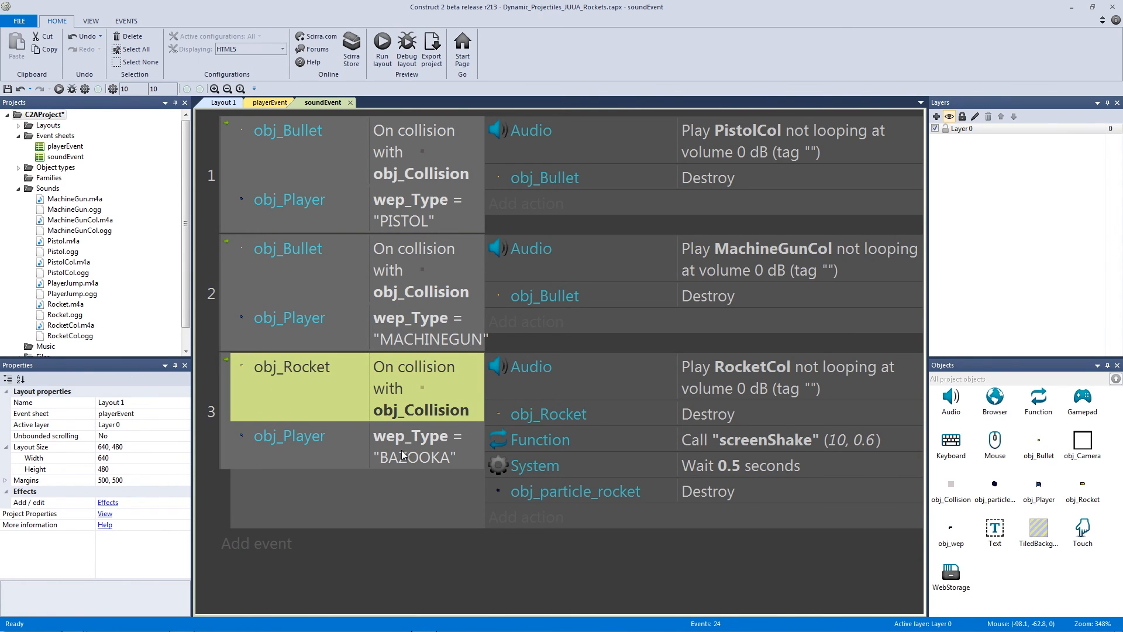
left_click(384, 440)
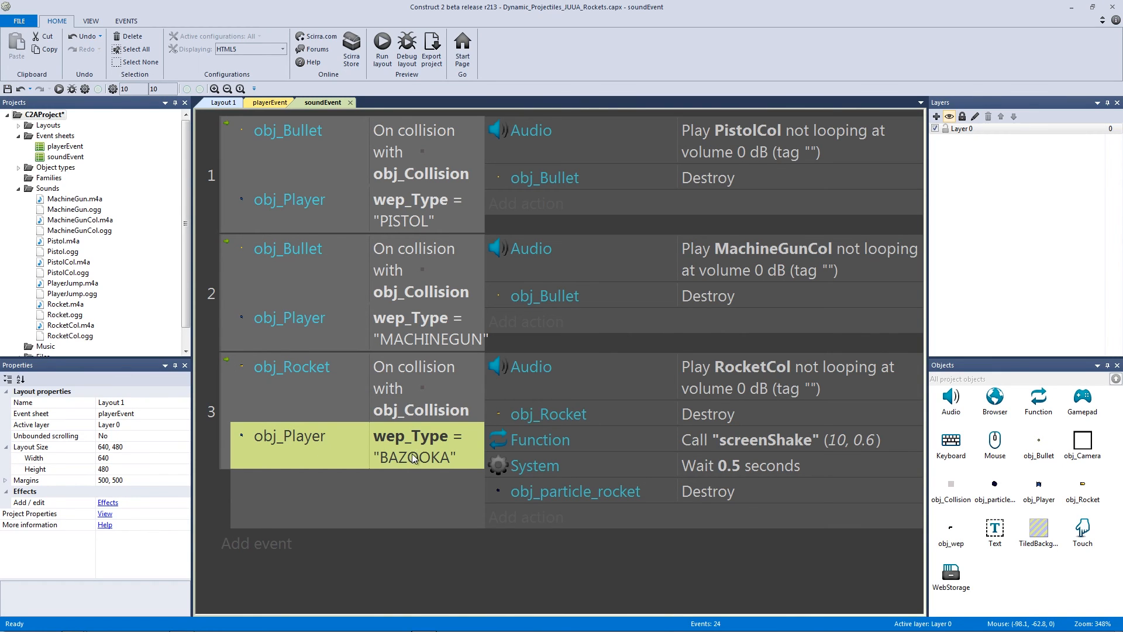
- Examine the sound, rocket Destroy and screenShake actions of the rocket collision event
left_click(561, 397)
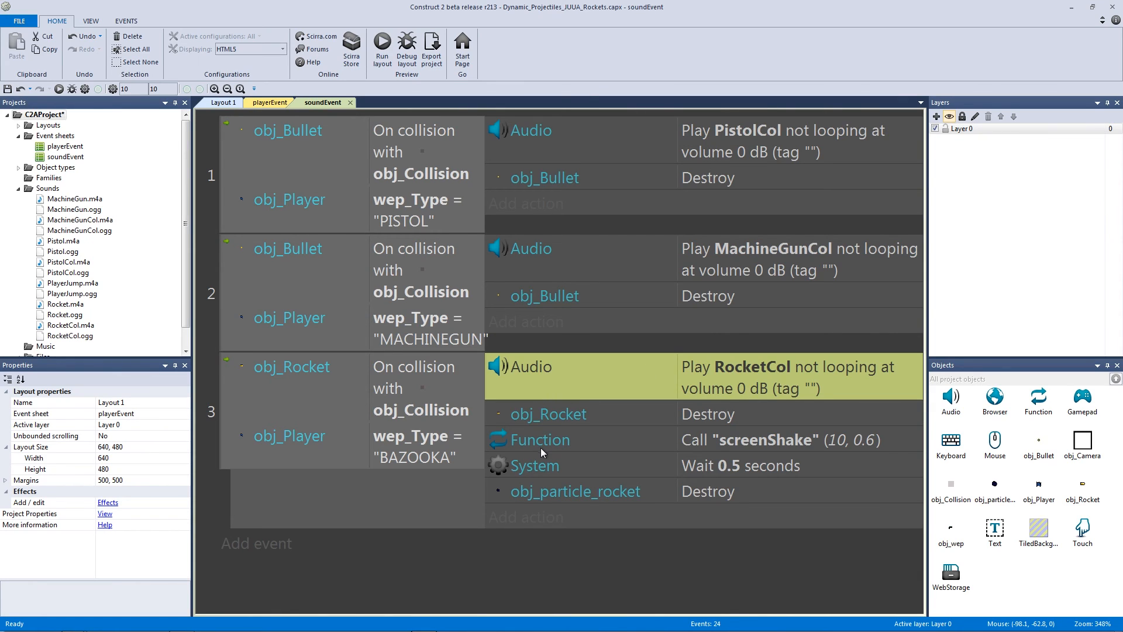
left_click(549, 415)
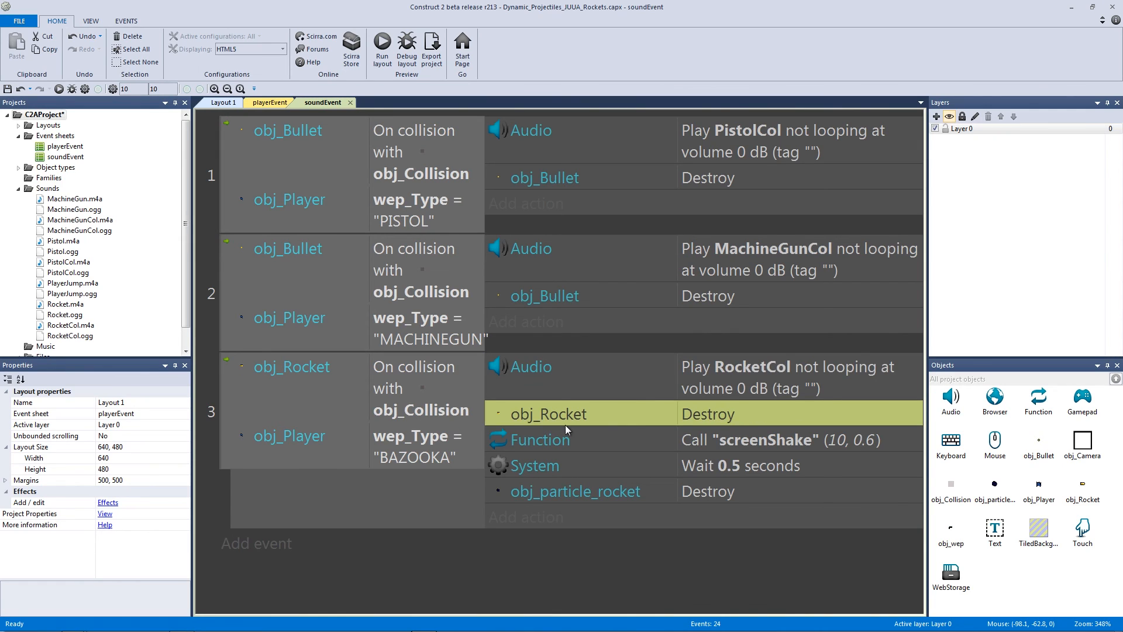
left_click(444, 401)
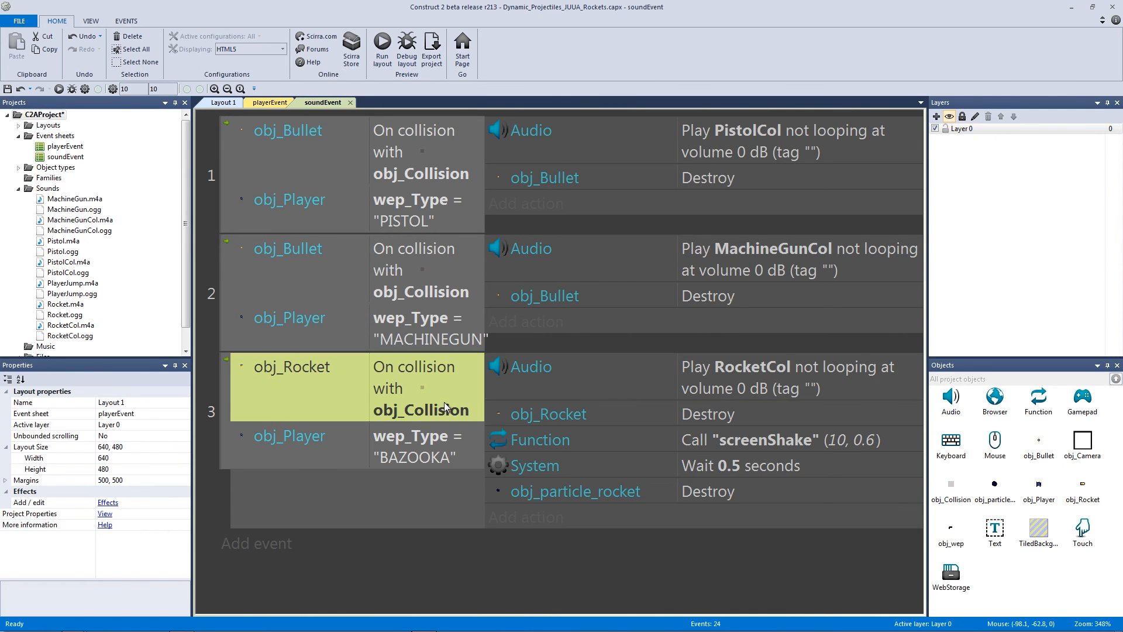
left_click(523, 383)
left_click(582, 415)
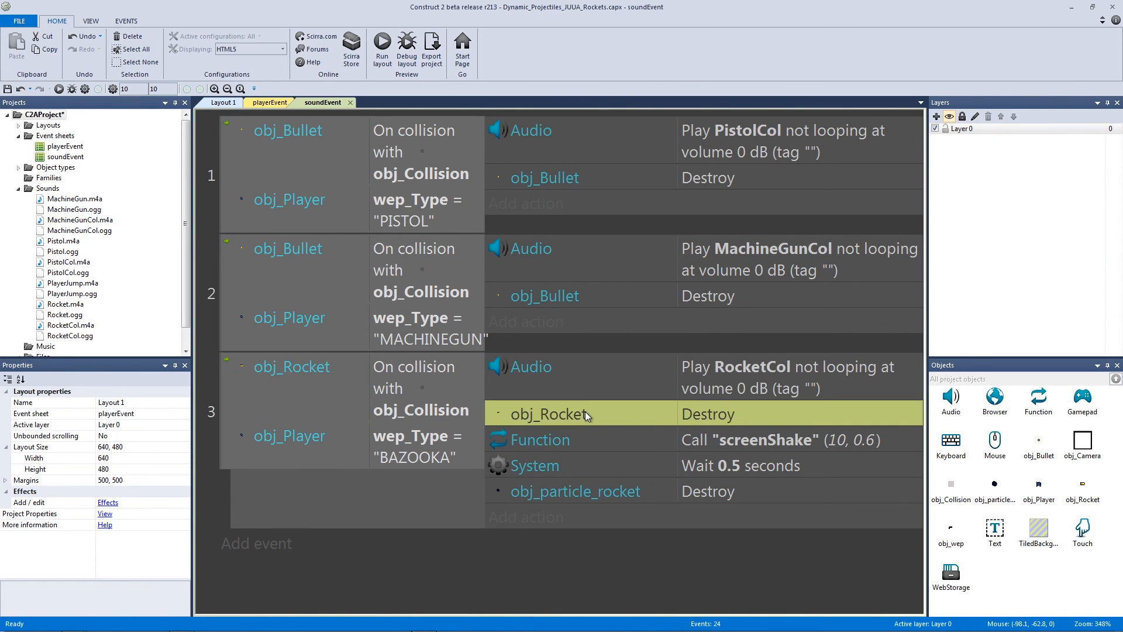
left_click(582, 443)
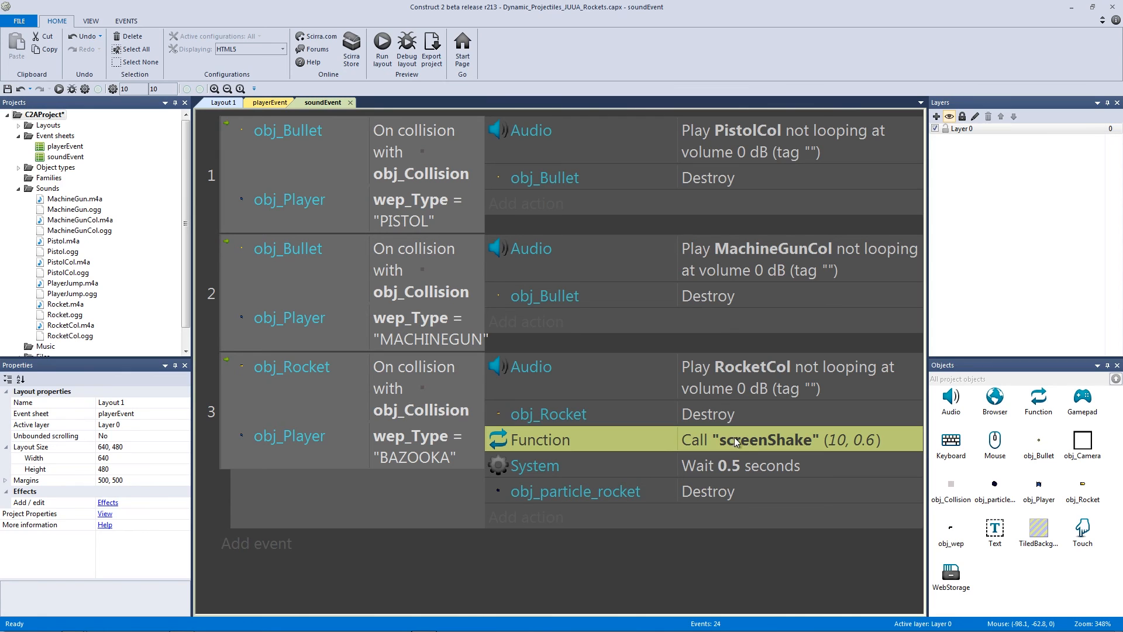
- In the playerEvent sheet, examine the BAZOOKA firing event and the parameters of its screenShake call
left_click(270, 102)
scroll(267, 331, "down", 5)
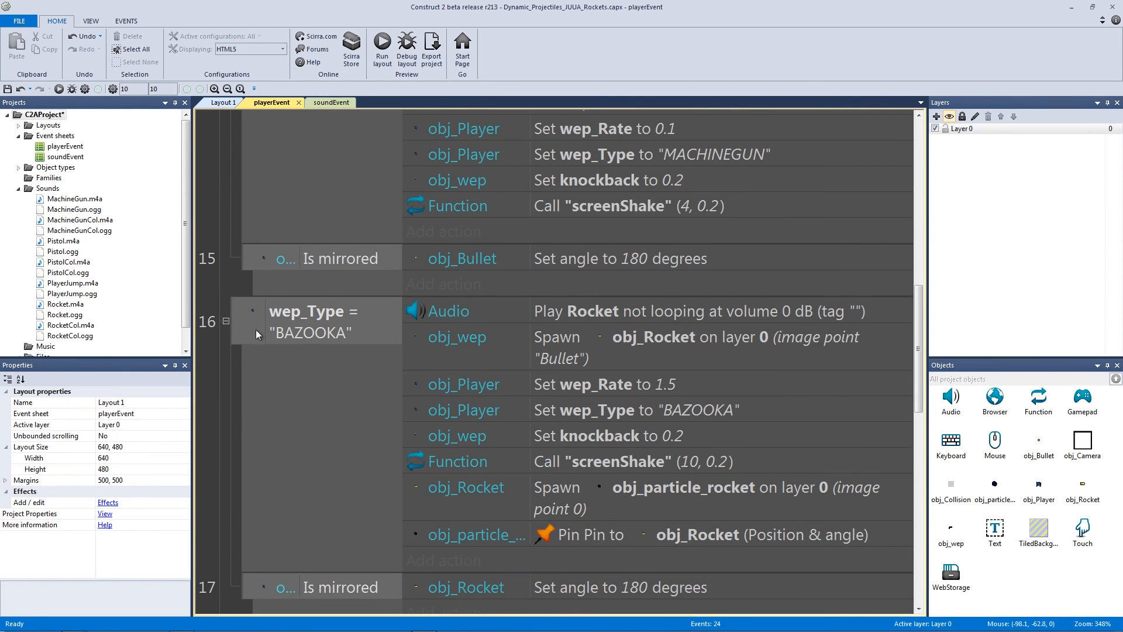
left_click(255, 335)
scroll(372, 341, "down", 1)
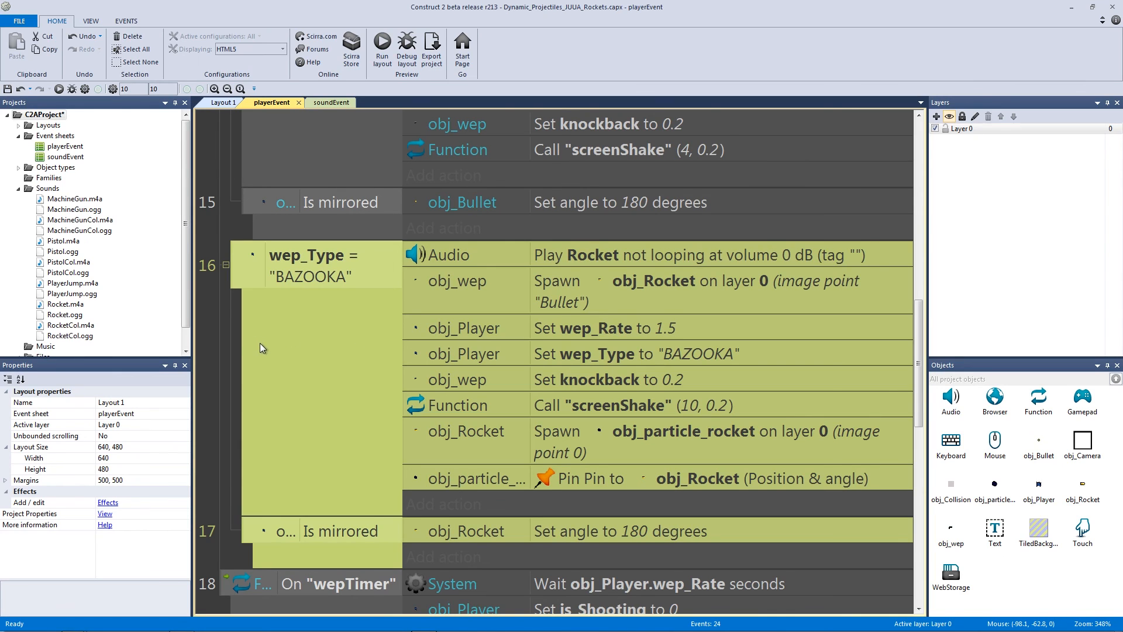
left_click(234, 342)
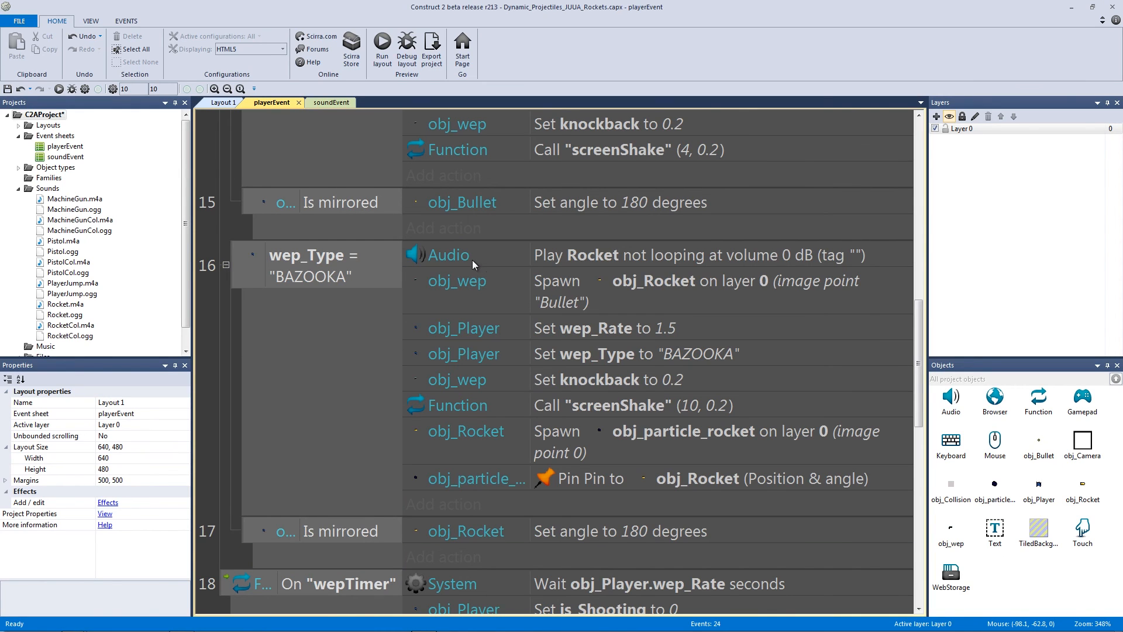
left_click(517, 262)
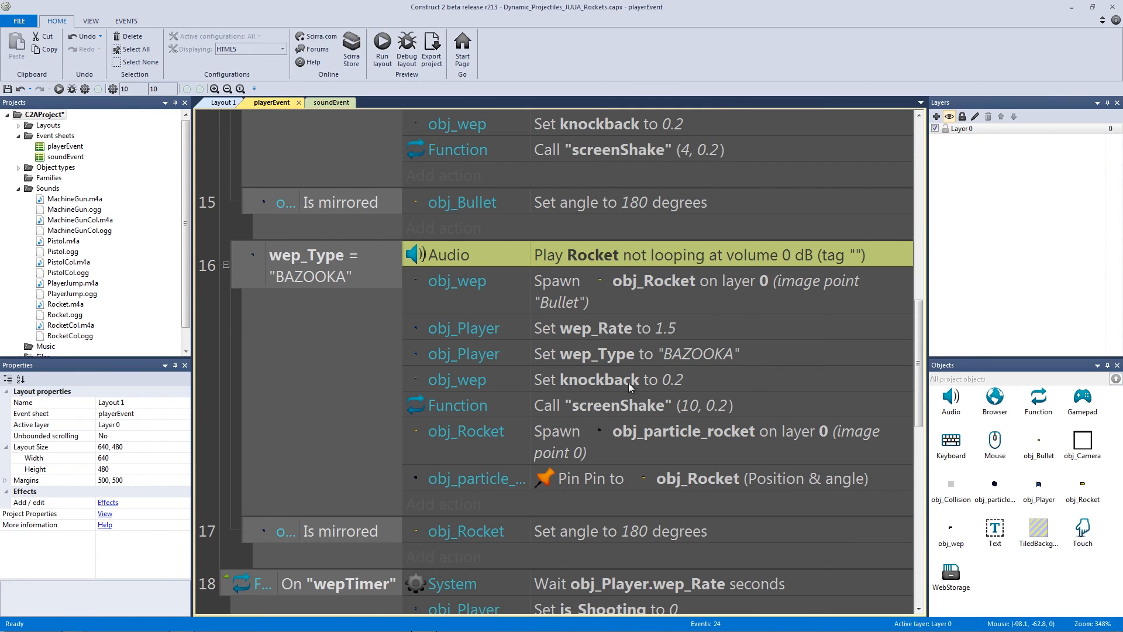
left_click(622, 408)
double_click(728, 411)
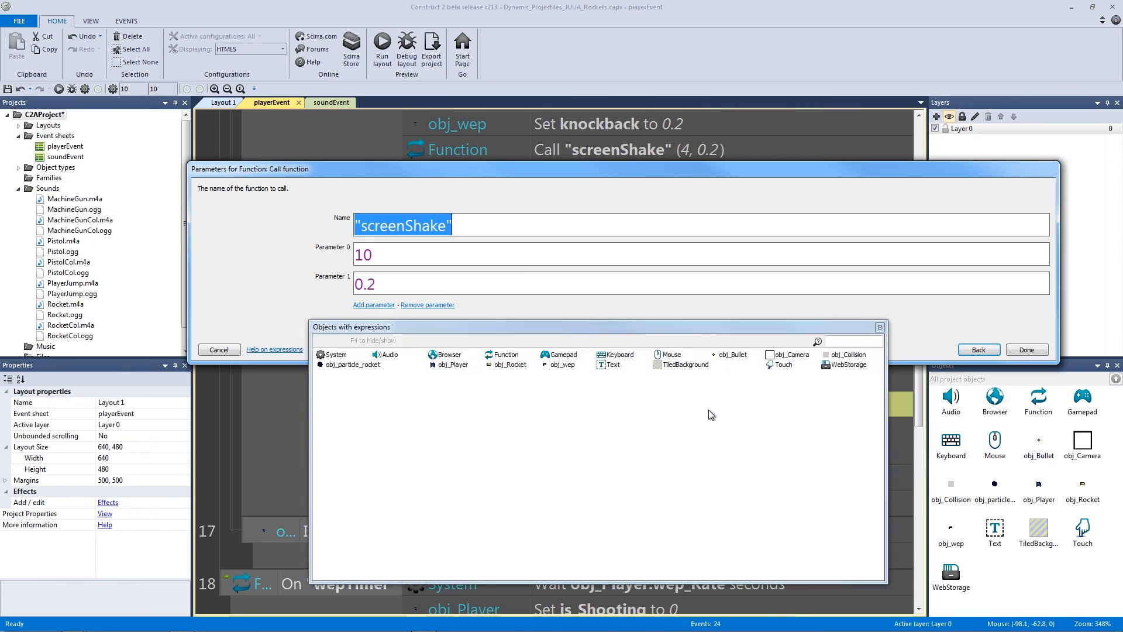
left_click(219, 349)
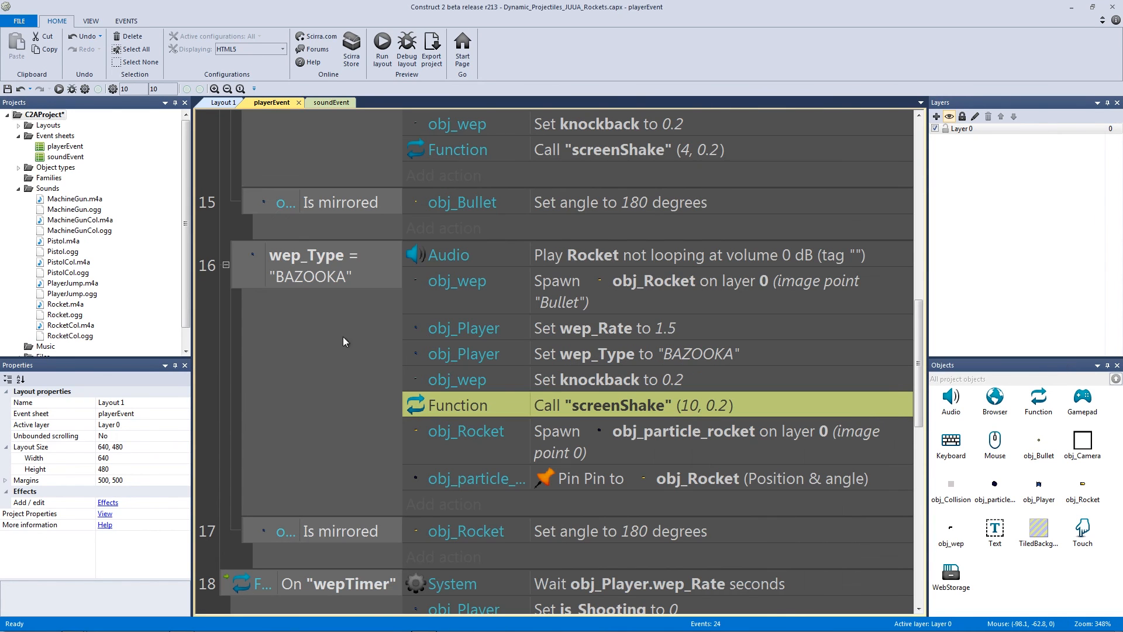
- Return to the soundEvent sheet and review the rocket collision's Destroy, screenShake, Wait and particle Destroy actions
left_click(331, 103)
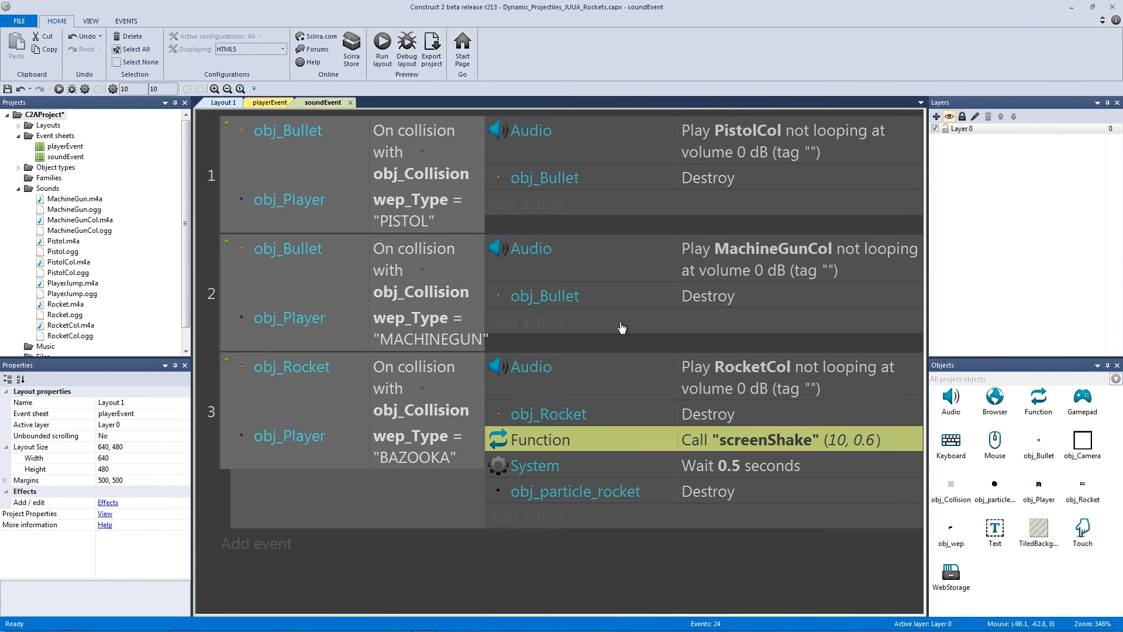
left_click(826, 470)
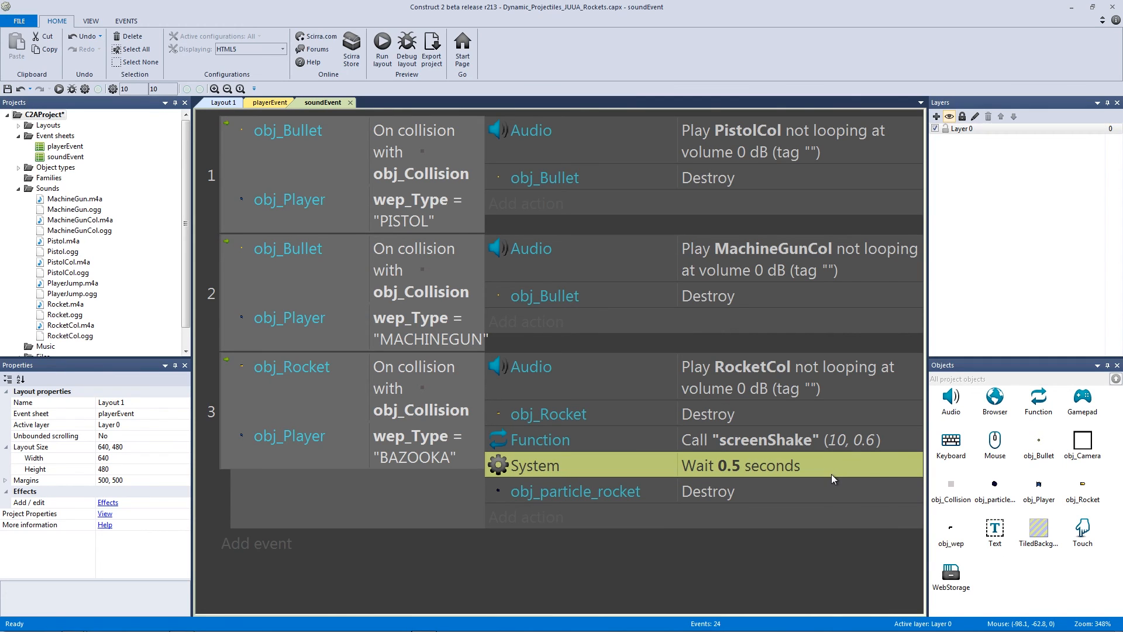
left_click(803, 495)
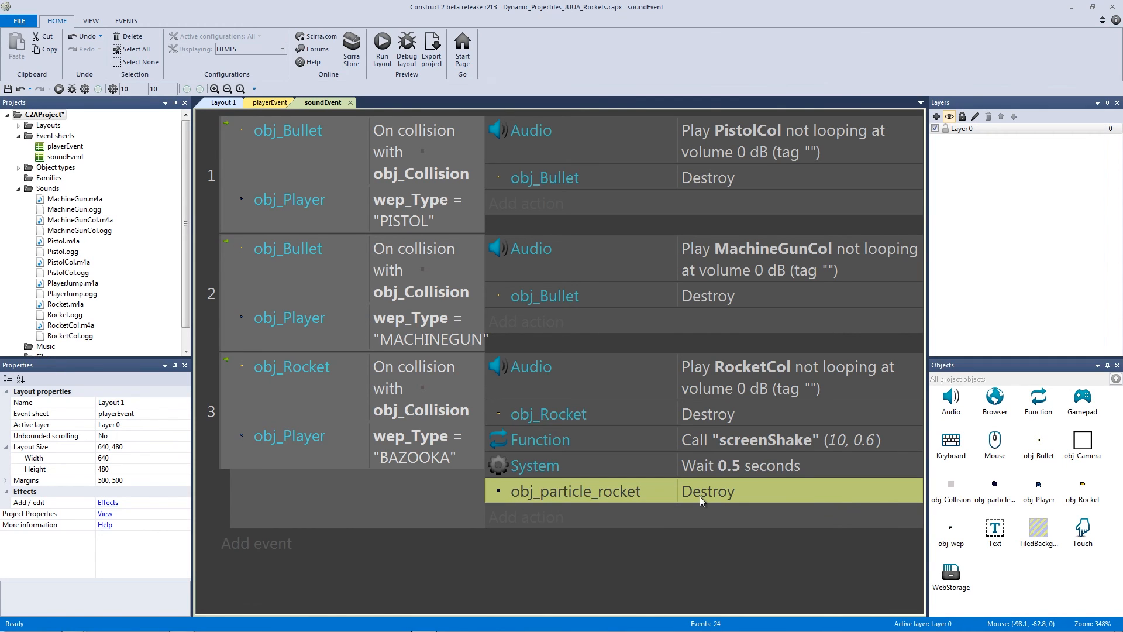
left_click(744, 418)
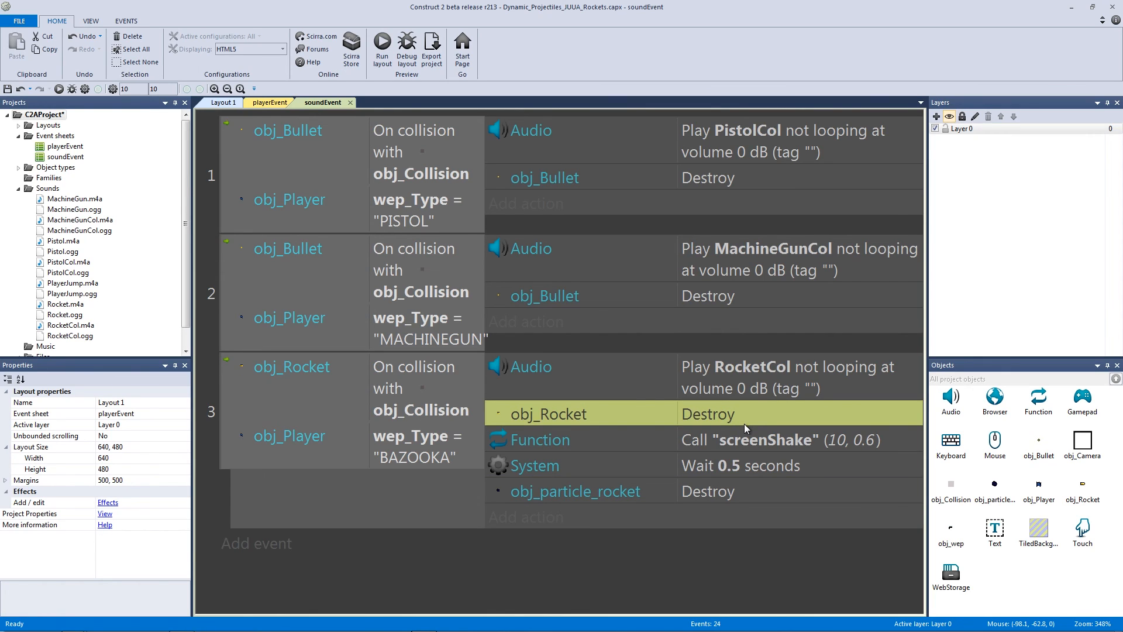
left_click(759, 441)
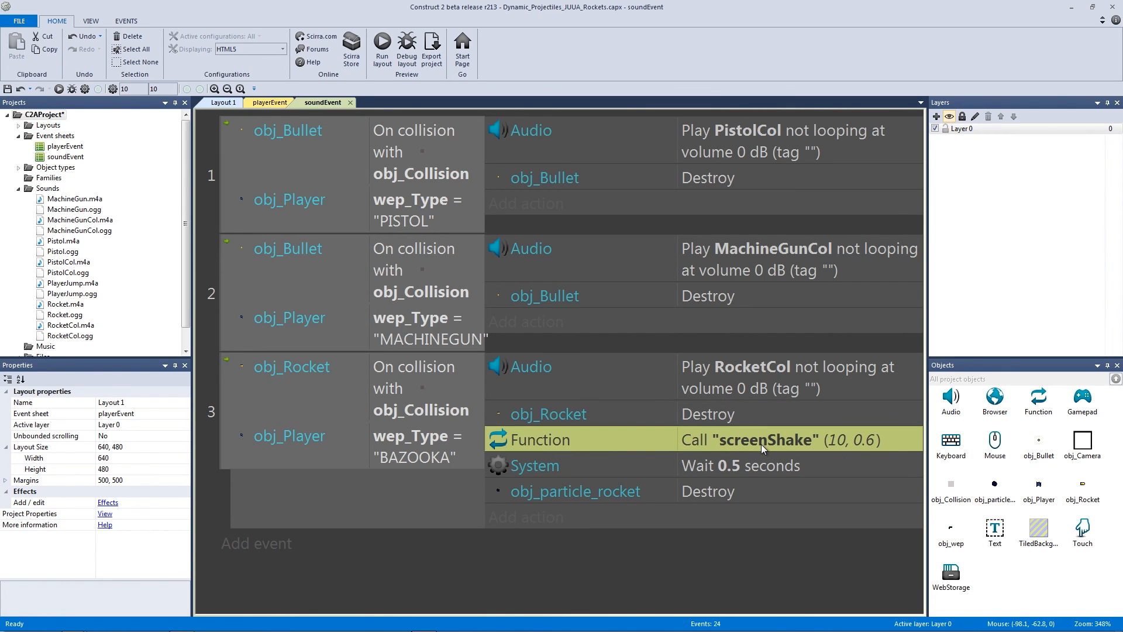
left_click(764, 471)
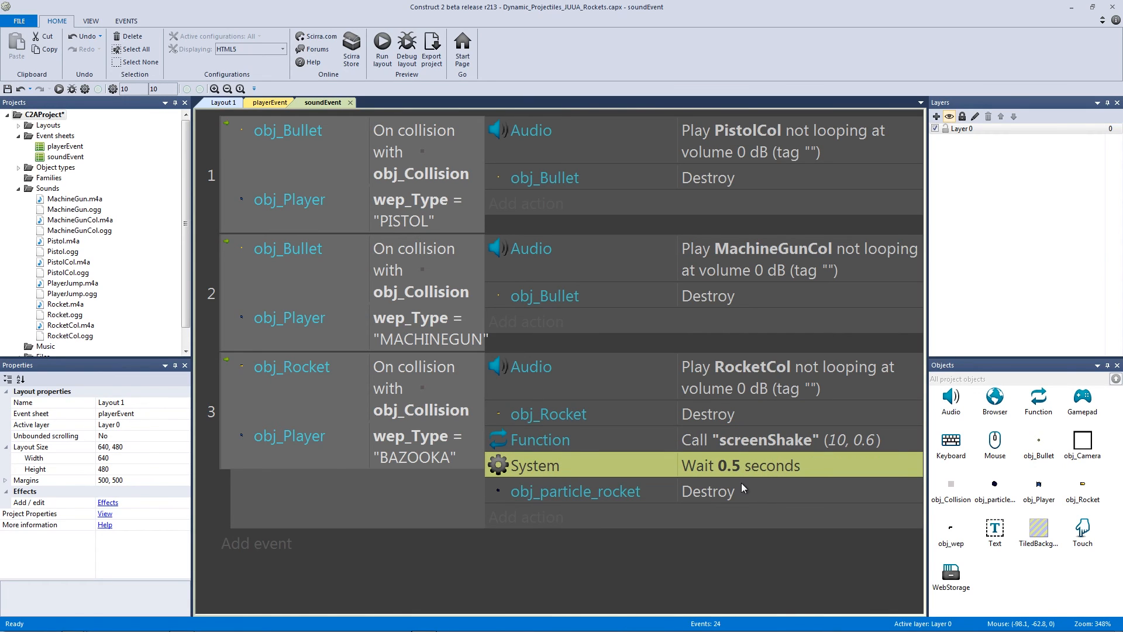
left_click(742, 485)
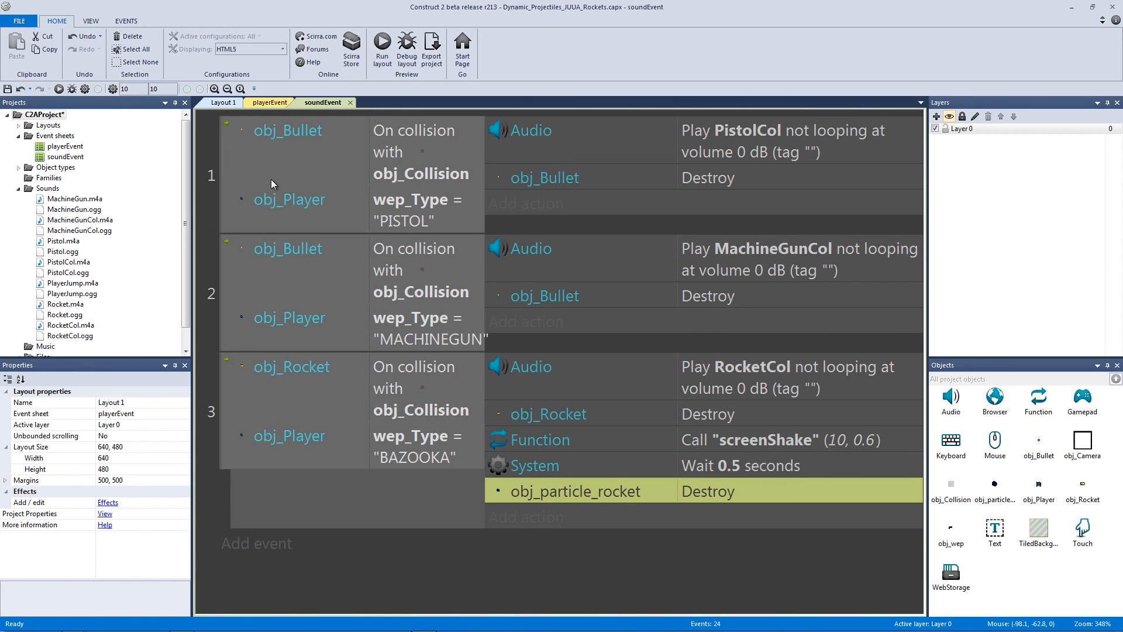
- Select the rocket particle object in Layout 1 and inspect its list of behaviors
left_click(215, 107)
left_click(334, 402)
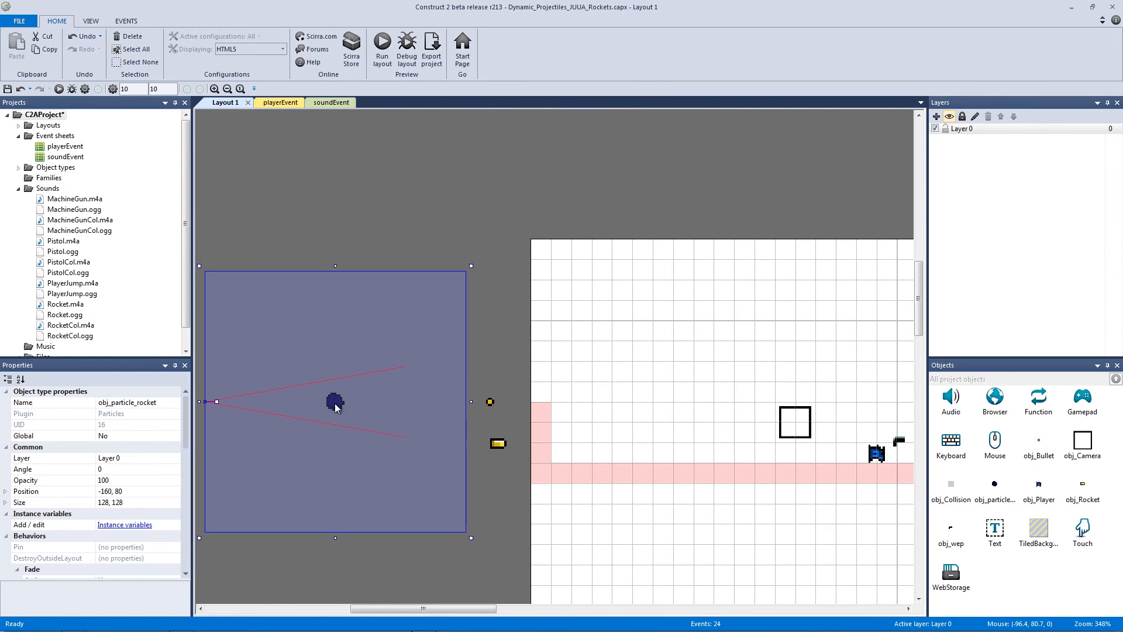
left_click_drag(188, 429, 189, 458)
left_click(112, 536)
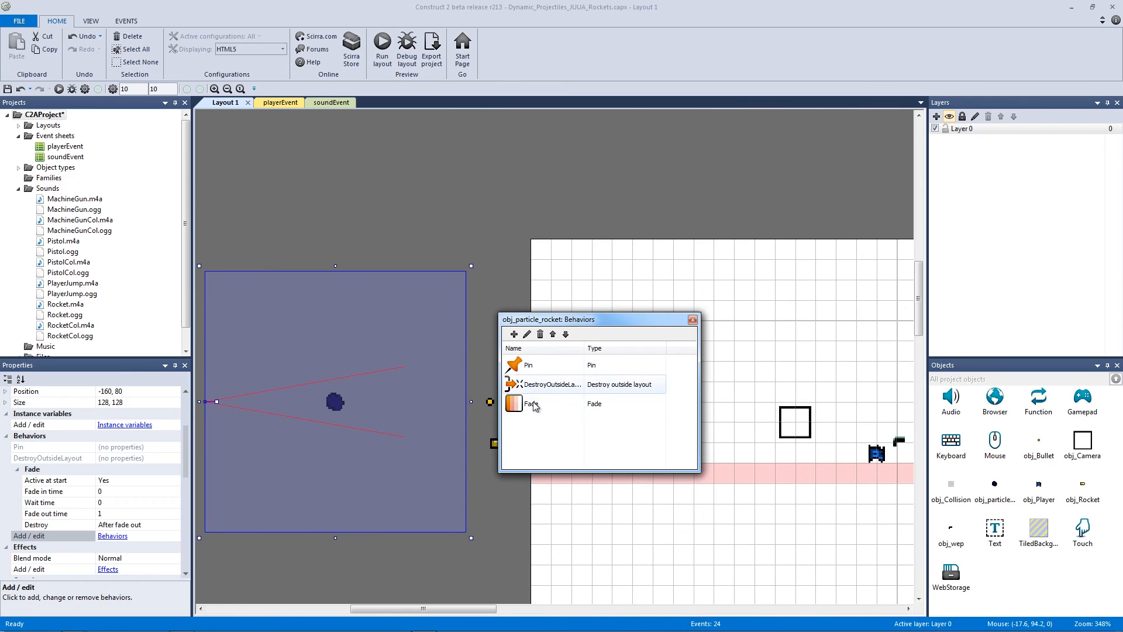
left_click(693, 319)
- Run the layout preview, move the player, switch to the bazooka and fire several rockets, then close the preview
left_click(378, 61)
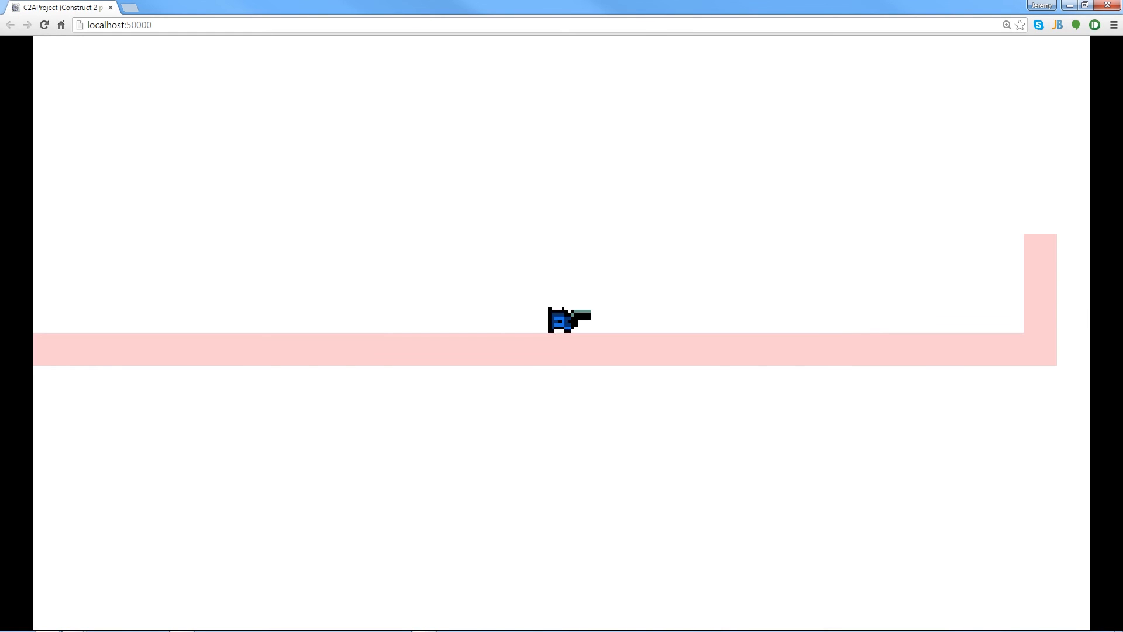
key("Left")
key("Right")
key("2")
key("space")
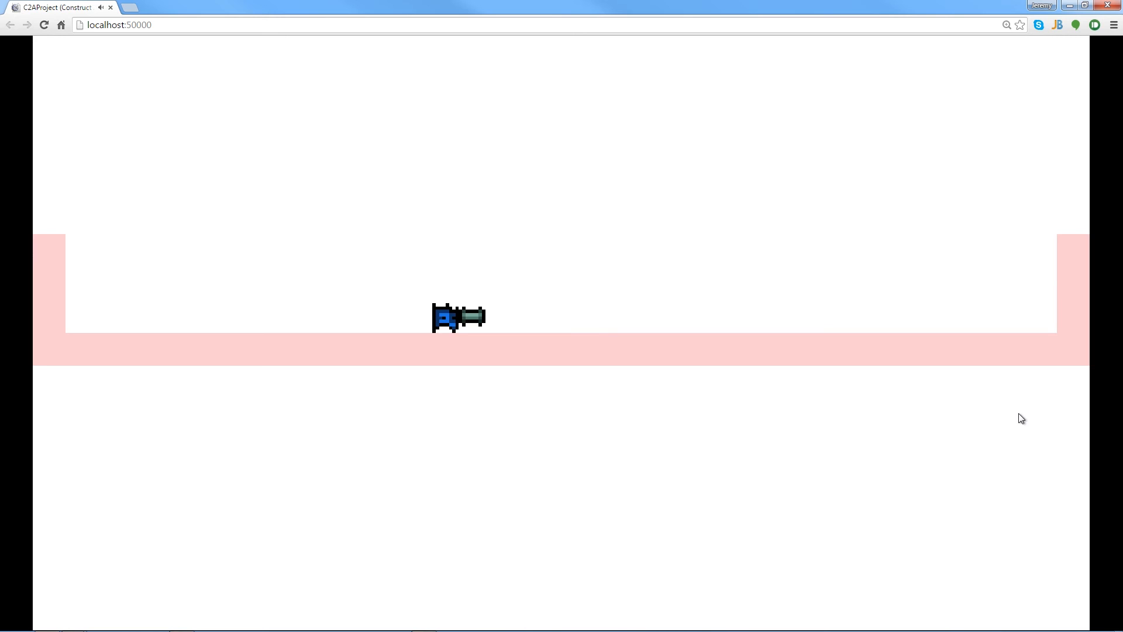
key("space")
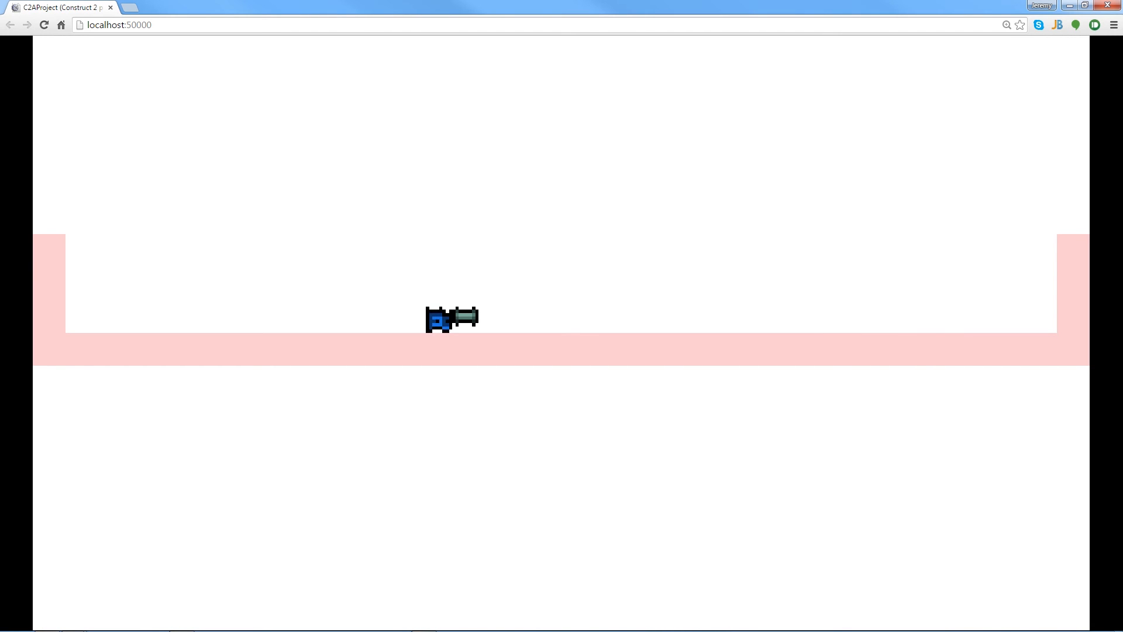
key("space")
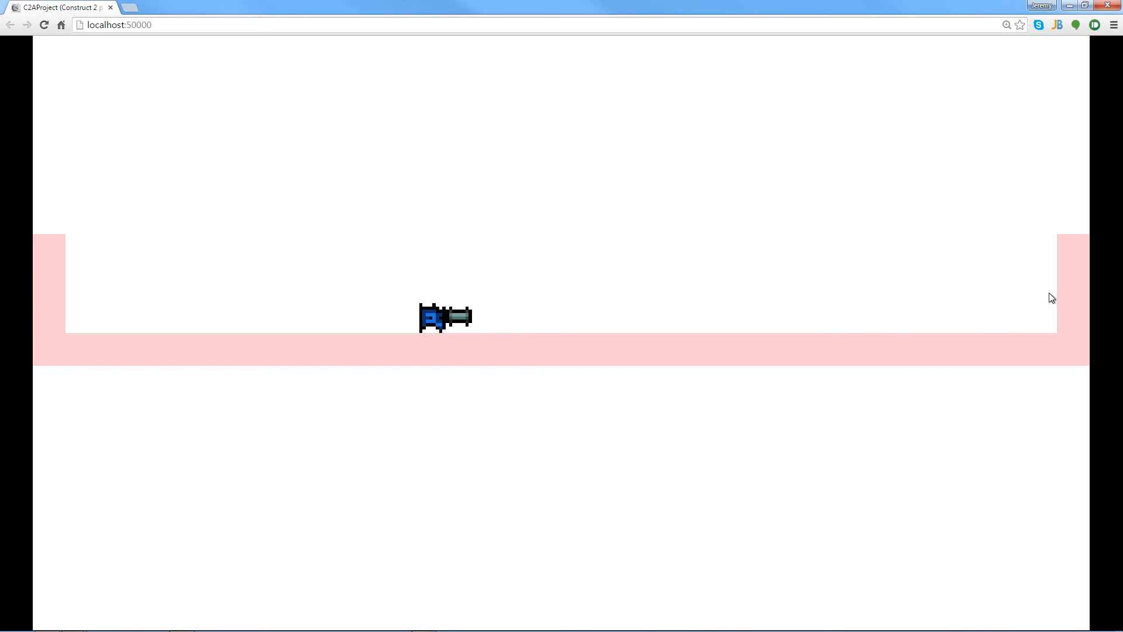
left_click(1108, 5)
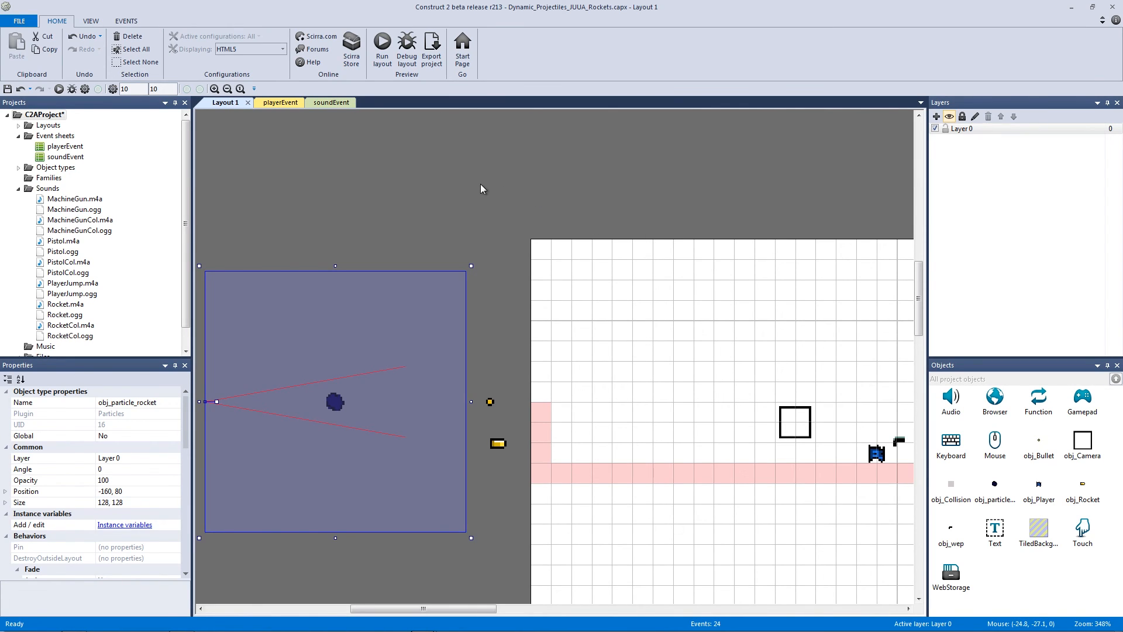
- Insert a new Sprite object in the empty area outside the layout, above the rocket particle object
left_click(464, 187)
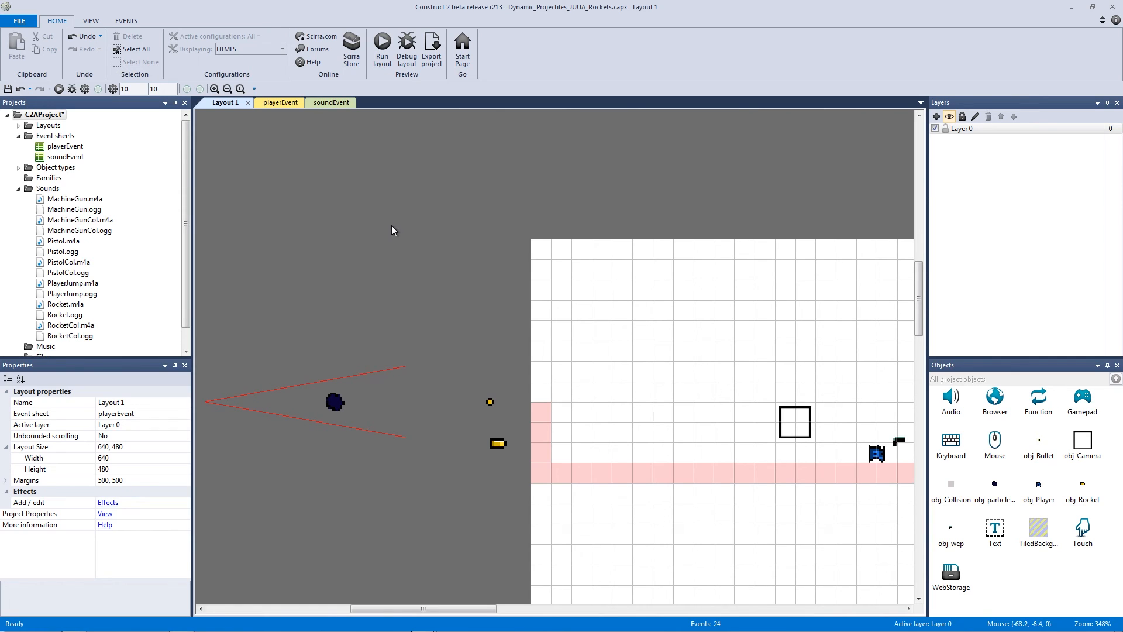
double_click(378, 219)
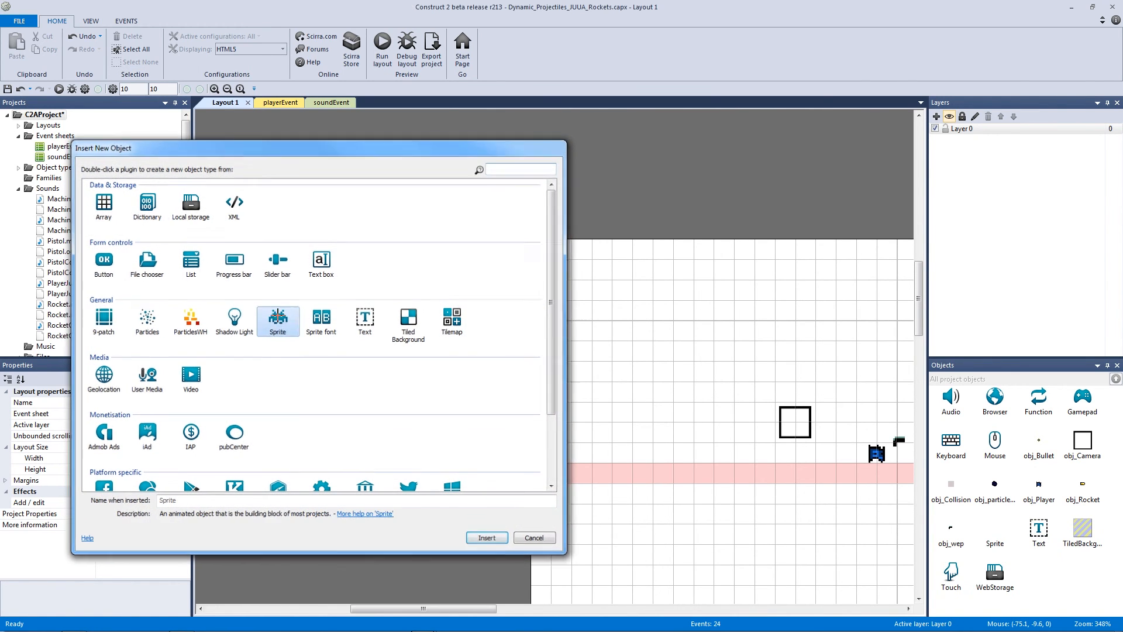
key("Return")
left_click(311, 272)
left_click(432, 316)
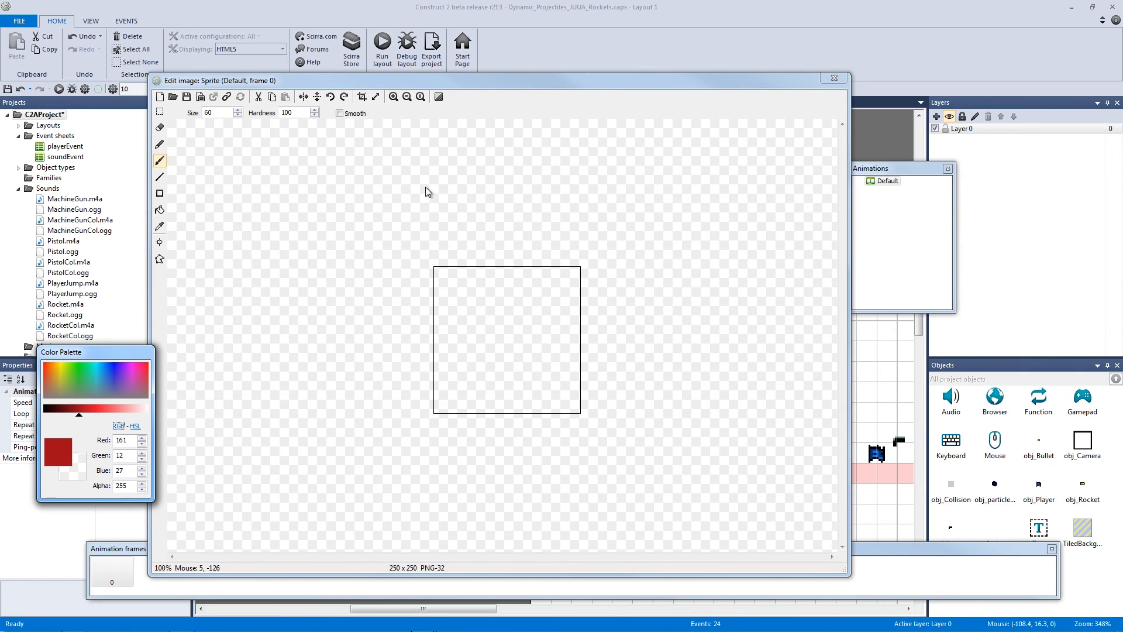
- Resize the new sprite's image canvas to 64 by 64 pixels
left_click(376, 96)
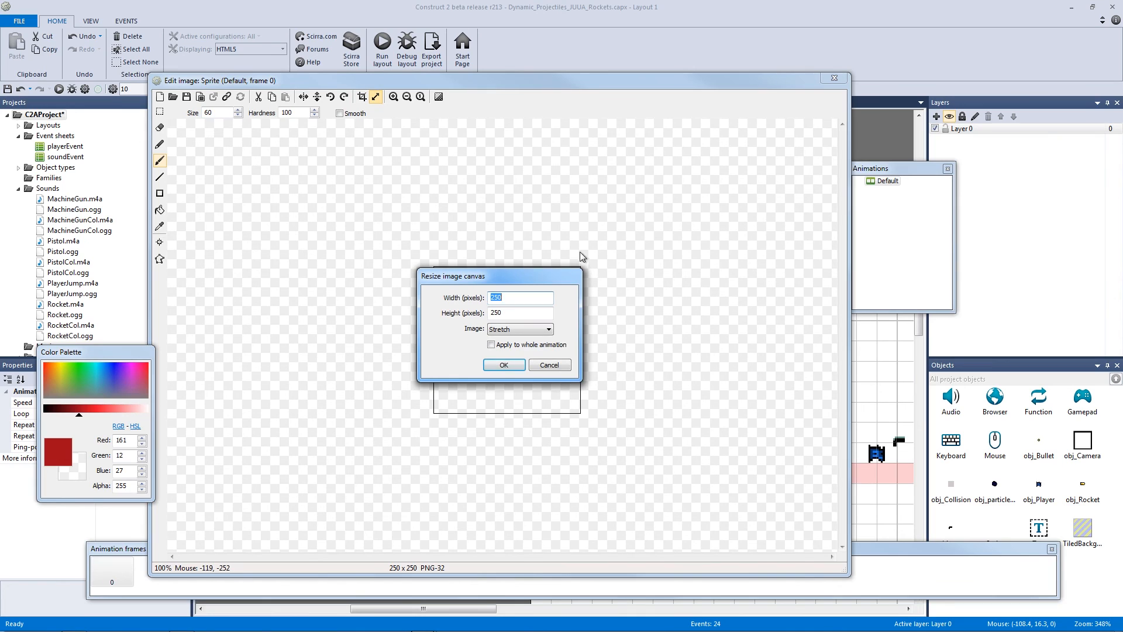
type("64")
key("Tab")
type("64")
key("Return")
scroll(719, 257, "up", 3)
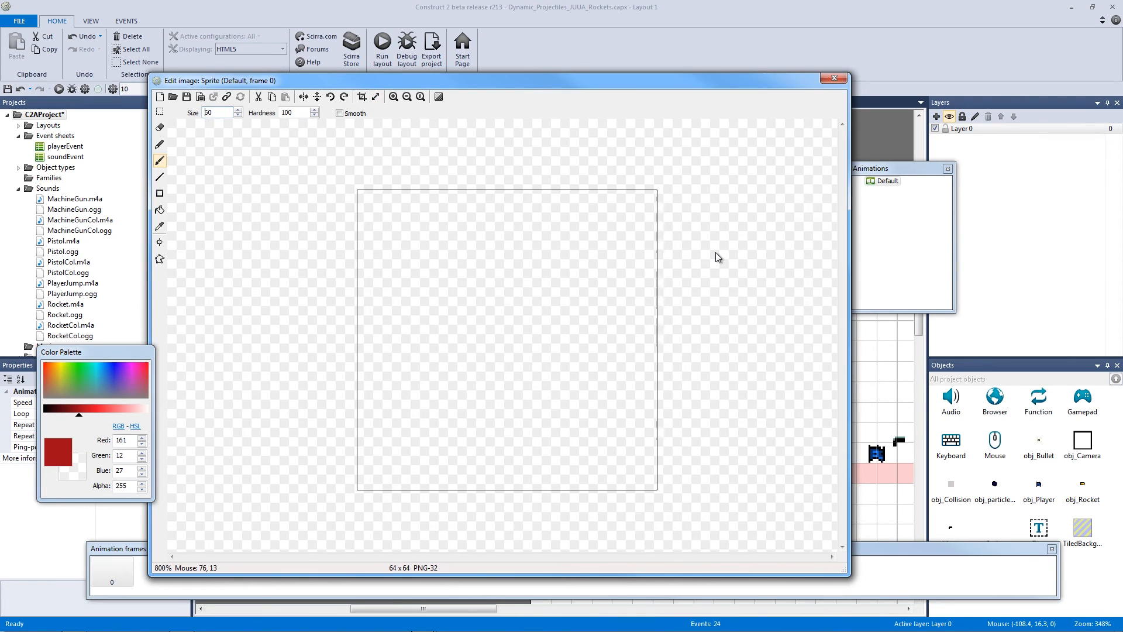
- Paint a filled red circle in the middle of frame 0 with a size 60 brush, and add a second animation frame
left_click(510, 349)
type("6")
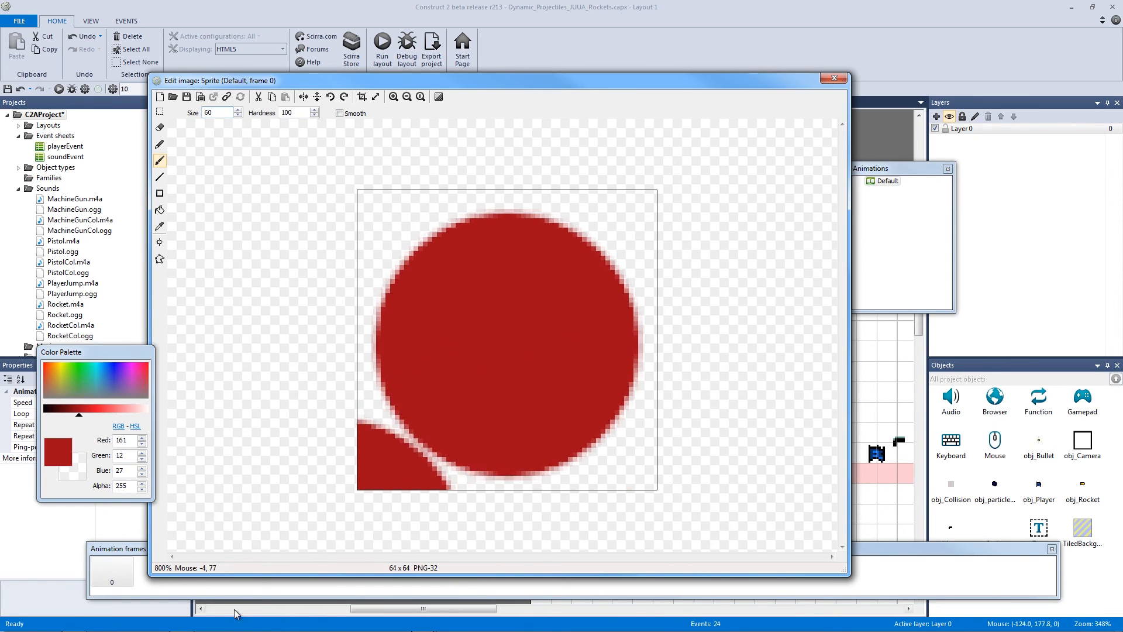
left_click(164, 585)
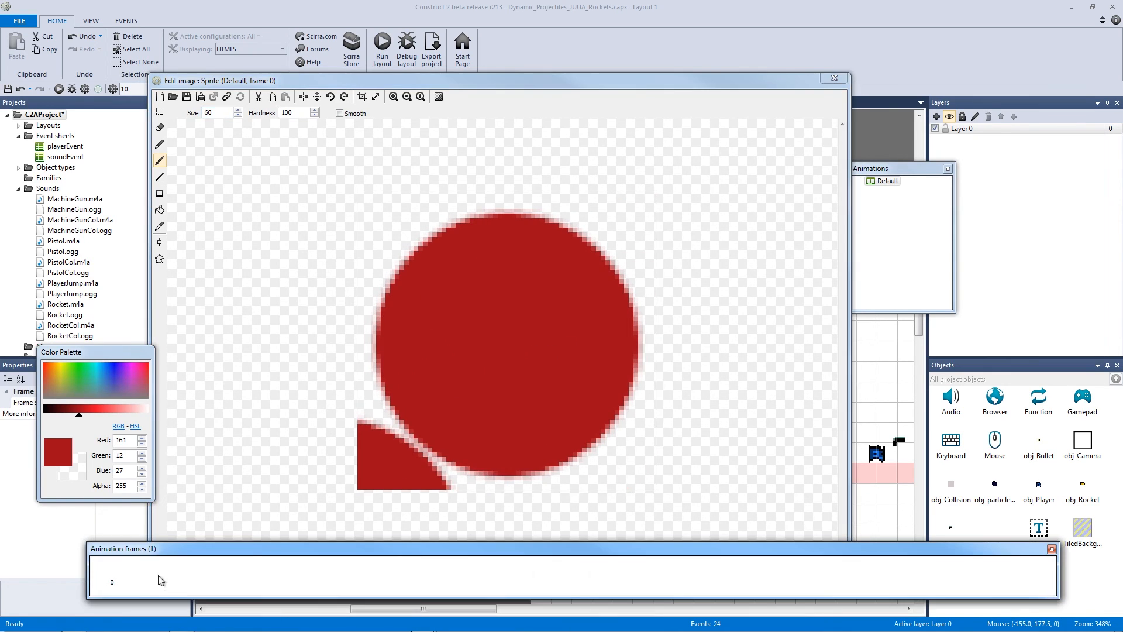
right_click(158, 579)
left_click(200, 495)
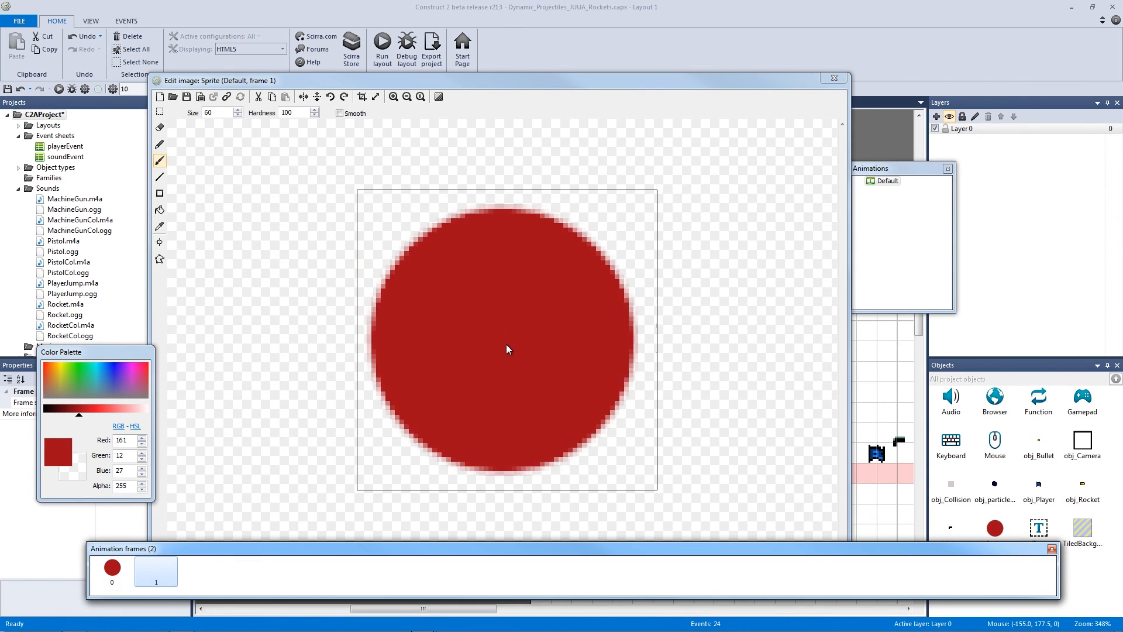
- Copy the entire image of frame 0 and paste it into frame 1
left_click(112, 572)
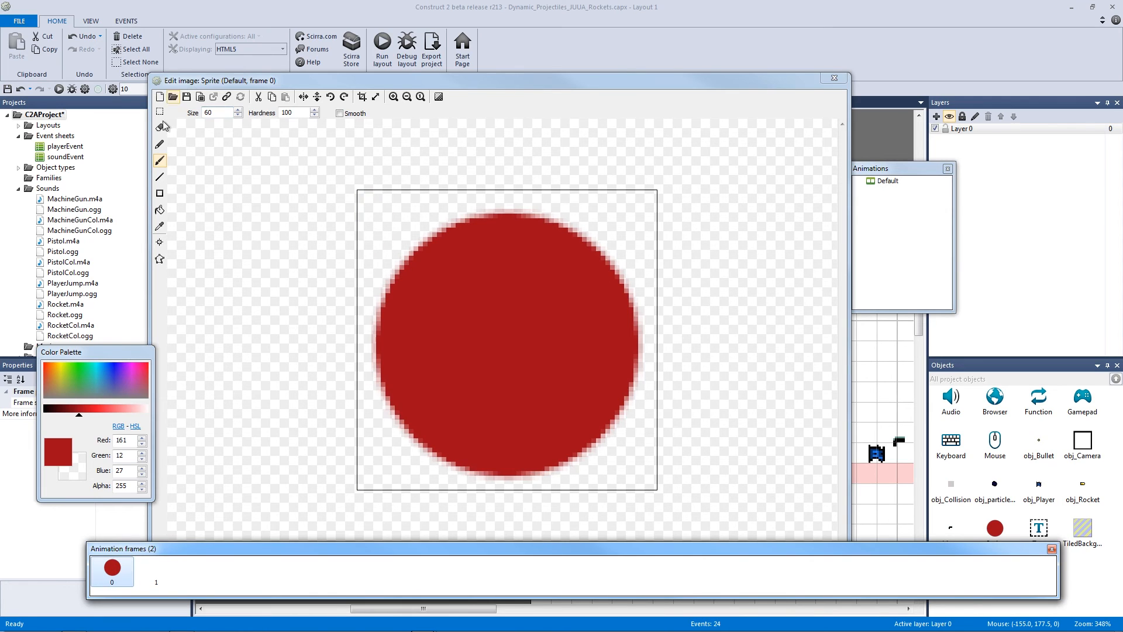
left_click(159, 111)
key("ctrl+a")
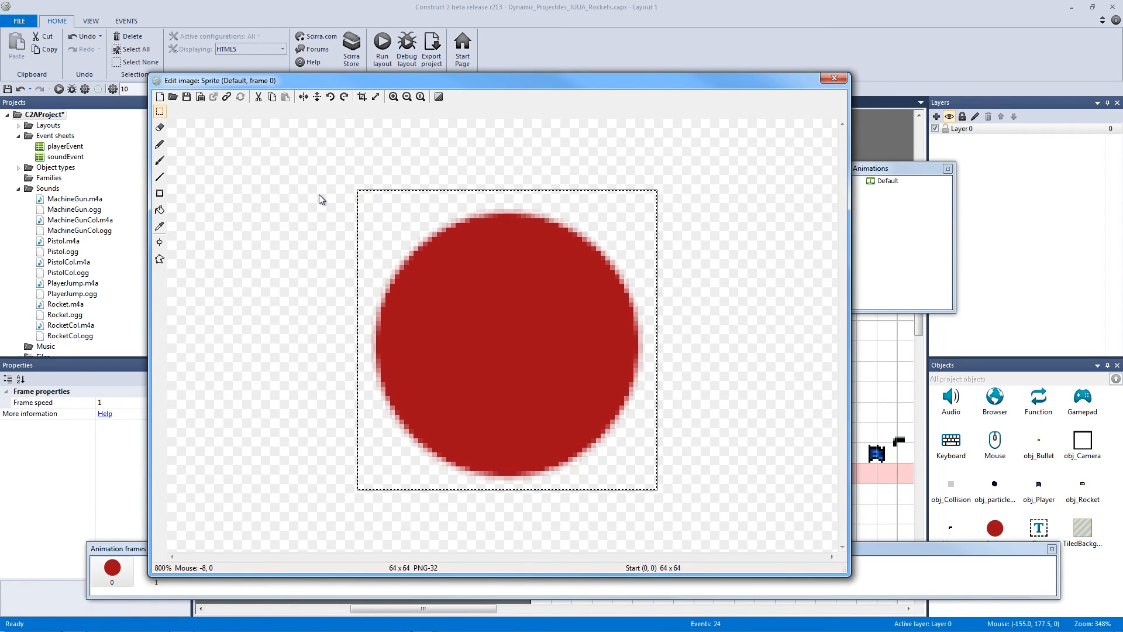
left_click(158, 571)
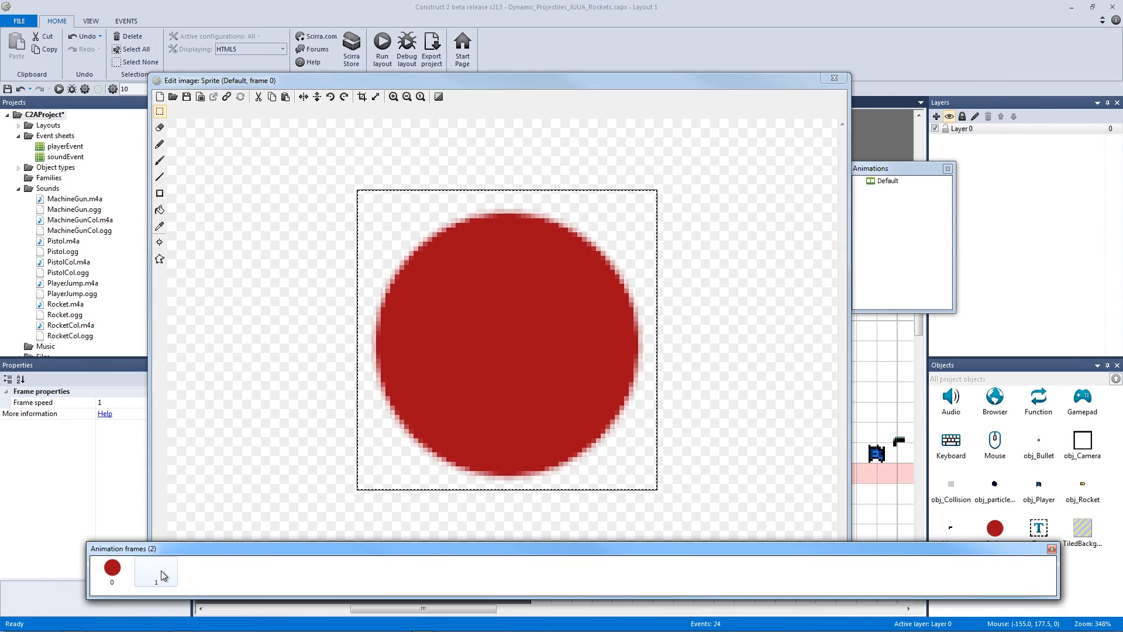
left_click(462, 343)
key("ctrl+v")
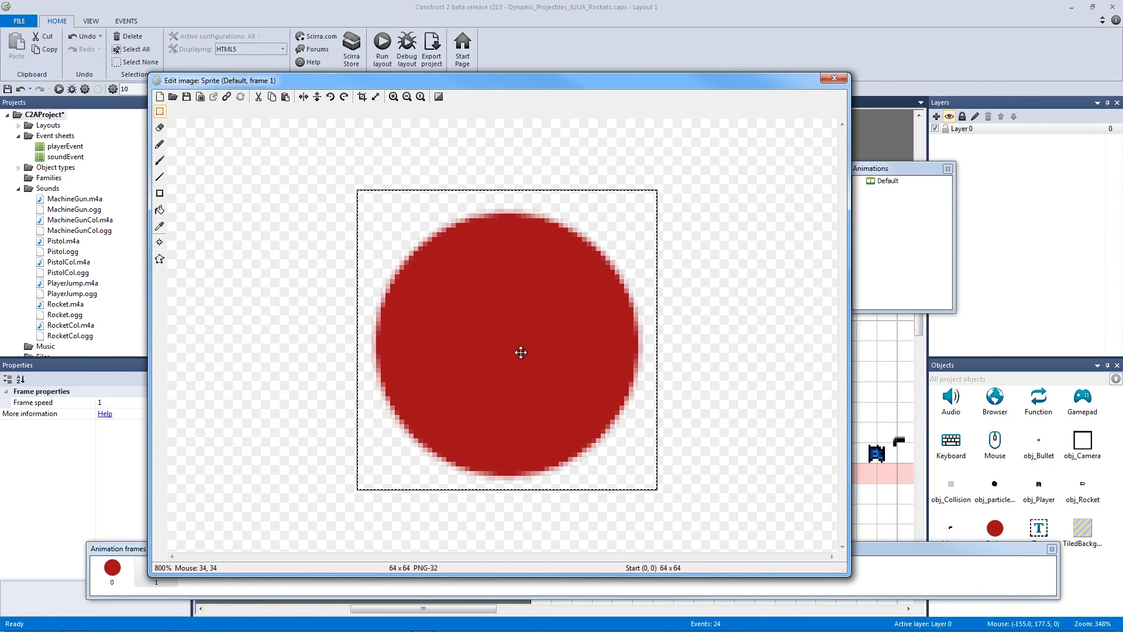
left_click(293, 242)
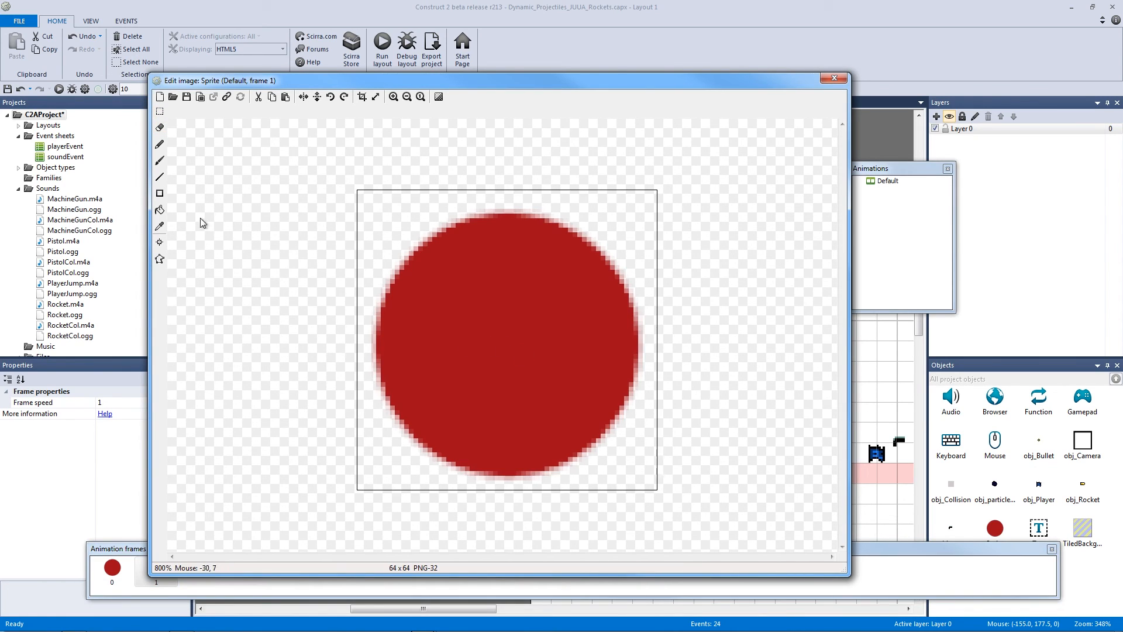
- Recolor the circle in frame 1 to dark red (RGB 71, 5, 12), covering its edge with the brush
left_click(161, 209)
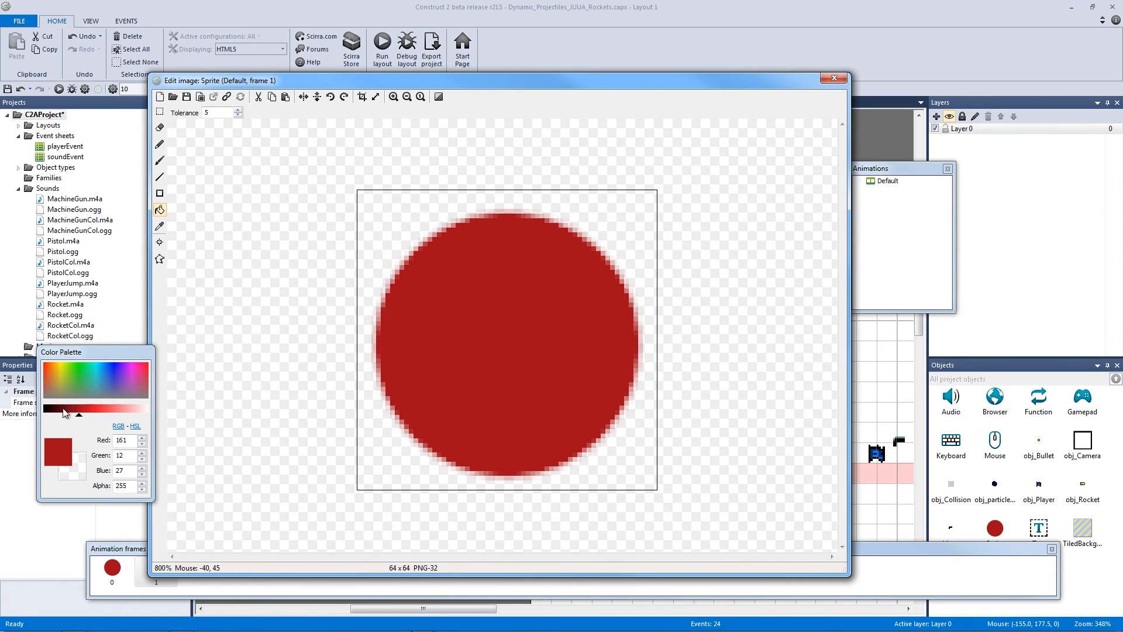
left_click_drag(74, 414, 62, 416)
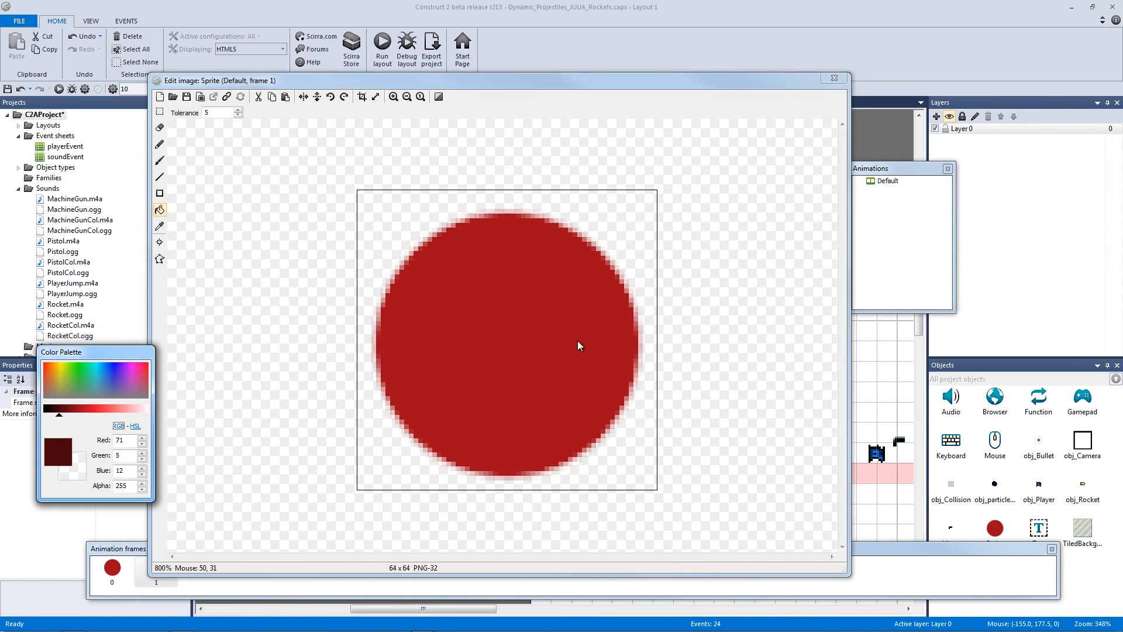
left_click(513, 341)
left_click(160, 161)
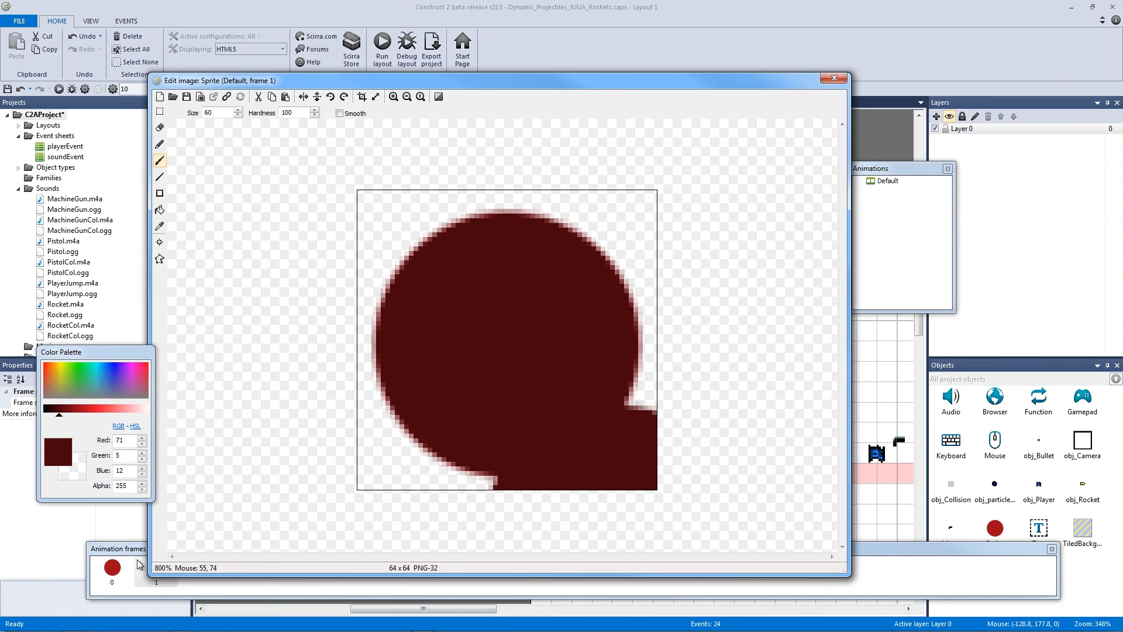
- Switch back and forth between frames 0 and 1 to compare the two circles
left_click(113, 568)
left_click(156, 568)
left_click(121, 573)
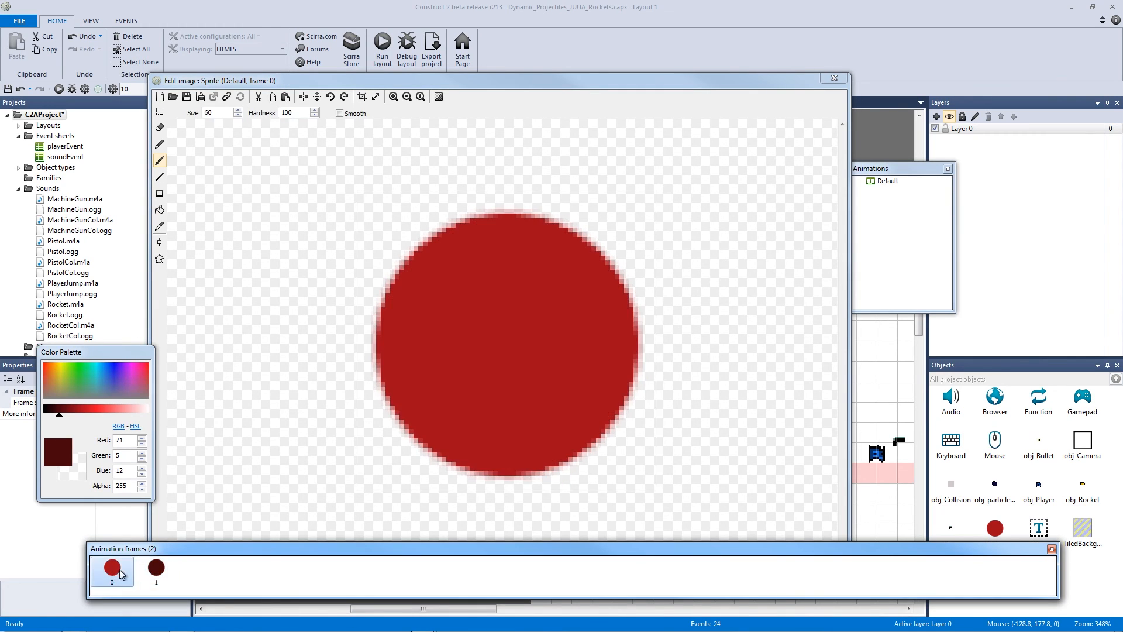
left_click(155, 568)
left_click(113, 569)
left_click(152, 570)
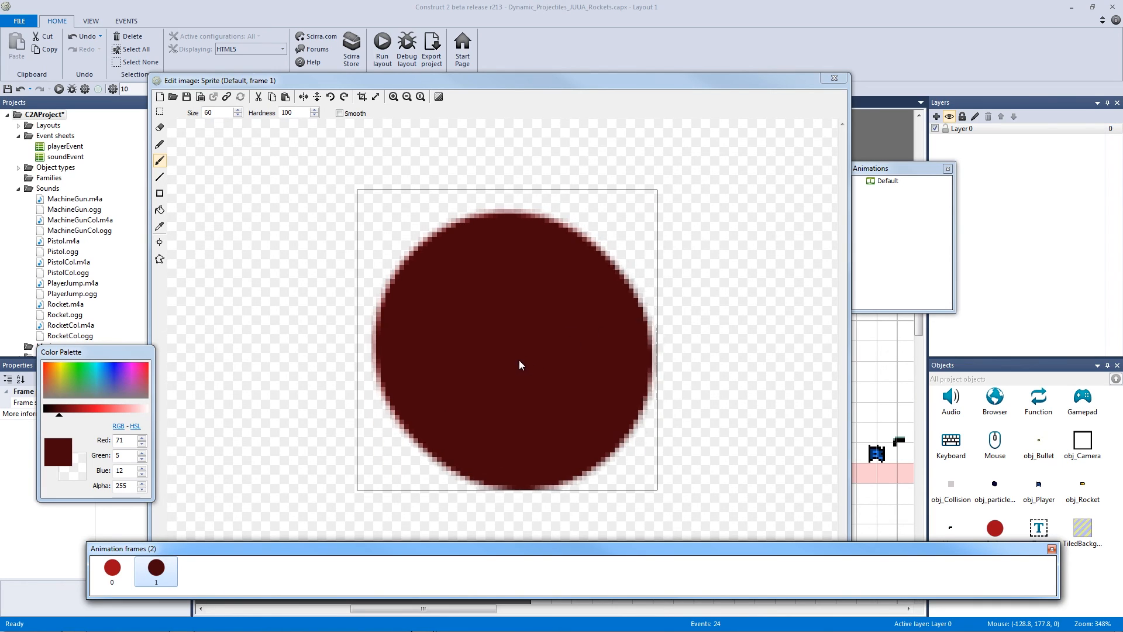
- Undo the stray pencil drawing on frame 1 and close the image editor
left_click(160, 144)
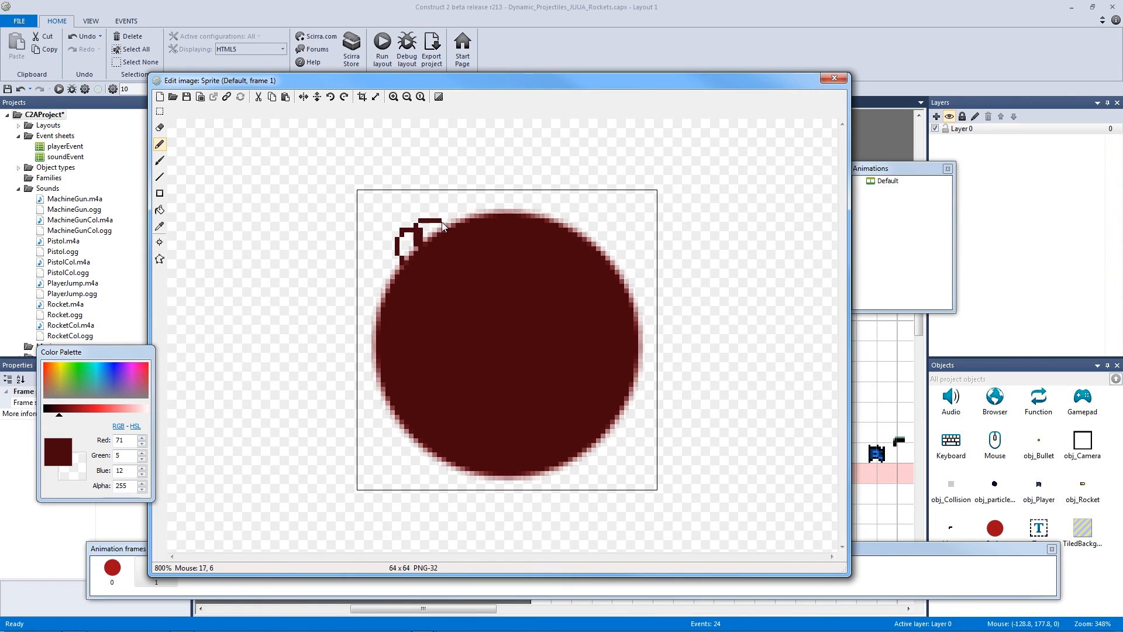
key("ctrl+z")
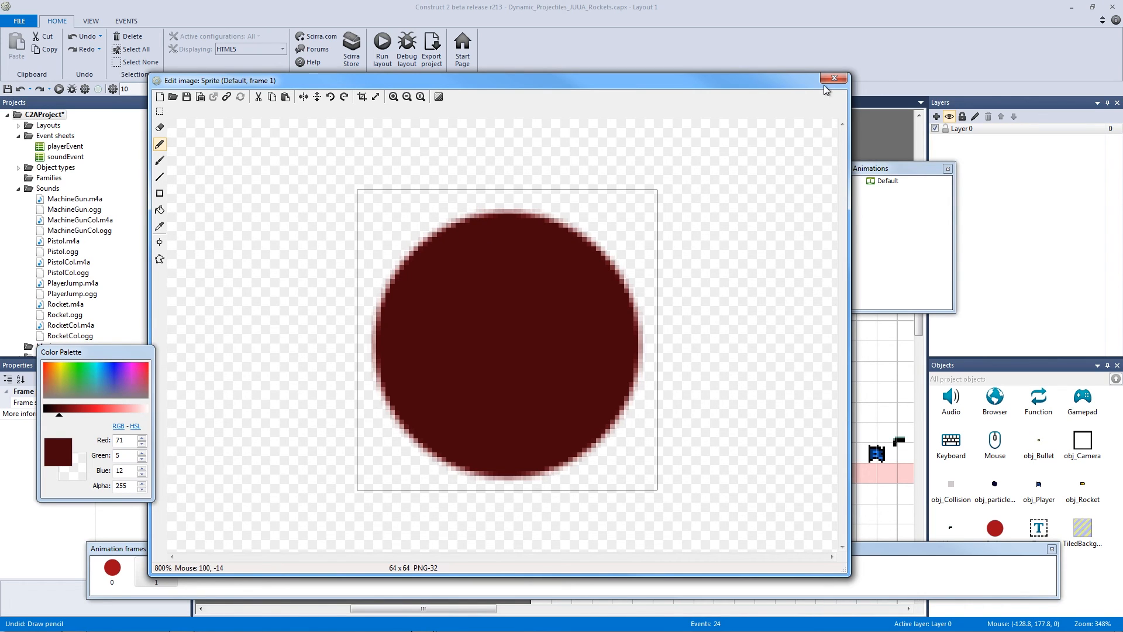
left_click(832, 81)
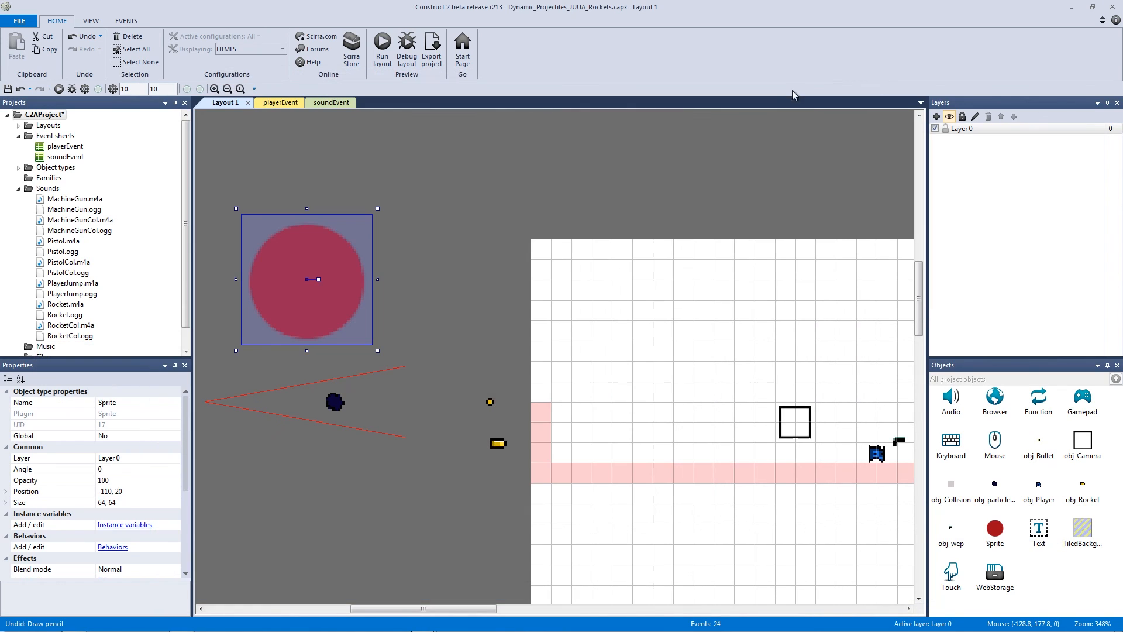
- Rename the new sprite to obj_Explosion and open the soundEvent event sheet
left_click(153, 400)
type("obj_Explos")
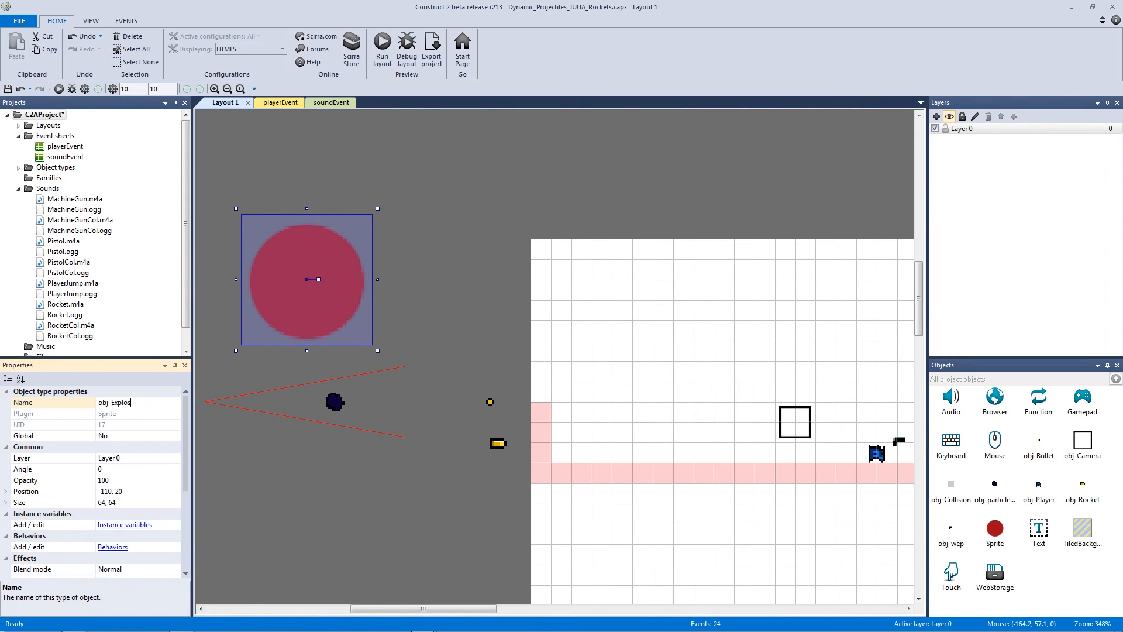
type("ion")
key("Return")
left_click(416, 205)
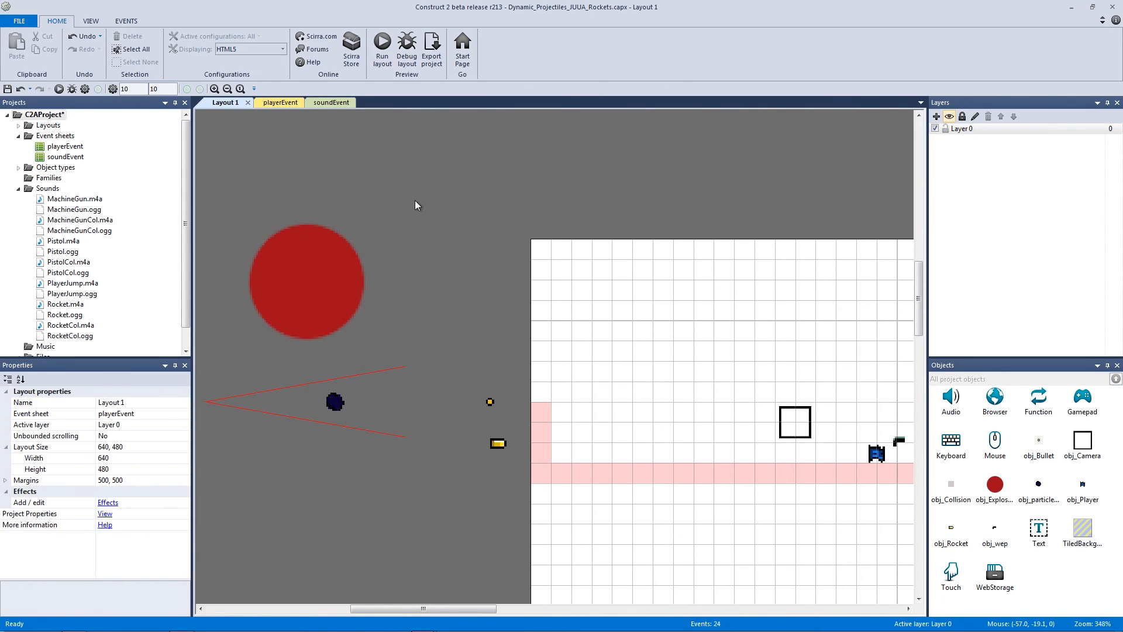
left_click(331, 102)
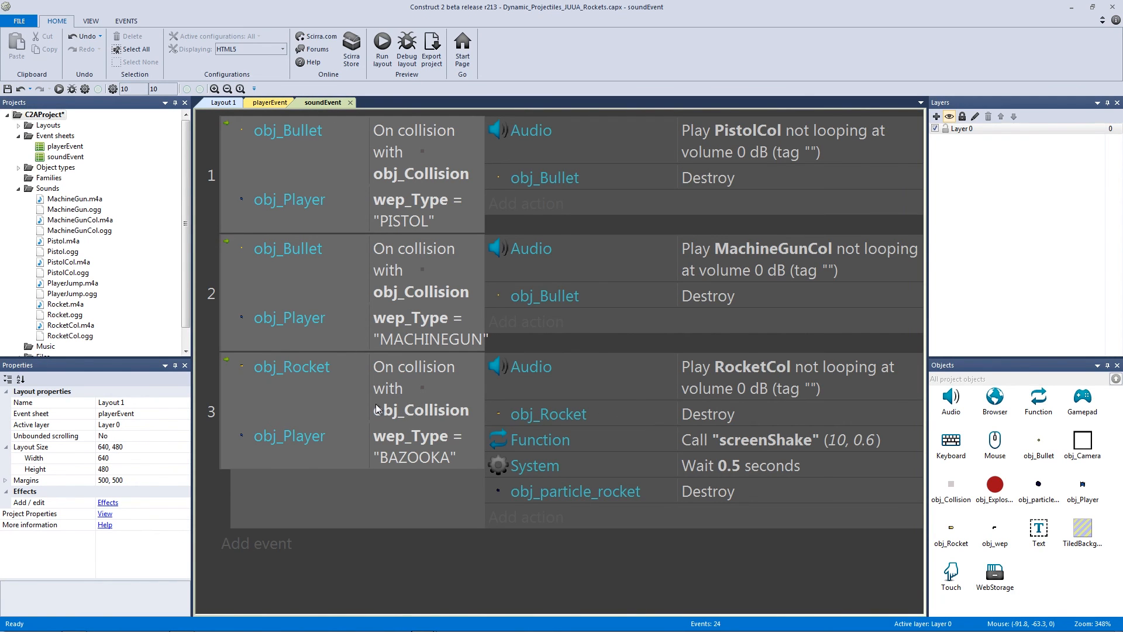
left_click(715, 450)
left_click(528, 517)
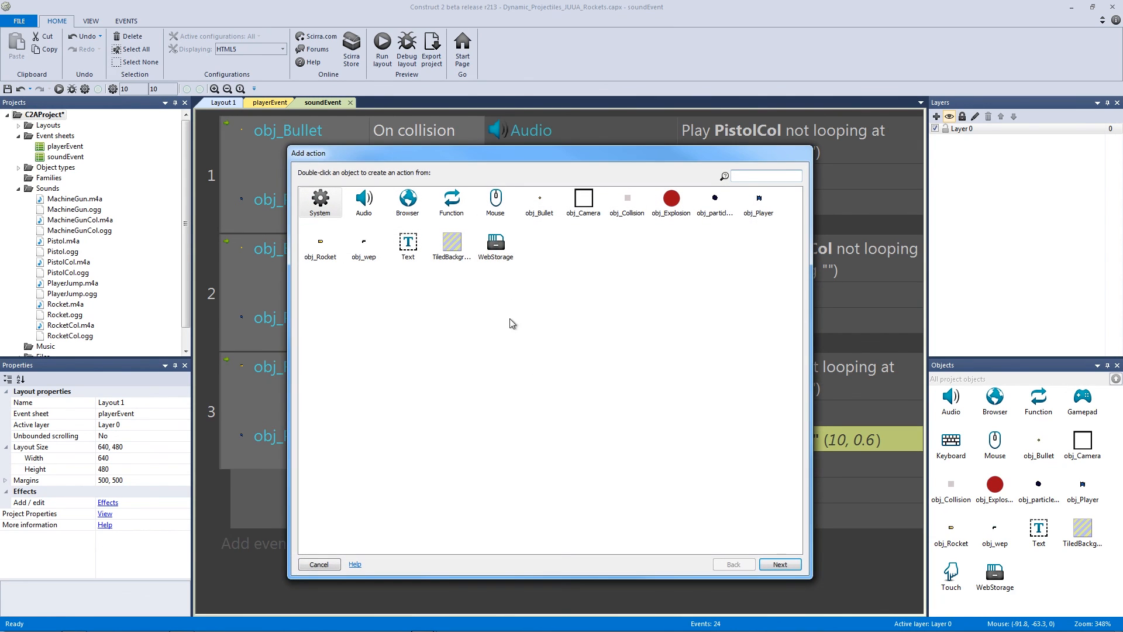
left_click(336, 565)
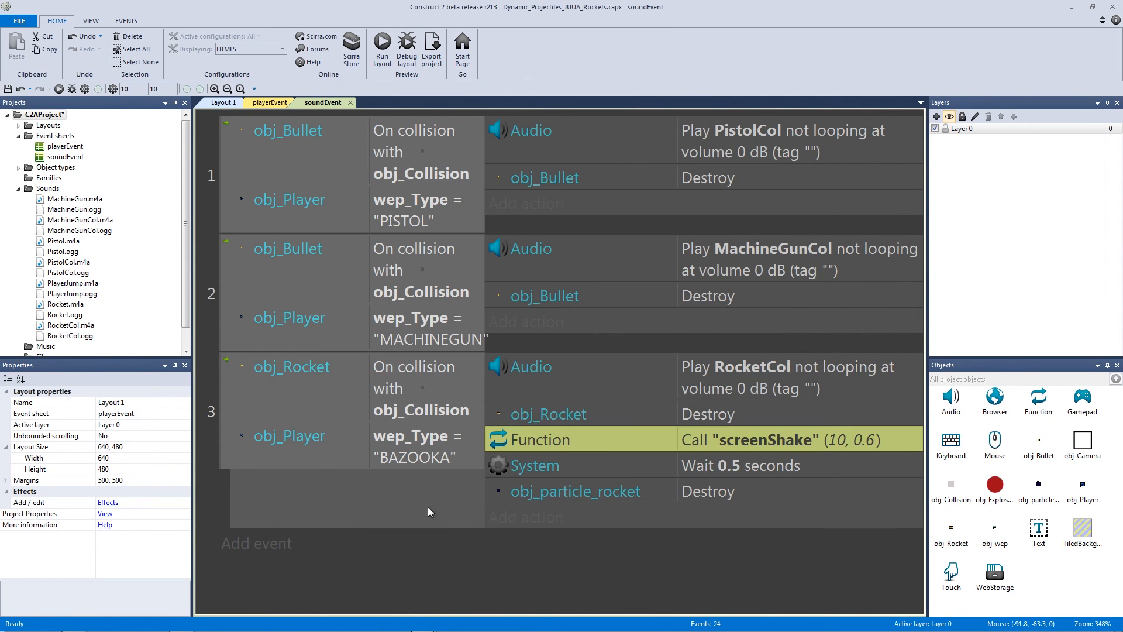
- In the bazooka collision event, add an obj_Rocket action that spawns obj_Explosion on layer 0 at image point 0, placed before the rocket's Destroy action
left_click(742, 413)
left_click(497, 518)
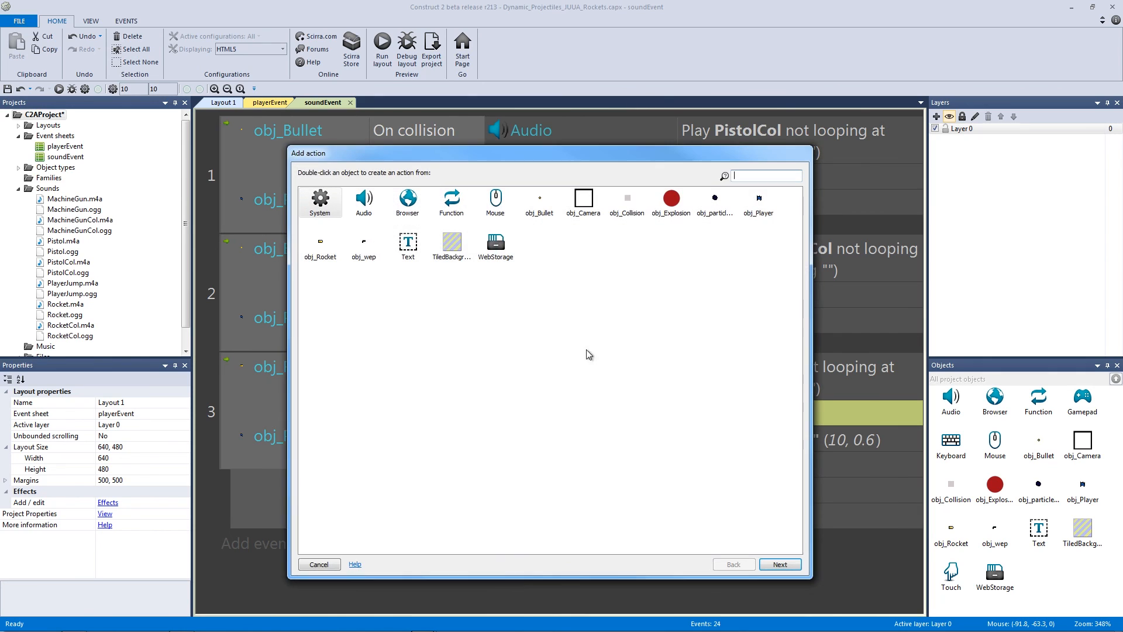
double_click(320, 246)
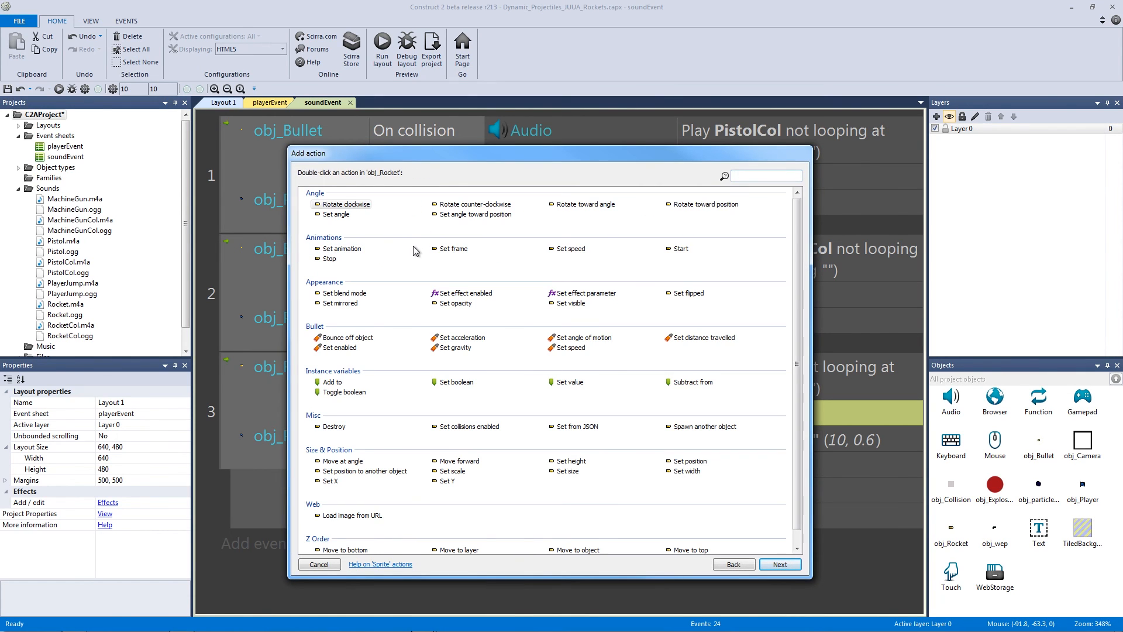
type("spawn")
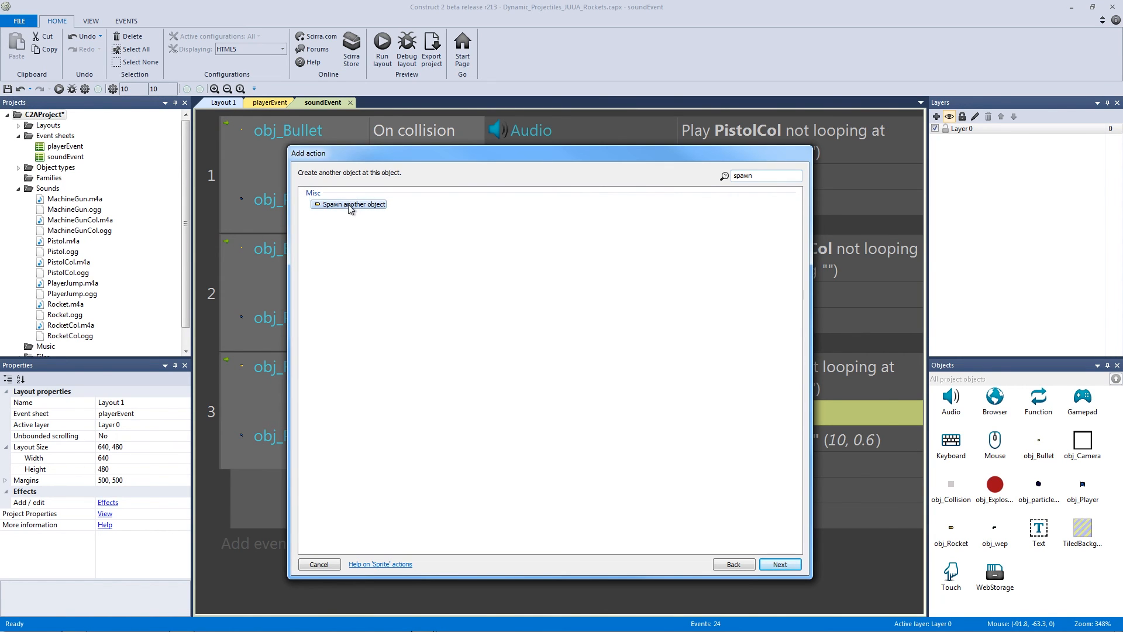
double_click(351, 205)
left_click(593, 219)
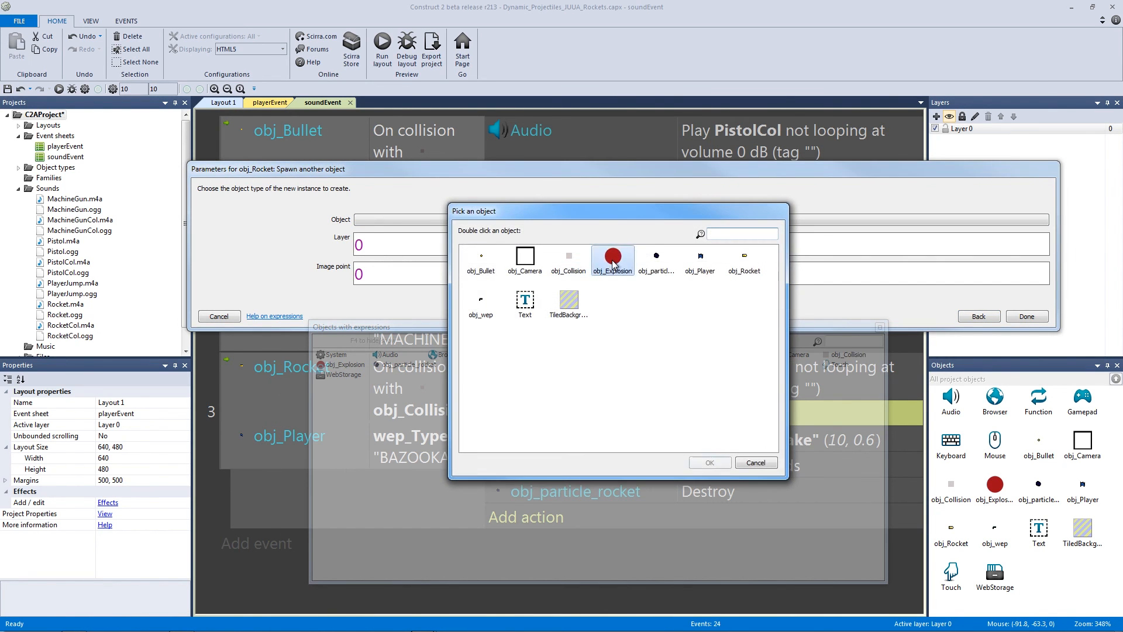
double_click(613, 260)
left_click(1030, 329)
left_click_drag(630, 508, 651, 399)
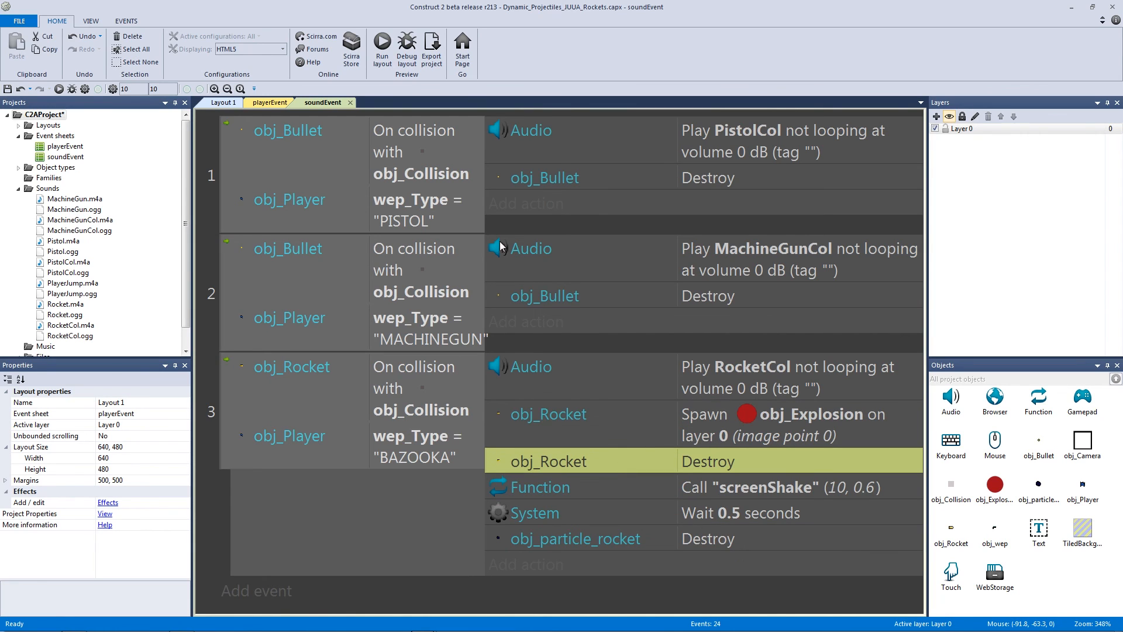
- Run the layout preview, switch the player to the bazooka and fire at the wall to check the explosion, then close the preview
left_click(383, 44)
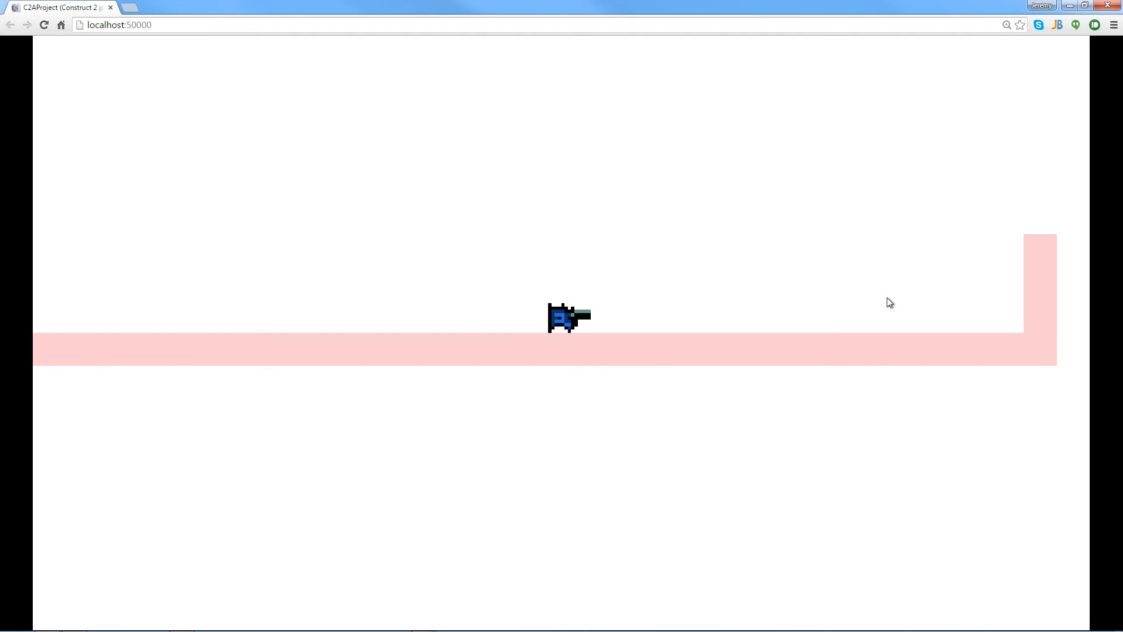
key("Left")
key("Right")
key("2")
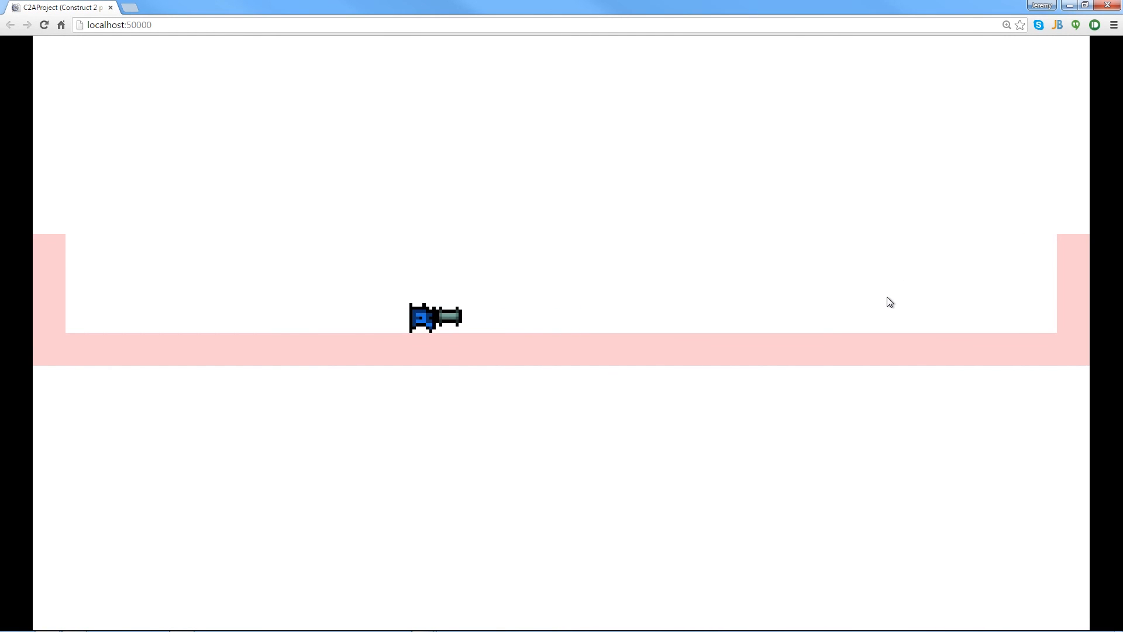
key("space")
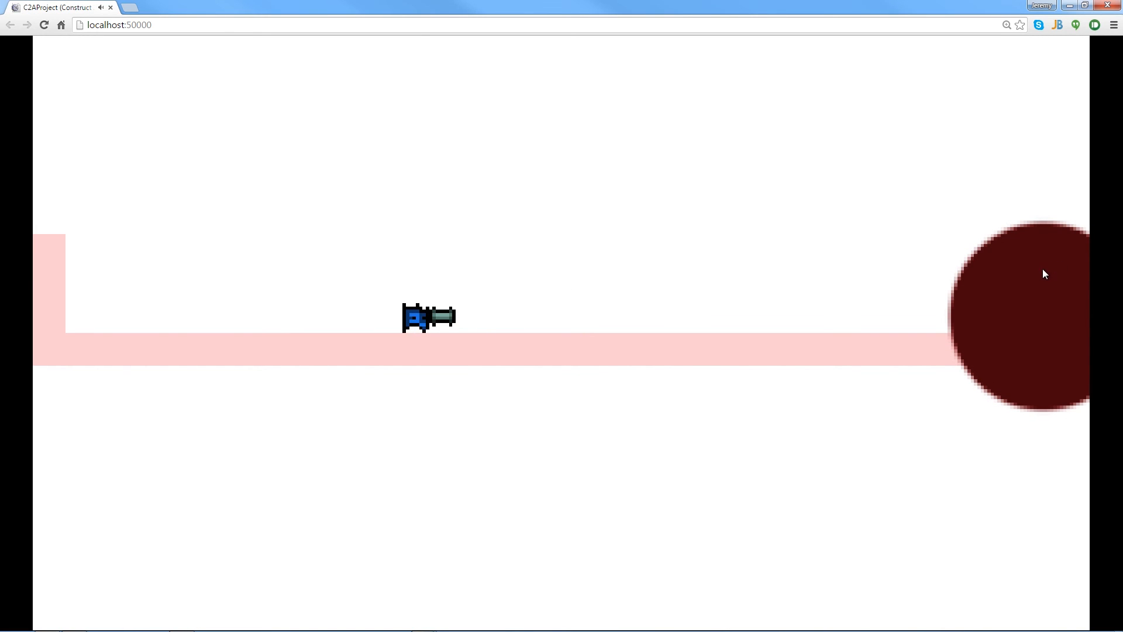
left_click(1107, 5)
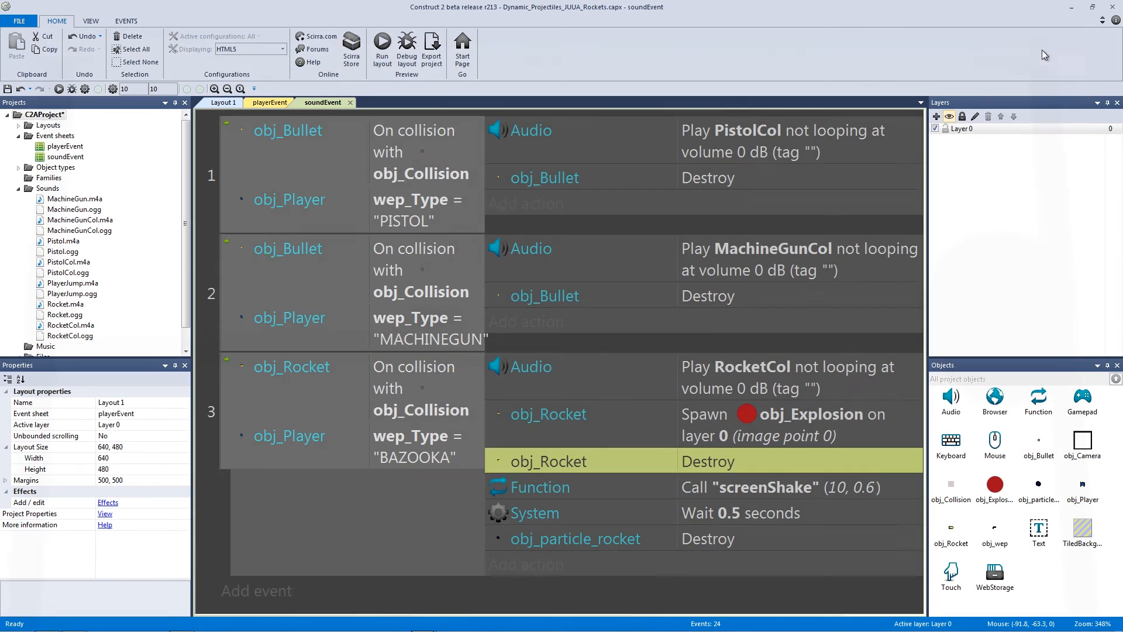
left_click(551, 488)
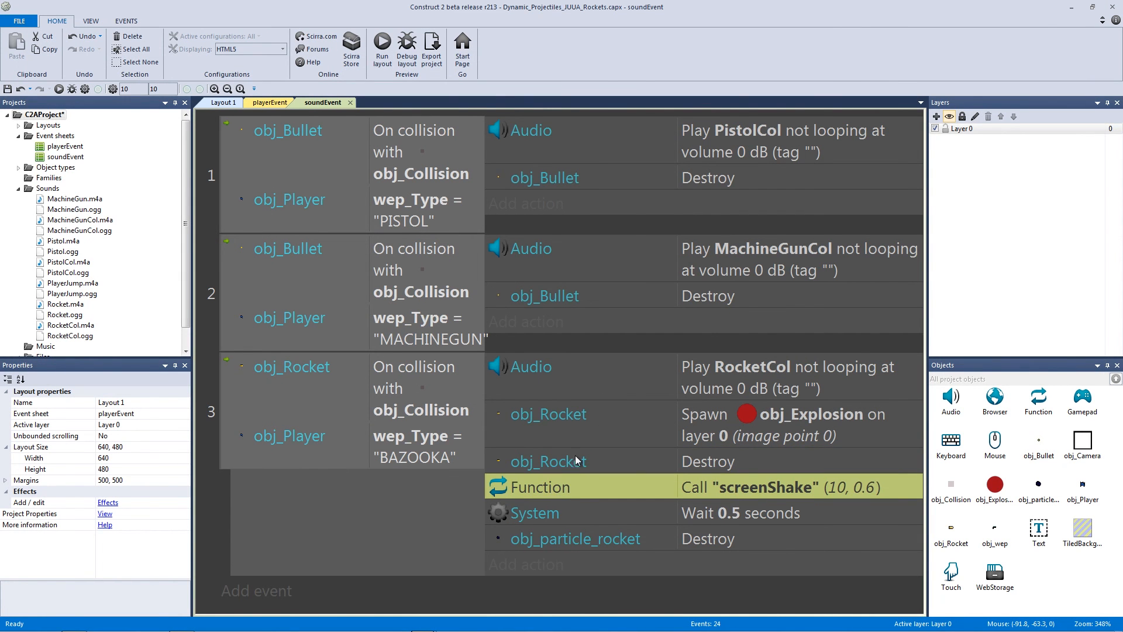
left_click(518, 564)
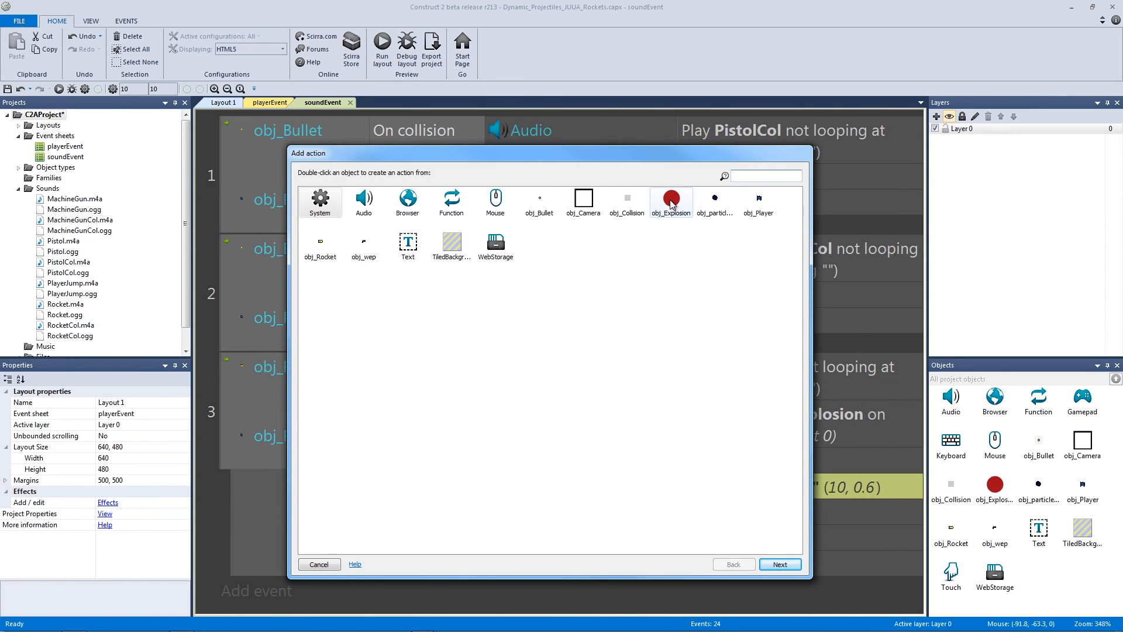
left_click(319, 565)
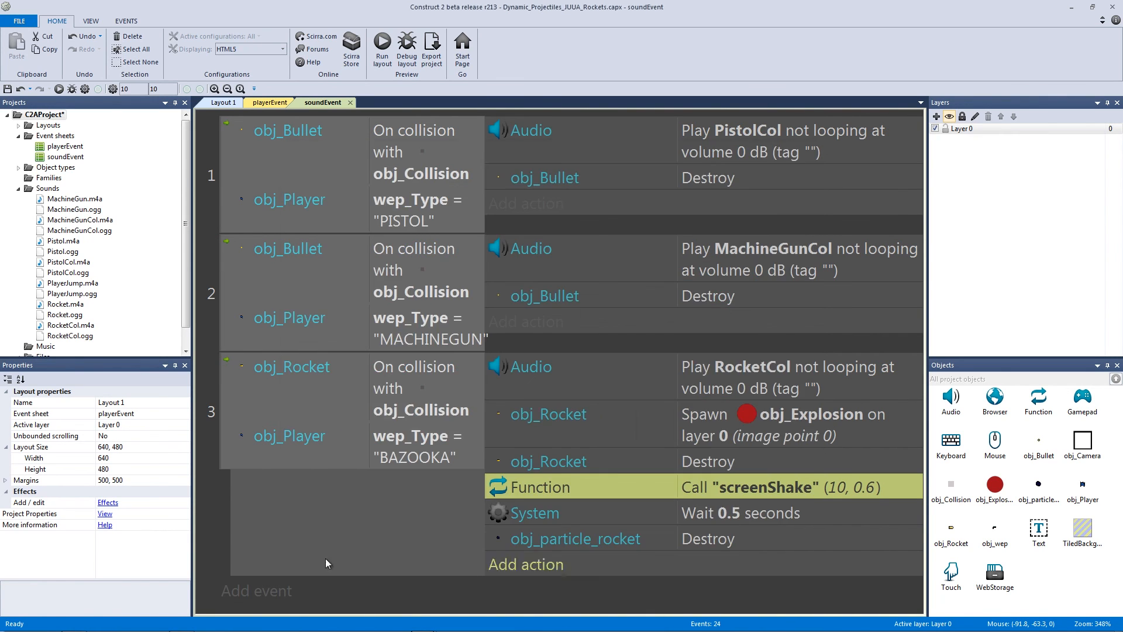
- Add the Fade behavior to the obj_Explosion sprite
left_click(631, 423)
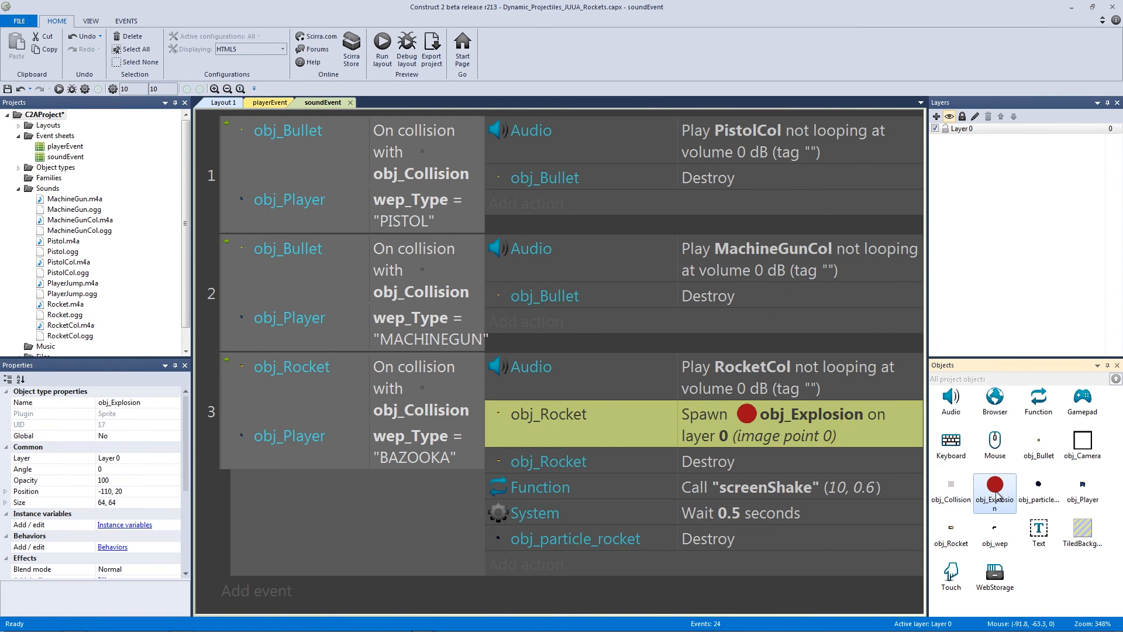
scroll(181, 496, "down", 3)
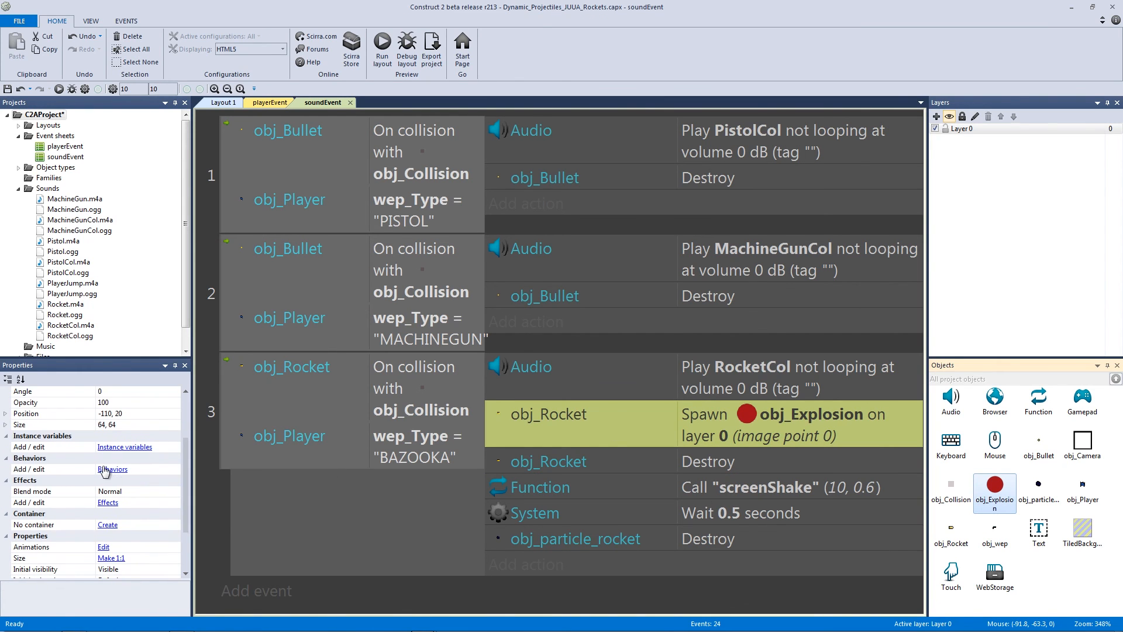
left_click(111, 469)
left_click(514, 334)
type("fade")
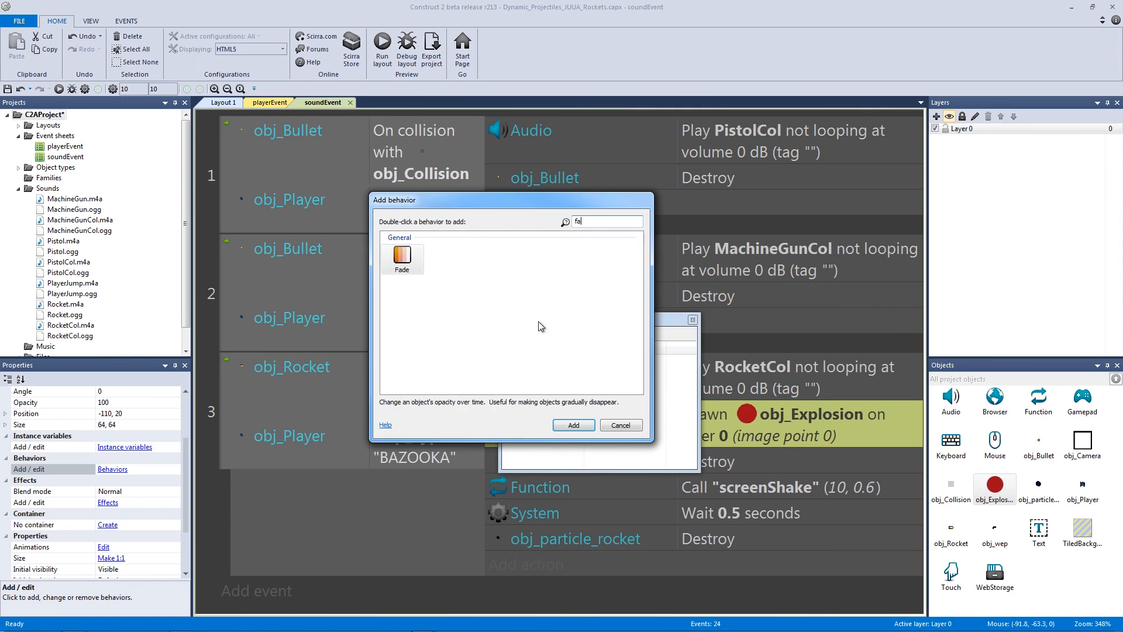
double_click(406, 259)
left_click(692, 320)
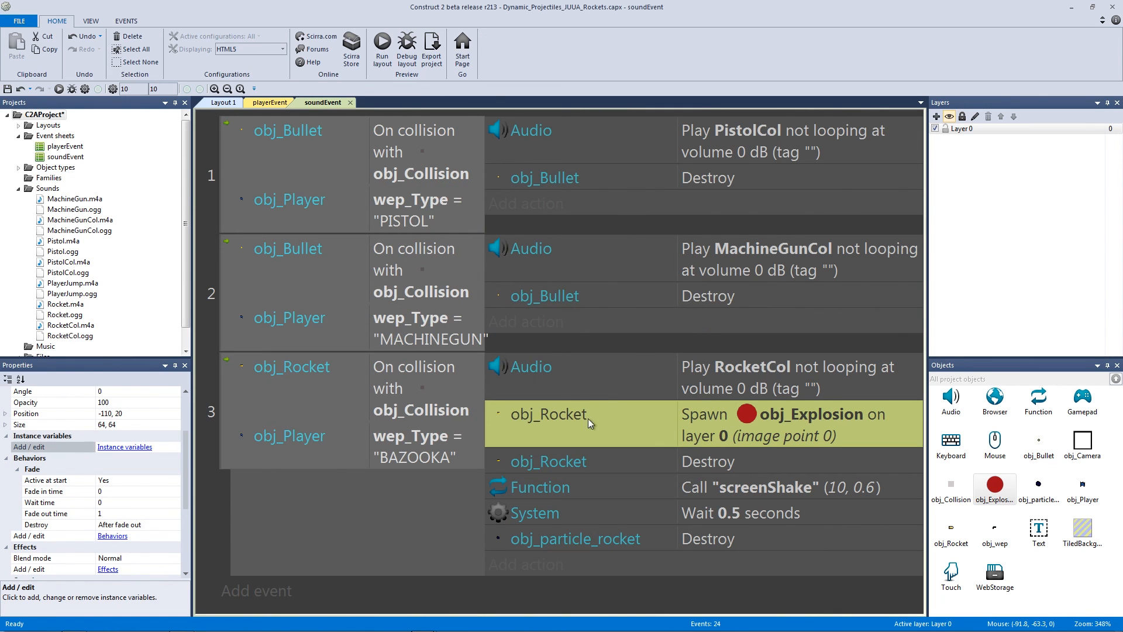
- Run the layout preview, fire bazooka rockets in both directions to check how the explosion fades, then leave the preview
left_click(382, 48)
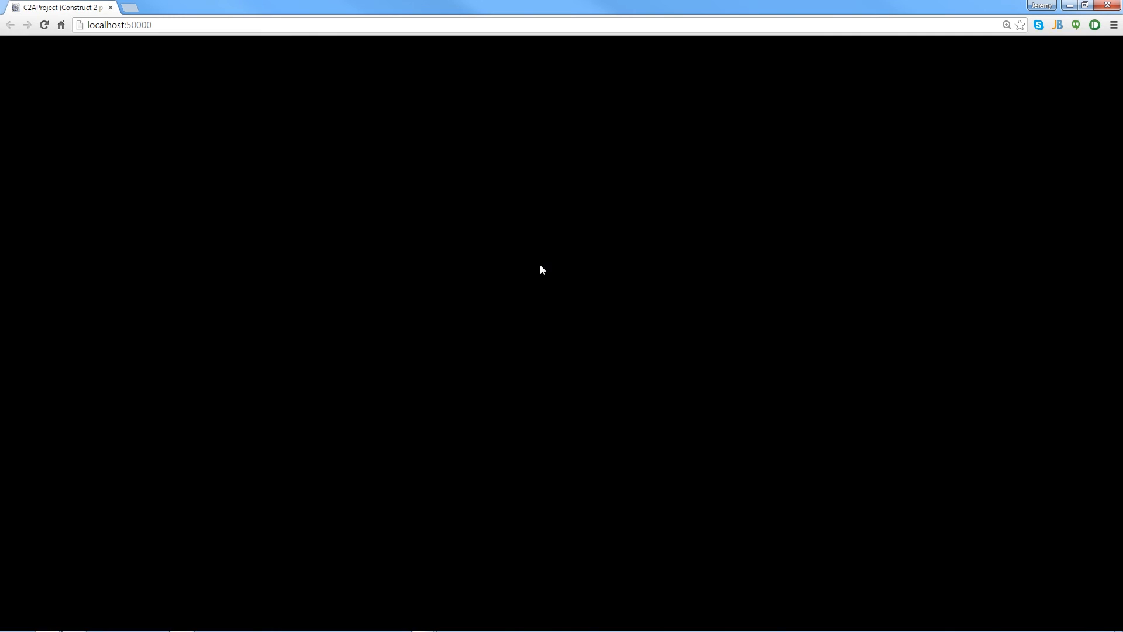
key("Left")
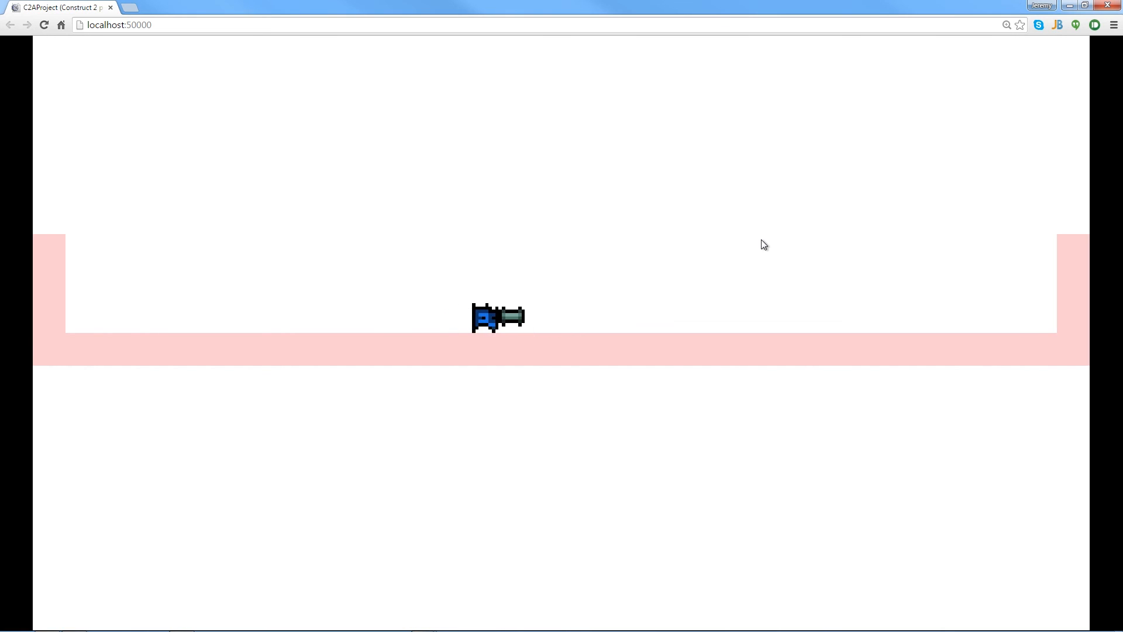
key("space")
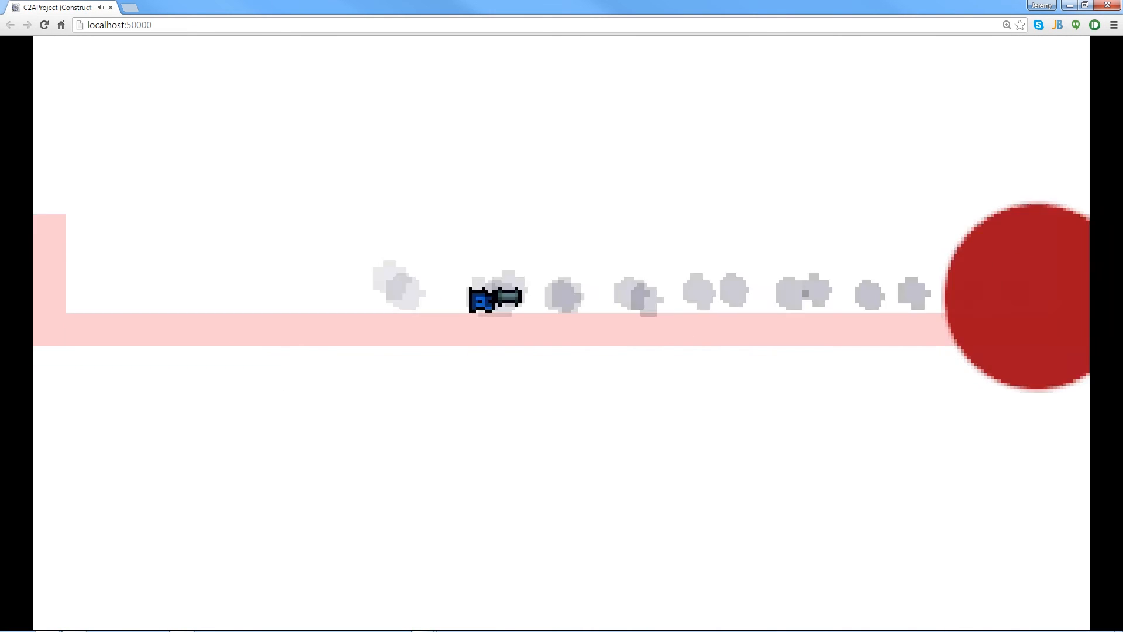
key("Right")
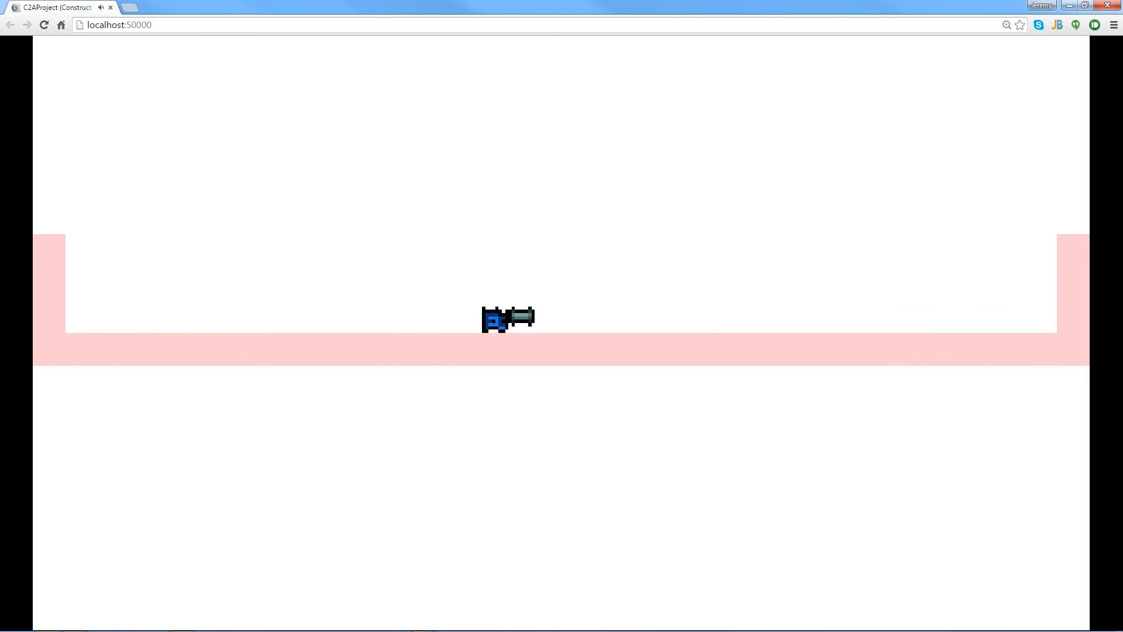
key("Left")
key("space")
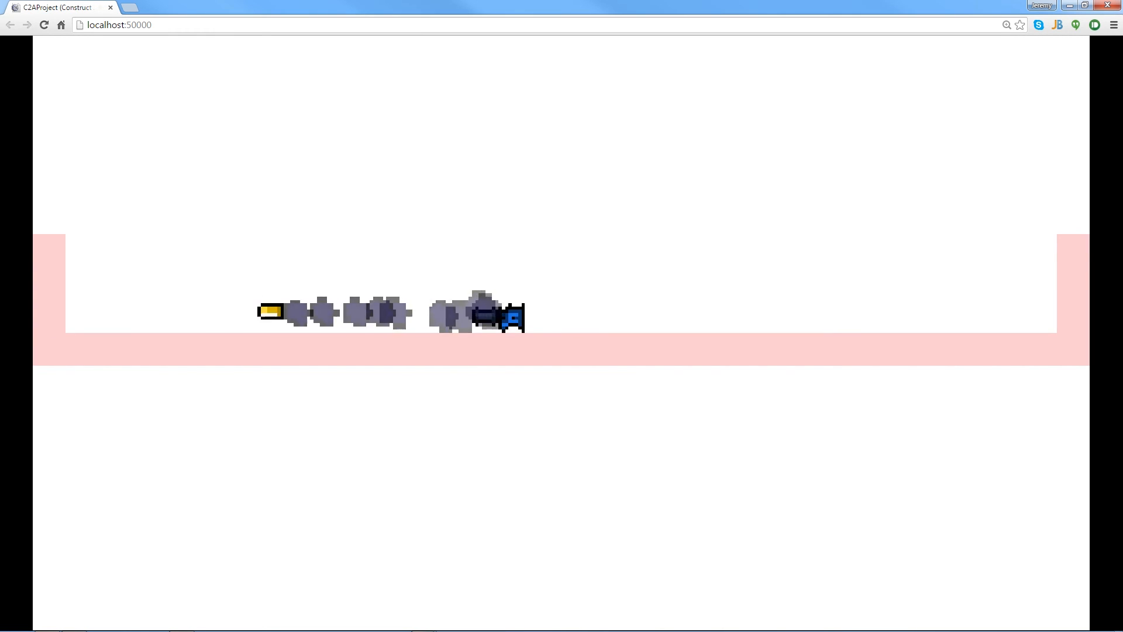
key("Left")
key("Right")
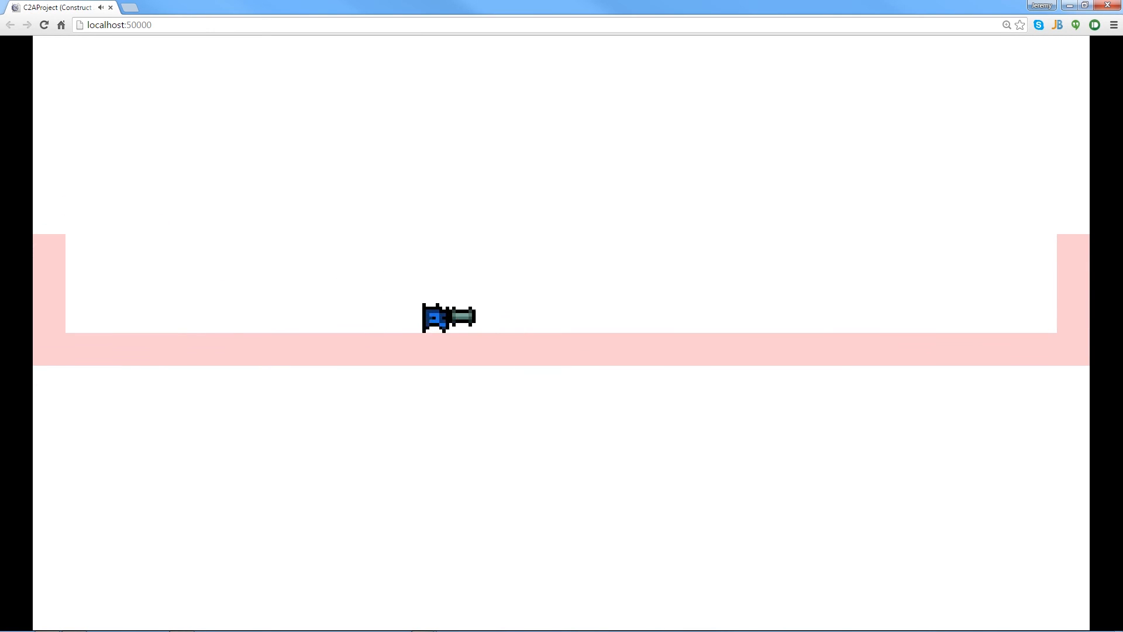
key("space")
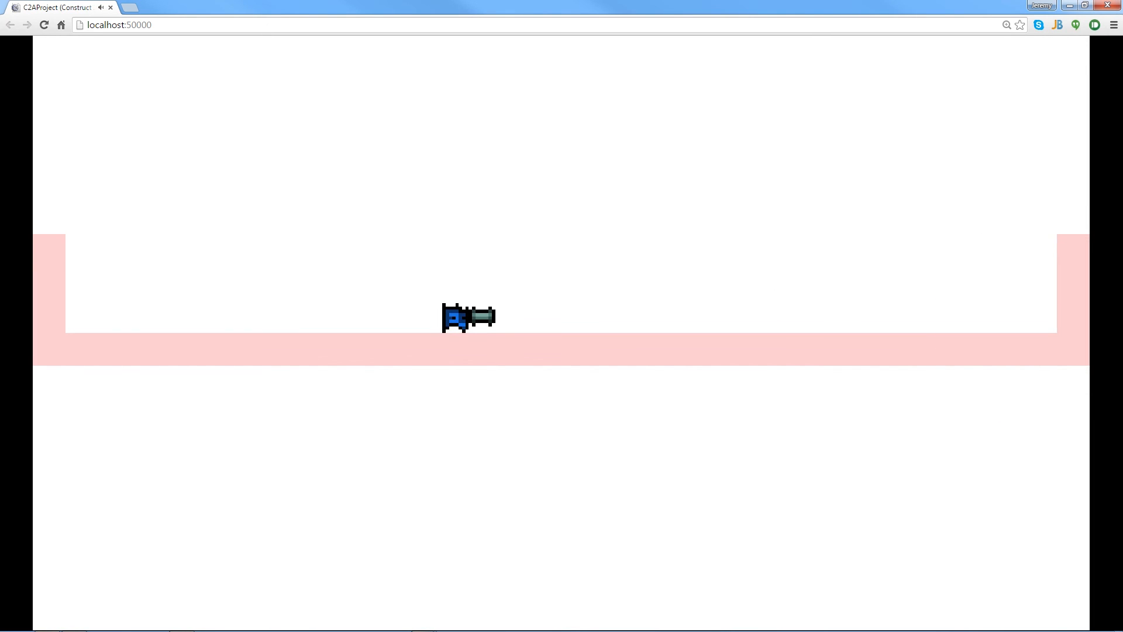
key("Right")
key("Left")
key("Right")
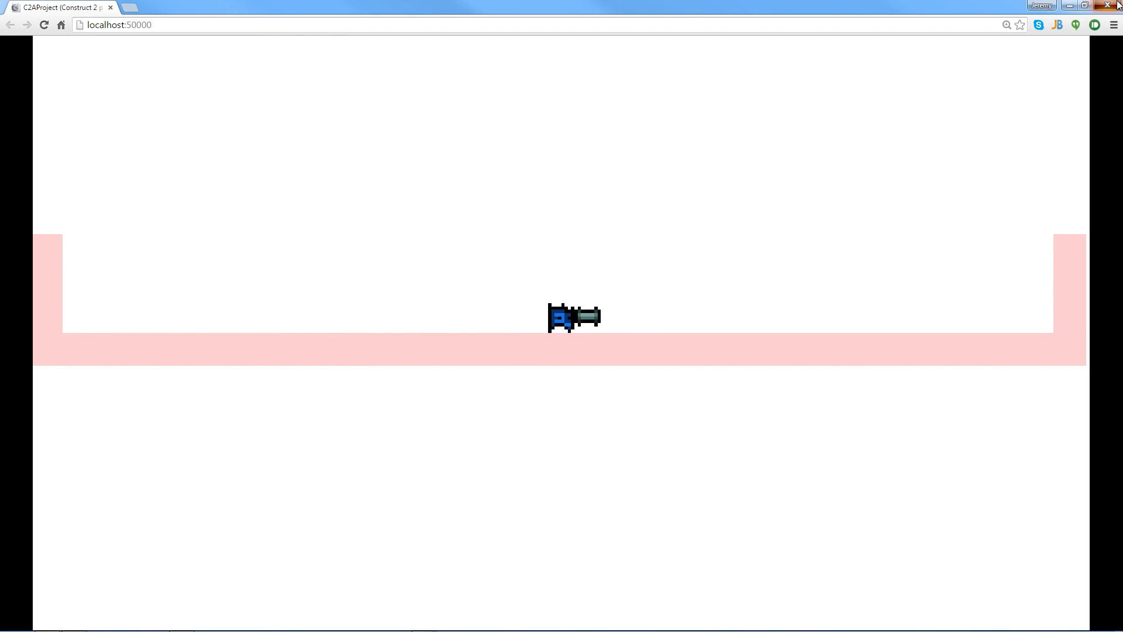
left_click(1072, 5)
left_click(785, 488)
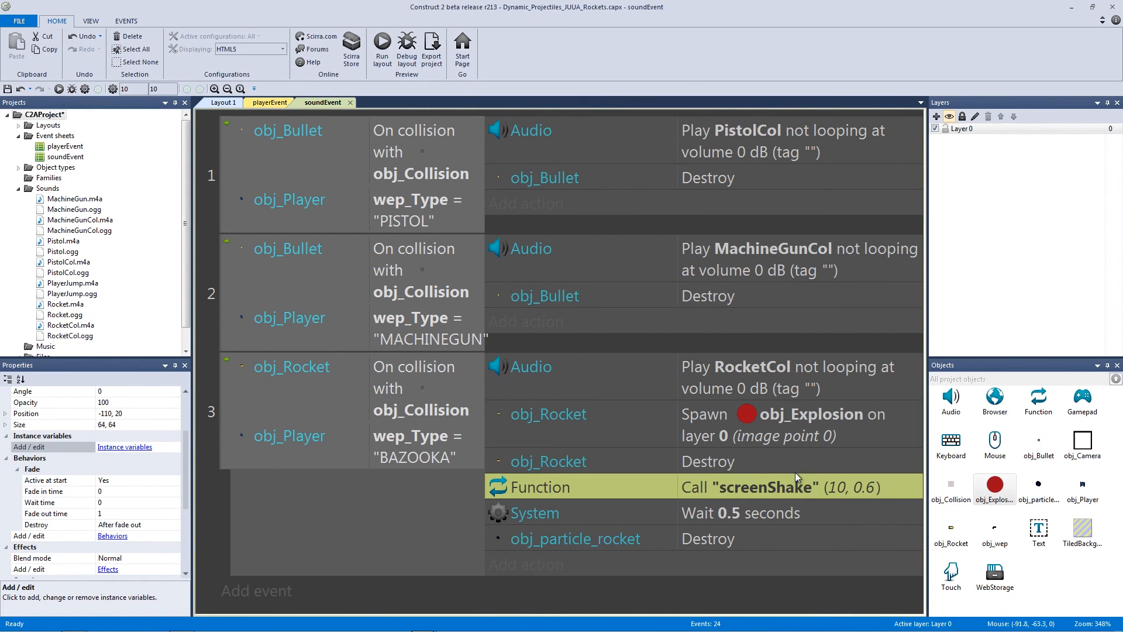
left_click(735, 518)
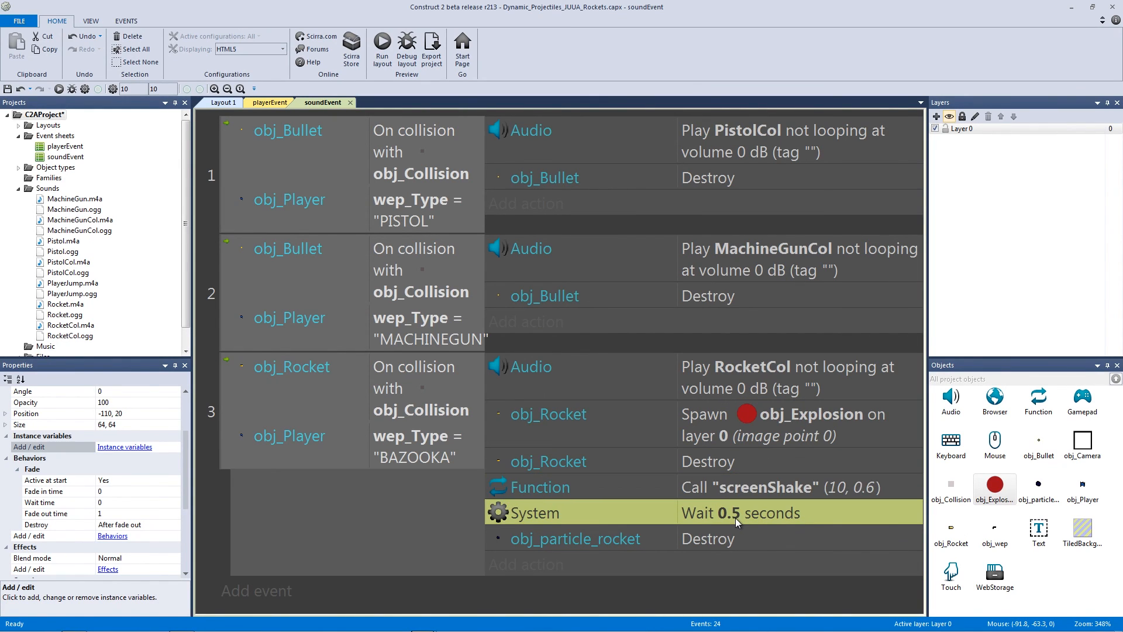
left_click(724, 496)
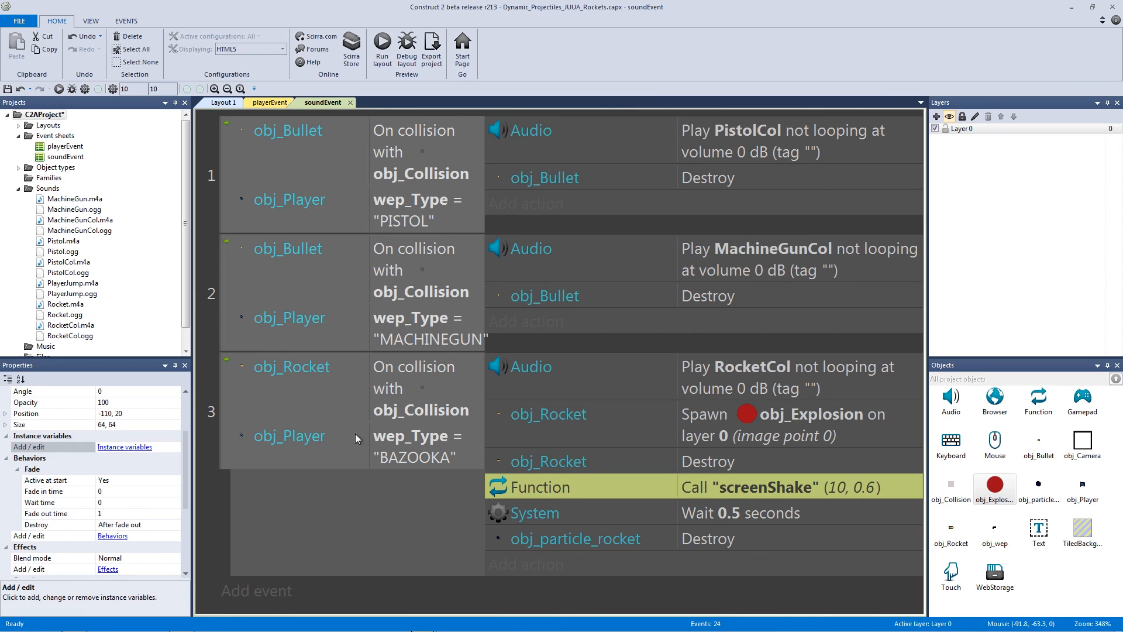
left_click(251, 534)
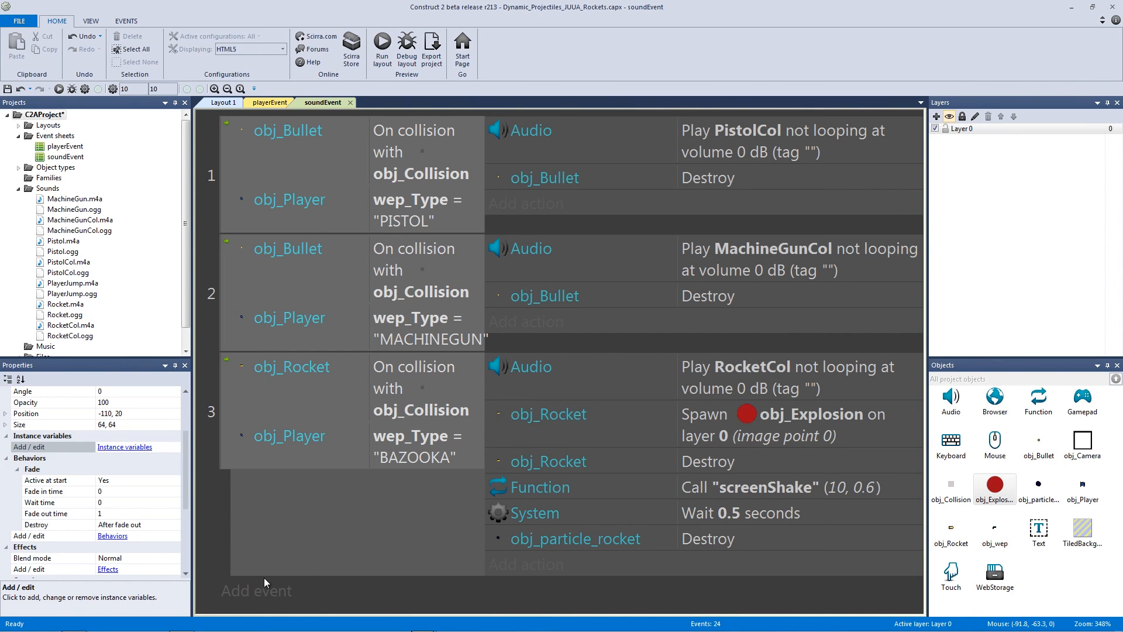
- Add an event with the condition obj_Explosion Is on-screen and copy the bazooka event's screenShake function call into it
left_click(296, 585)
double_click(756, 199)
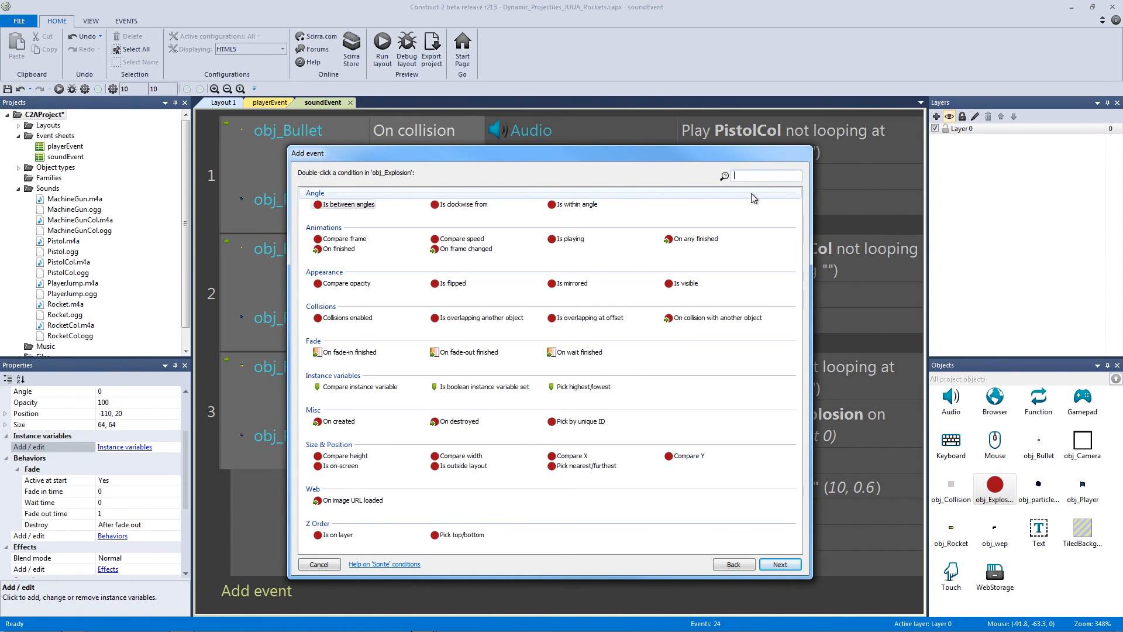
type("is on")
key("Return")
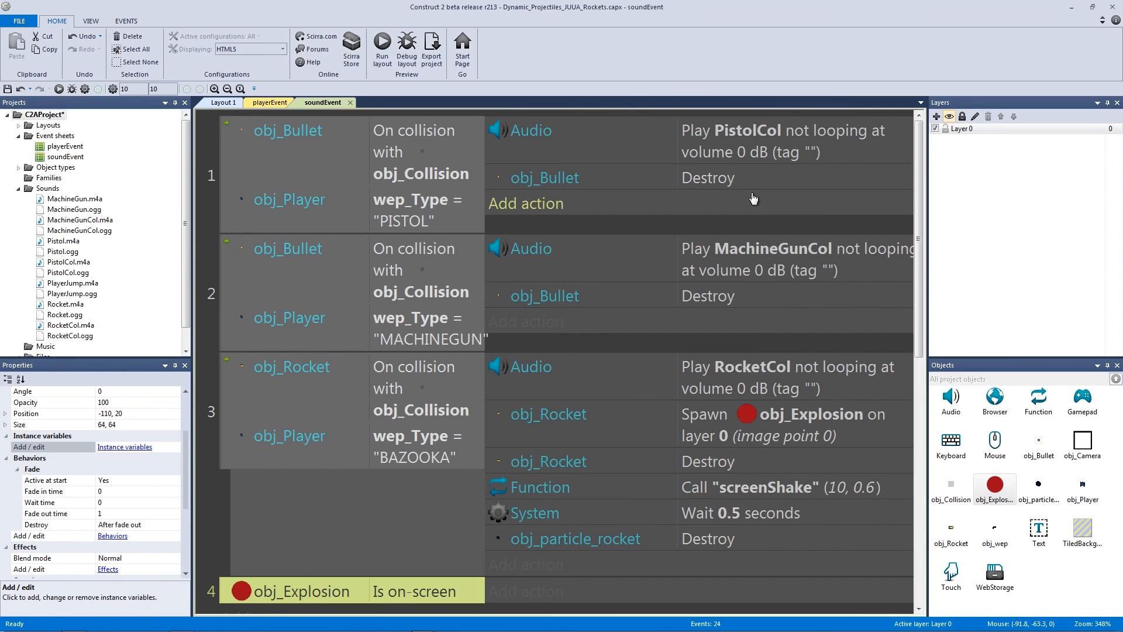
scroll(583, 363, "down", 1)
left_click_drag(584, 432, 597, 546, "ctrl")
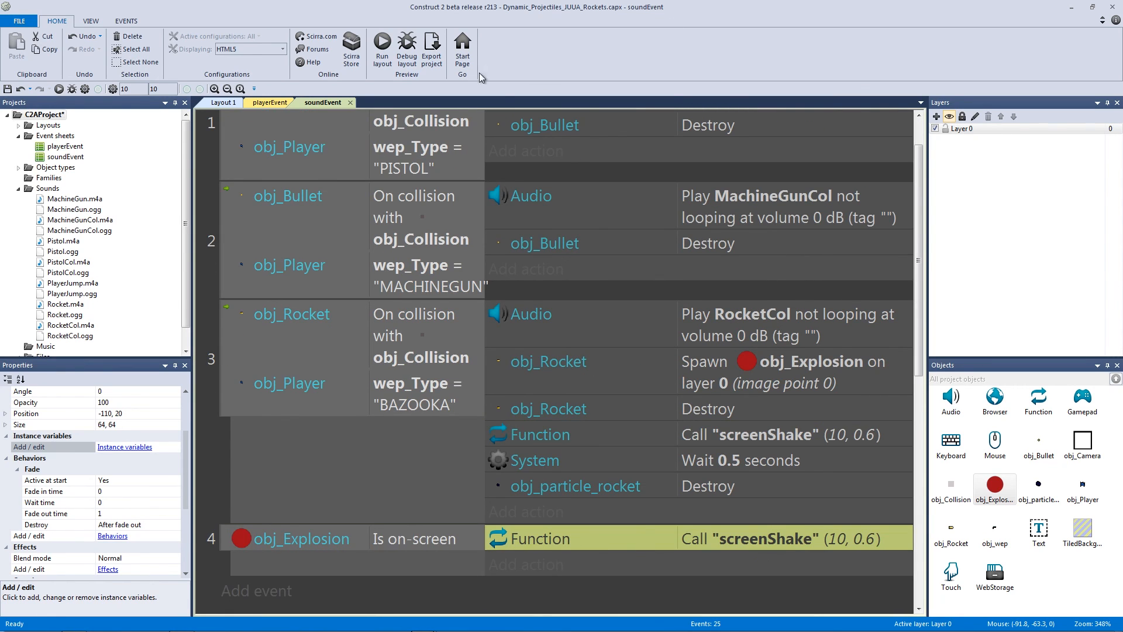
- In the obj_Explosion event, set the screenShake call's Parameter 0 to 15 and Parameter 1 to 0.2
double_click(823, 536)
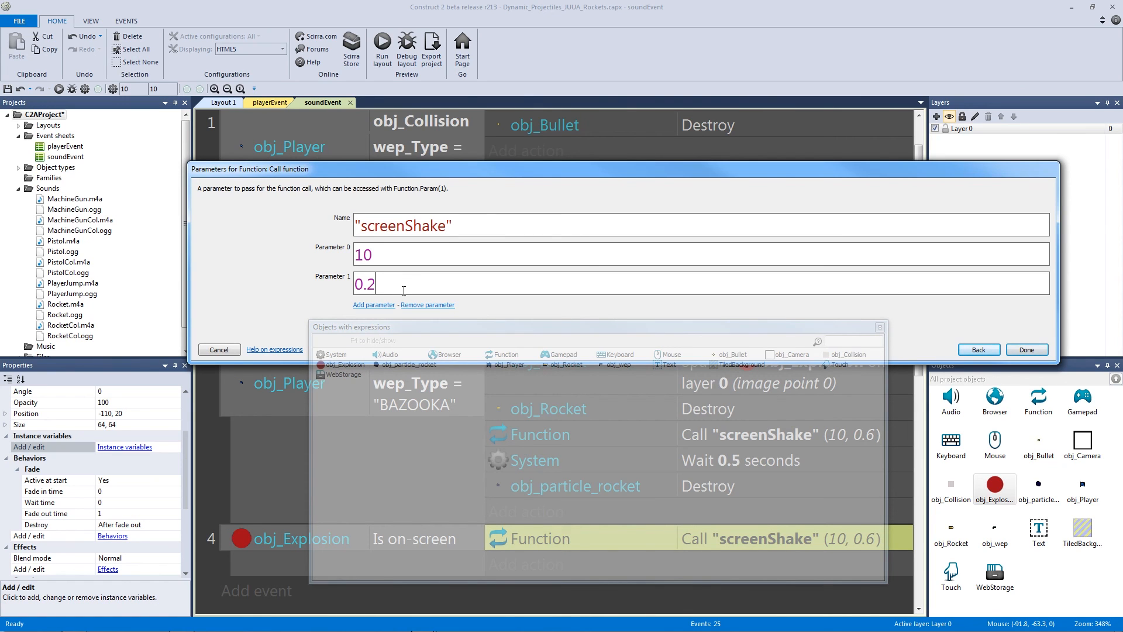
left_click_drag(392, 257, 267, 238)
type("15")
key("Return")
- Preview the layout, switch to the bazooka and fire once to check the explosion's screen shake, then close the preview
left_click(382, 49)
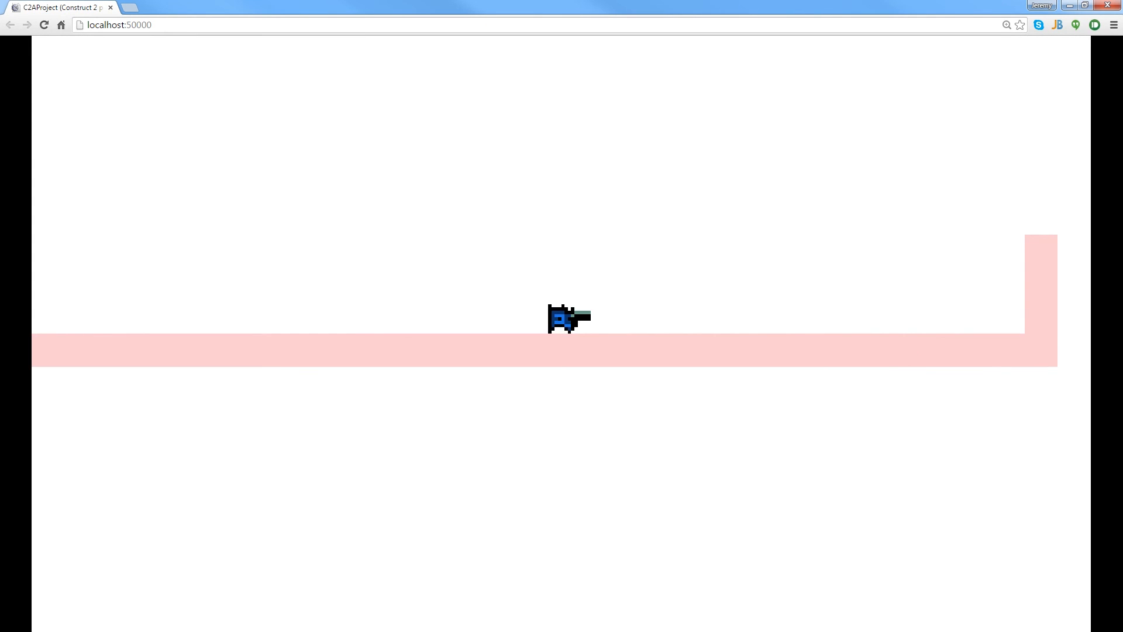
key("2")
key("space")
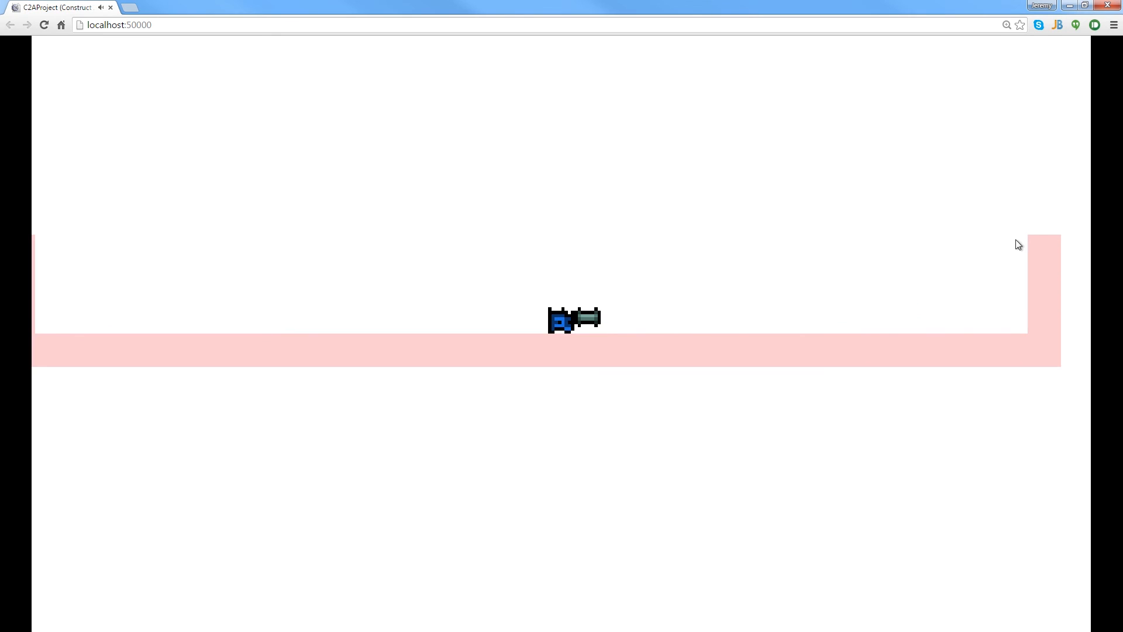
left_click(1107, 5)
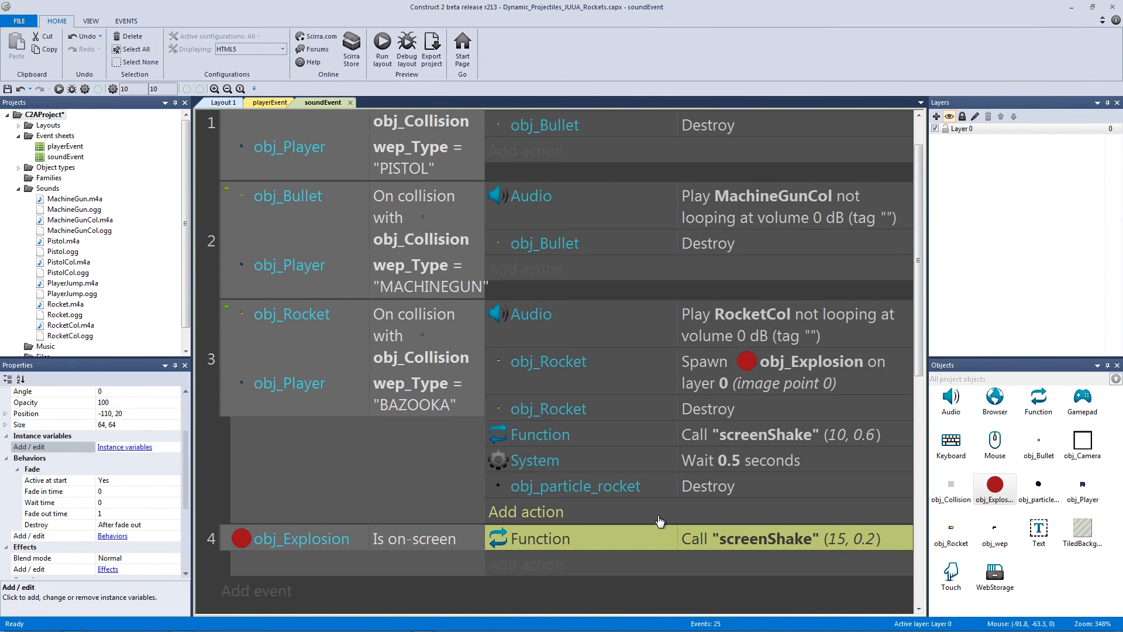
double_click(784, 535)
left_click_drag(375, 255, 352, 257)
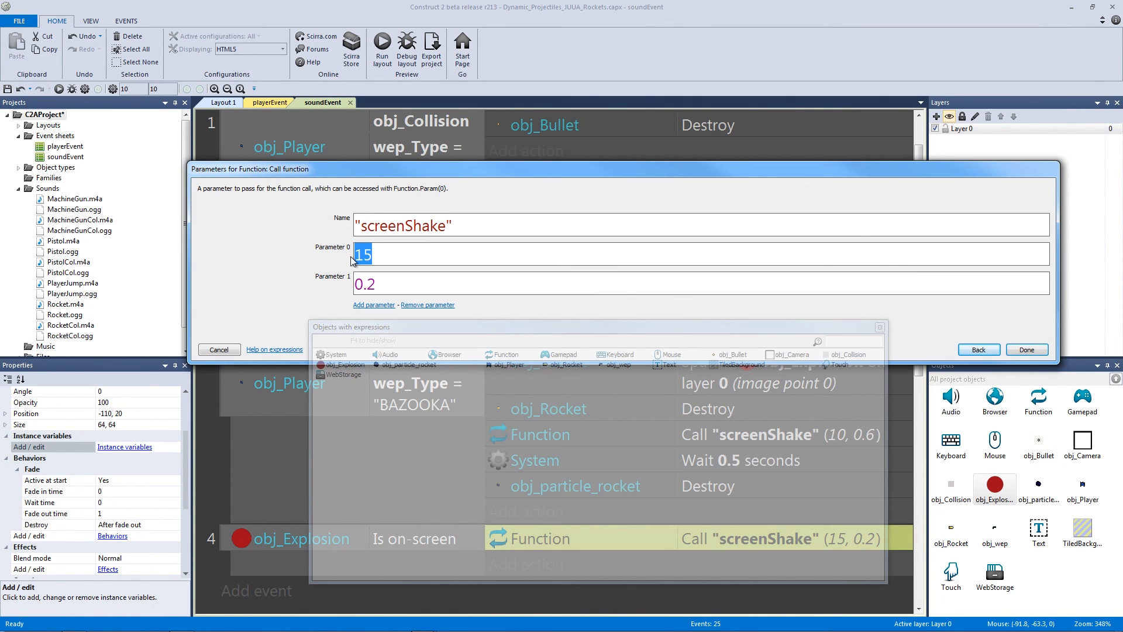
left_click(218, 349)
left_click(730, 460)
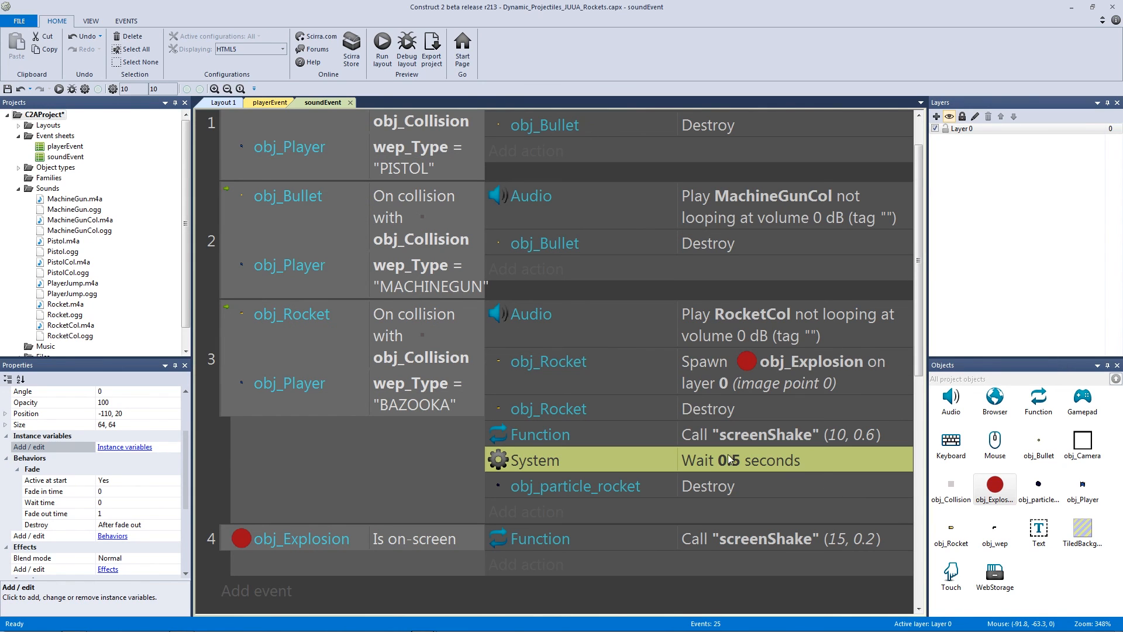
left_click(708, 483)
left_click(743, 468)
left_click(731, 485)
left_click(731, 466)
left_click(732, 440)
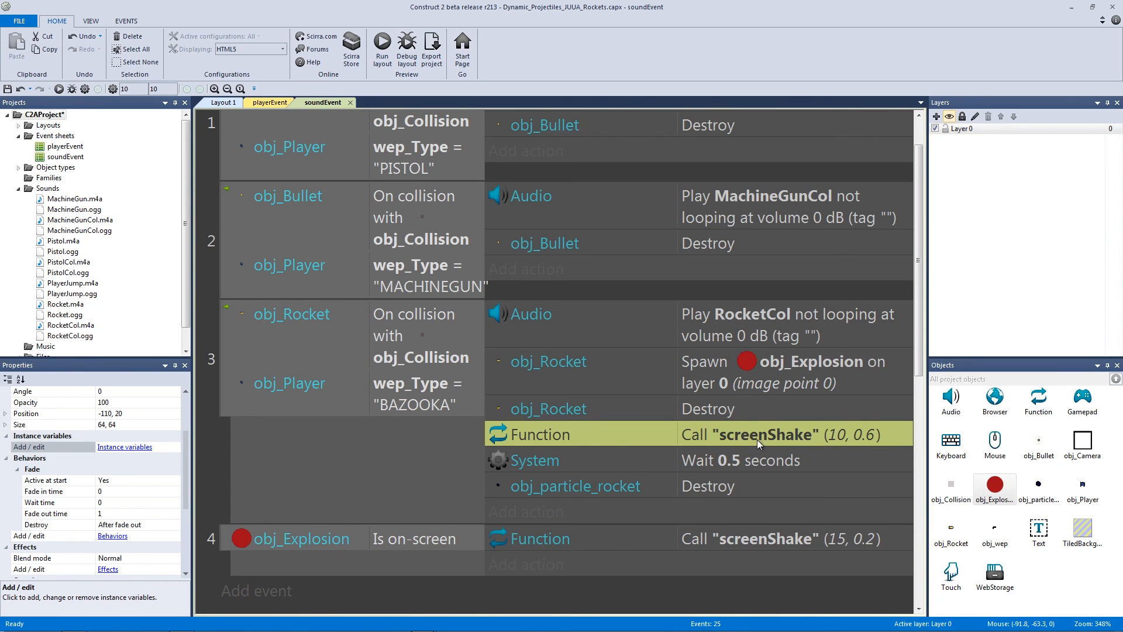
double_click(749, 438)
left_click(381, 282)
left_click_drag(380, 281, 370, 284)
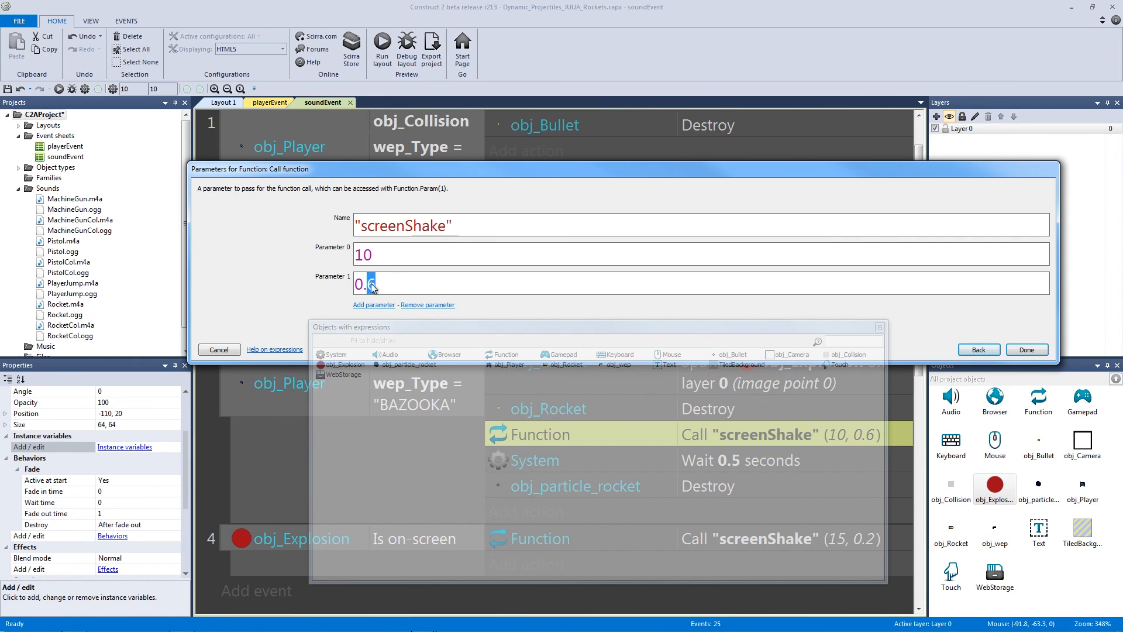
key("BackSpace")
left_click(211, 351)
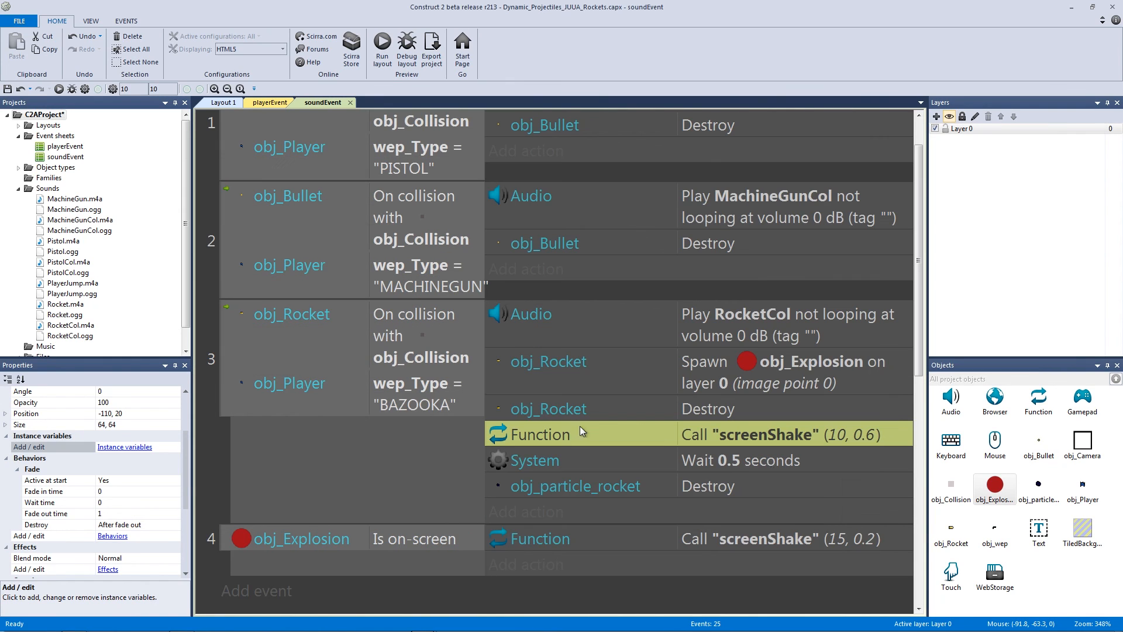
left_click(763, 469)
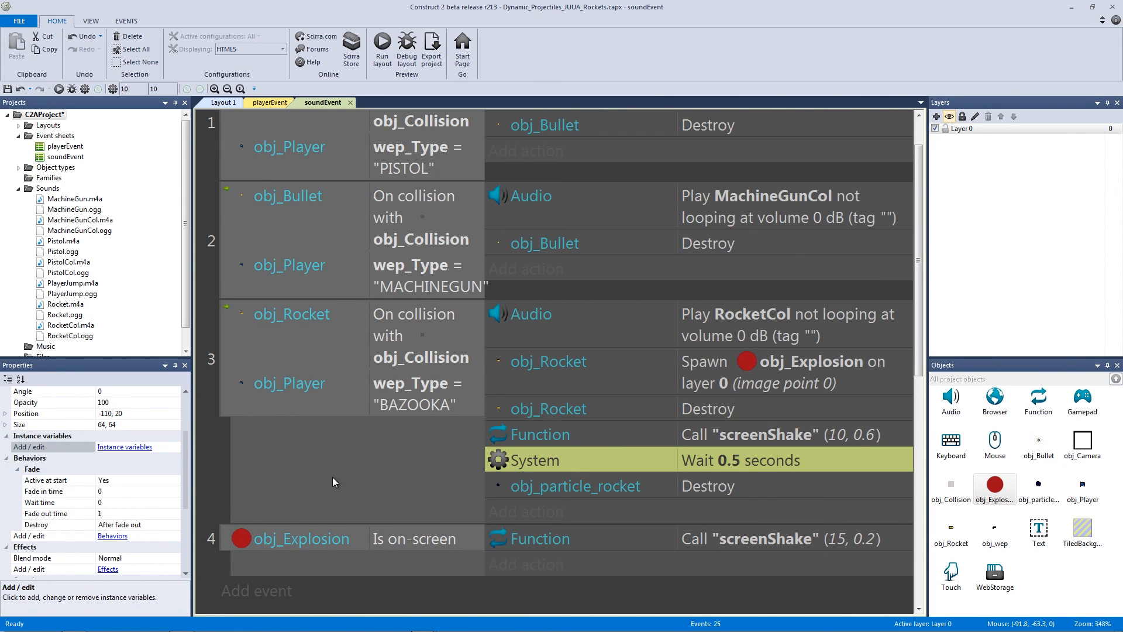
left_click(226, 423)
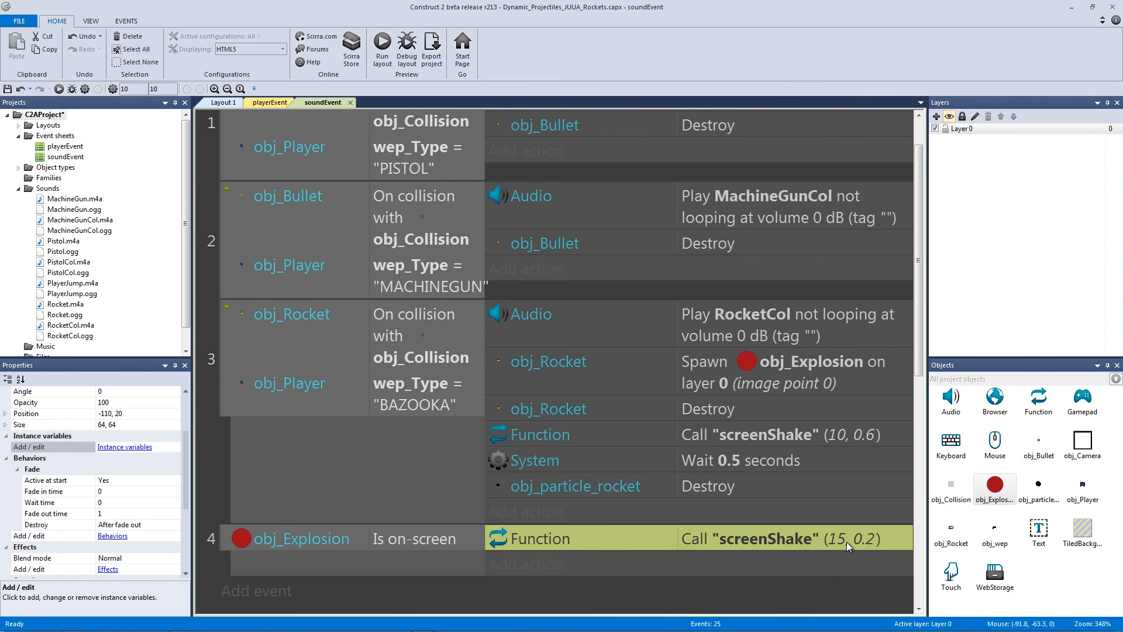
- Change the obj_Explosion event's screenShake call to use 12 for Parameter 0 and 0.1 for Parameter 1
double_click(848, 542)
key("Tab")
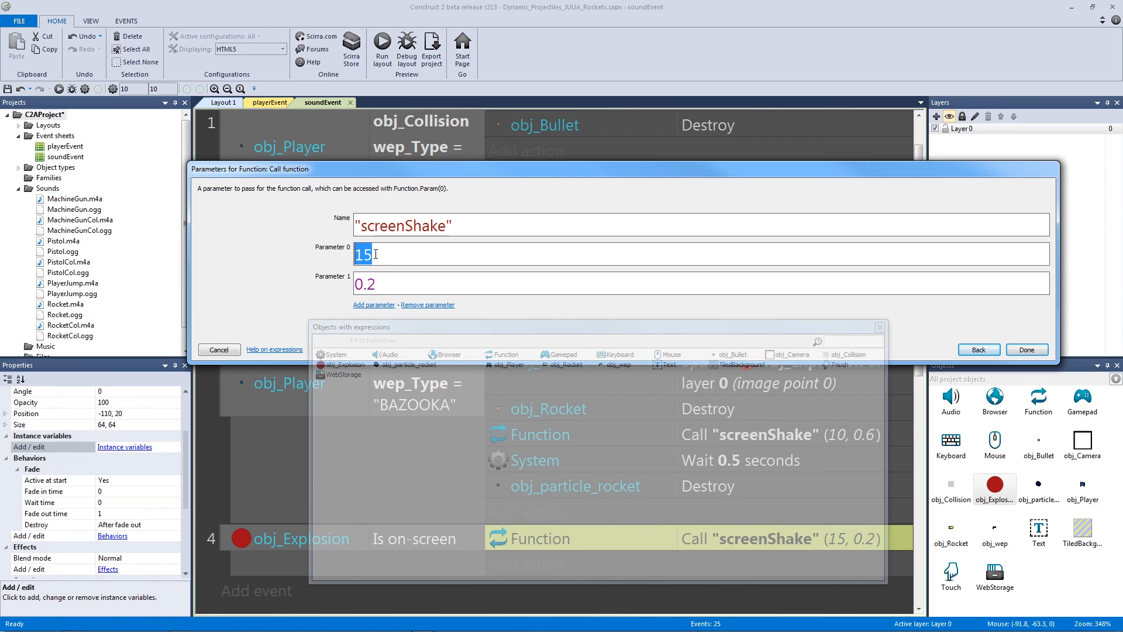
type("12")
left_click(404, 287)
key("Return")
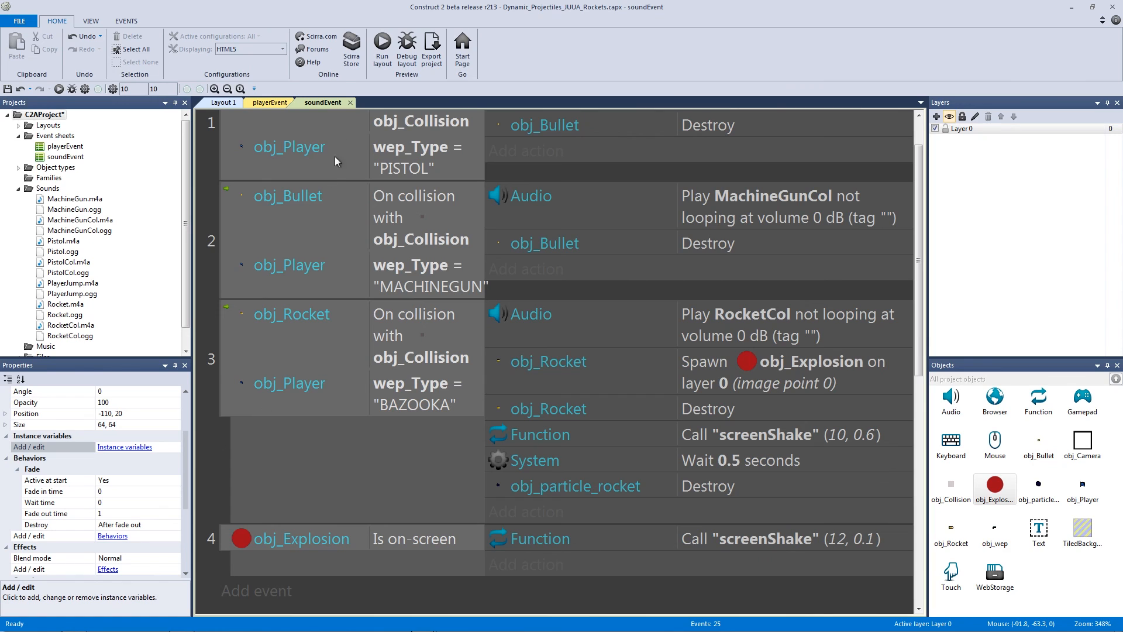
- Run the layout again and fire the bazooka to test the adjusted explosion shake, then close the preview
left_click(382, 46)
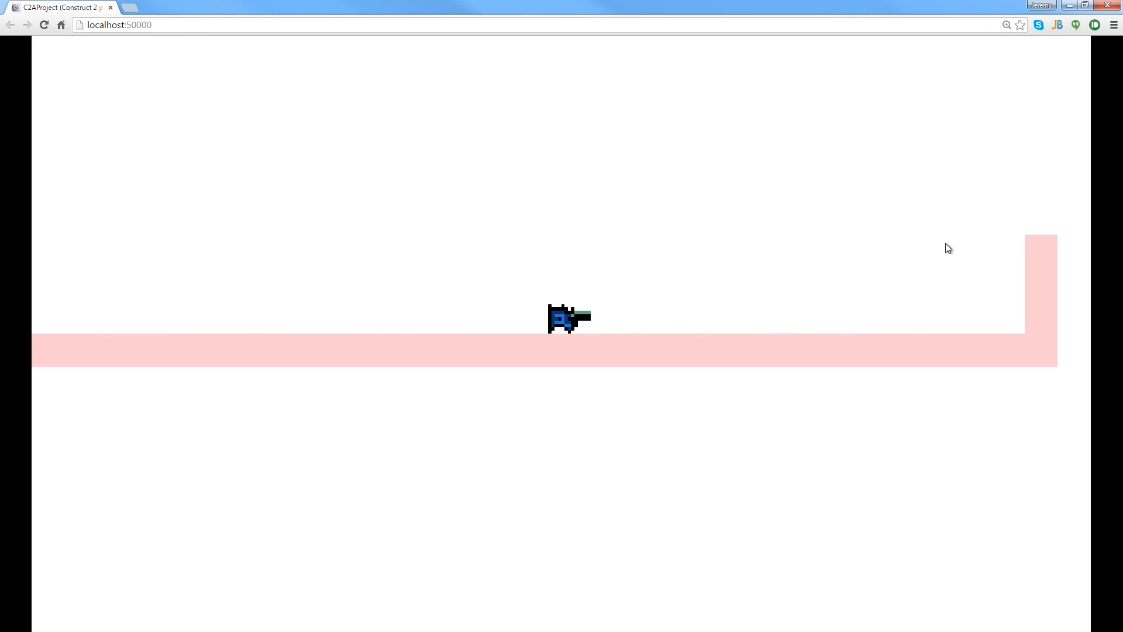
key("2")
key("space")
key("1")
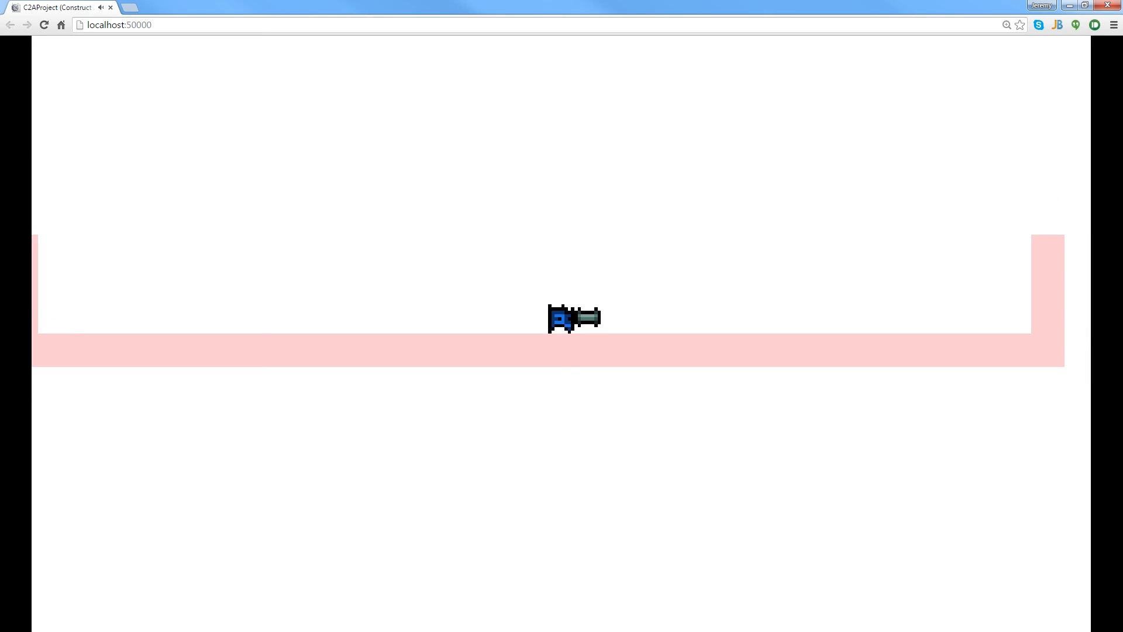
left_click(1108, 5)
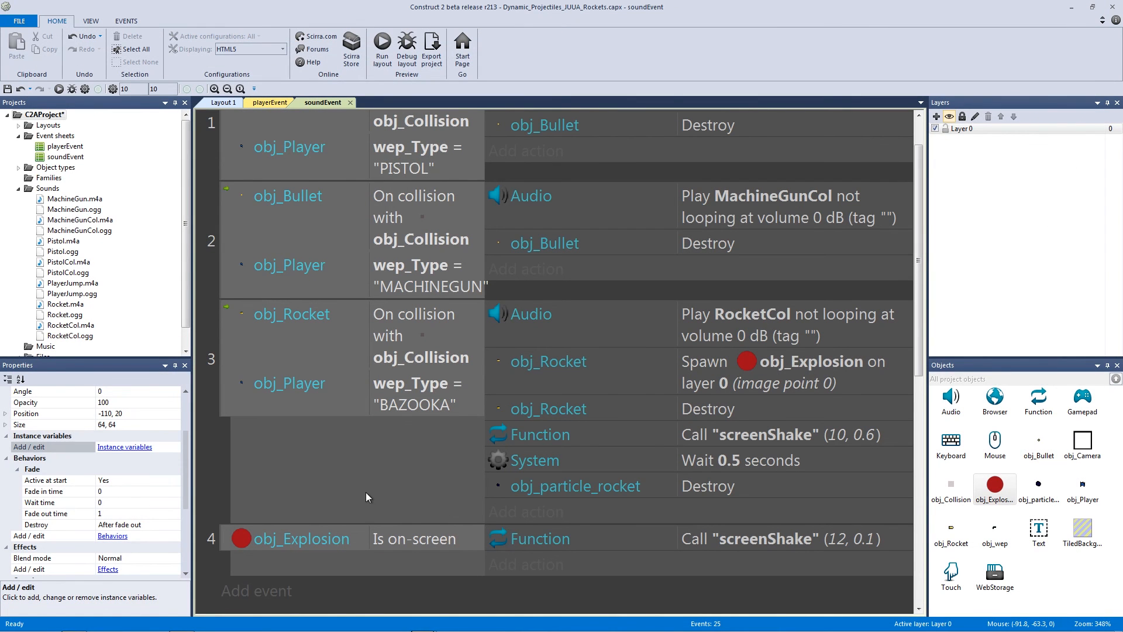
scroll(398, 427, "up", 1)
scroll(461, 431, "down", 1)
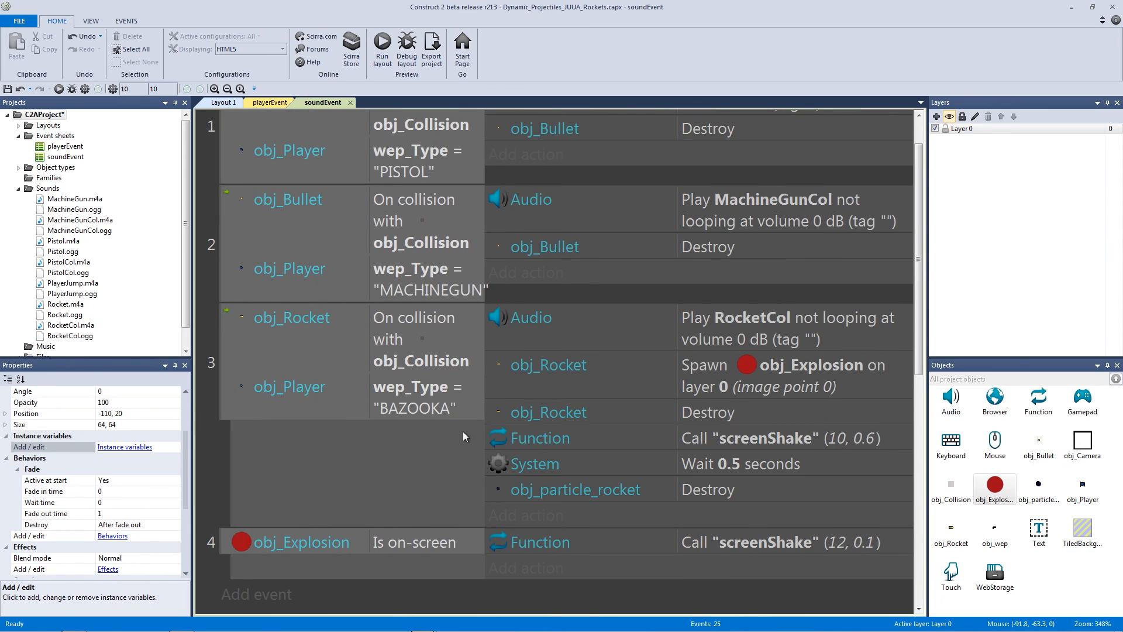
left_click(536, 377)
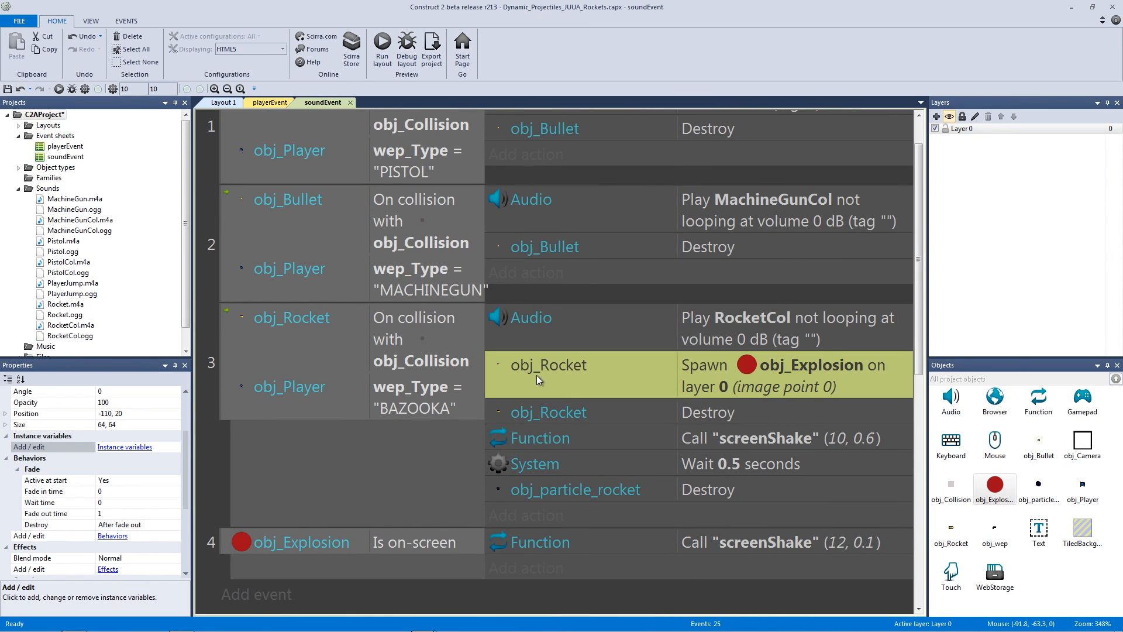
left_click(542, 546)
left_click(229, 479)
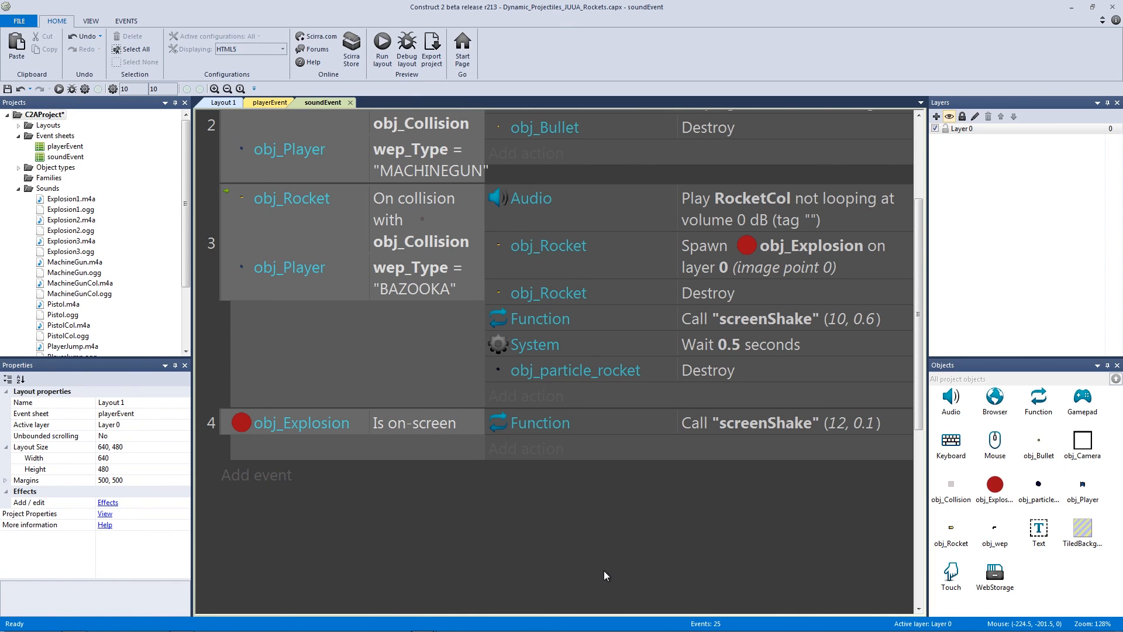
left_click(92, 200)
left_click(79, 221)
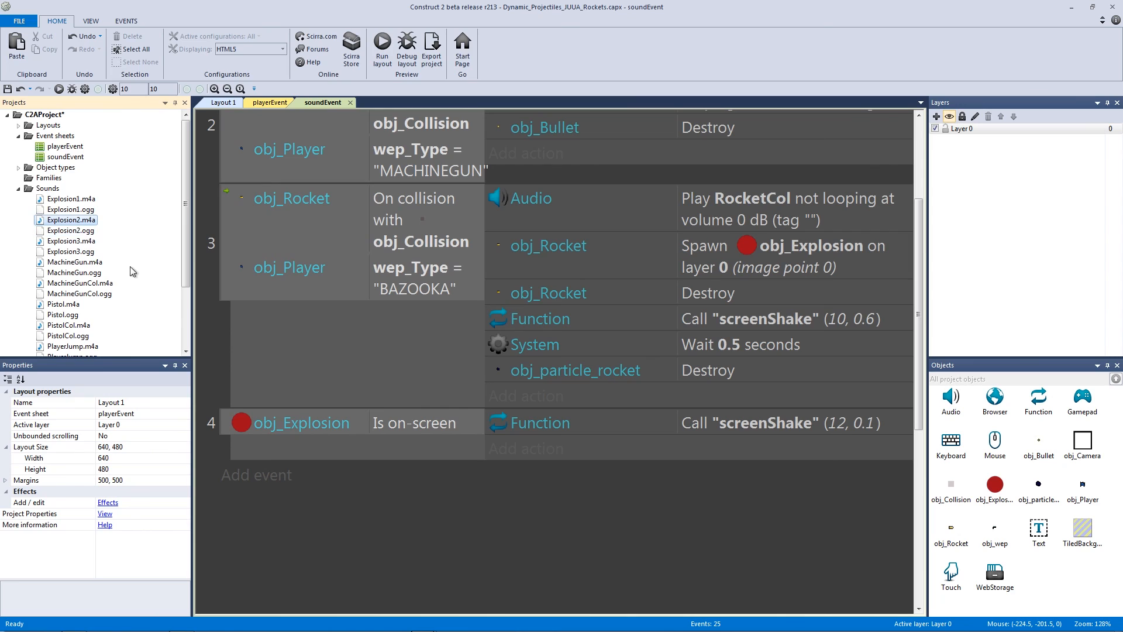
left_click(81, 245)
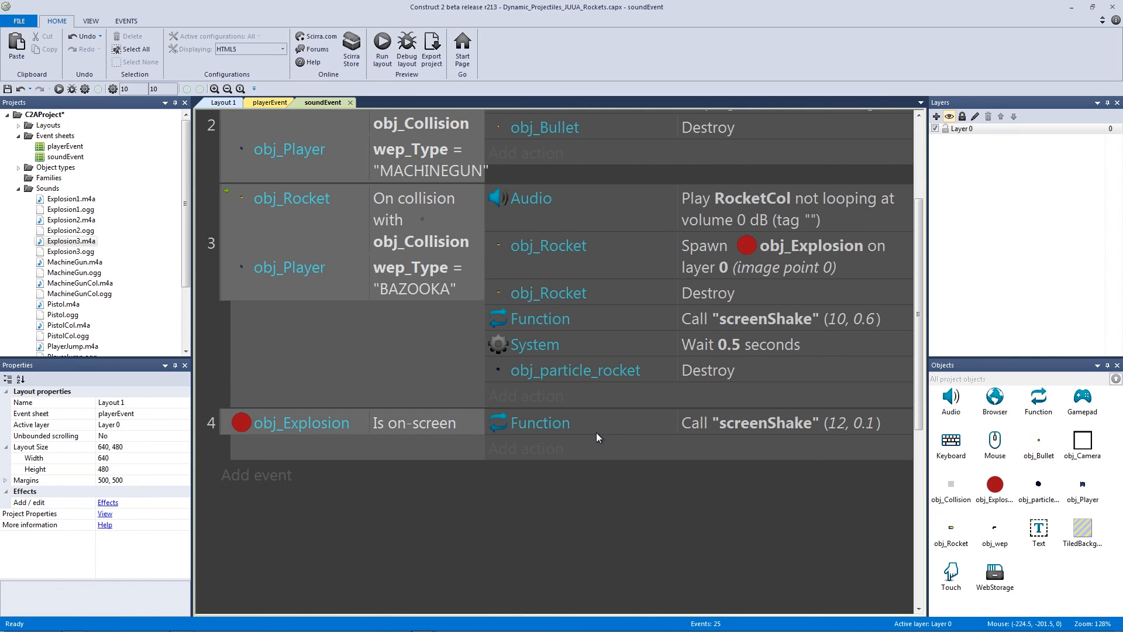
- Start adding an Audio "Play (by name)" action to the bazooka rocket collision event
left_click(534, 398)
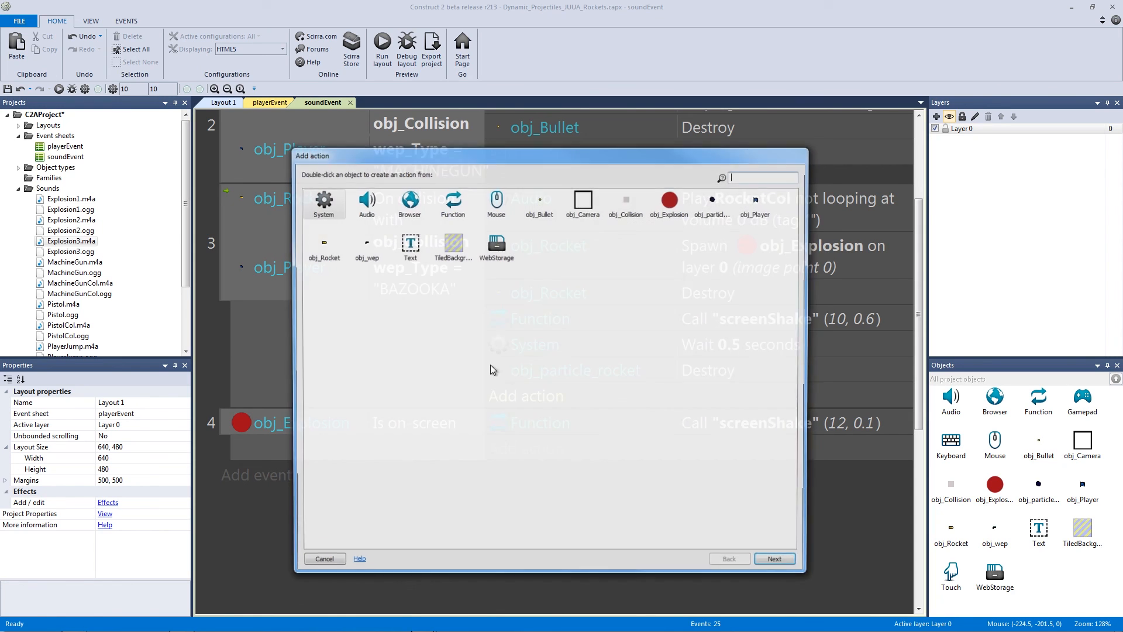
left_click(364, 205)
double_click(364, 204)
left_click(458, 314)
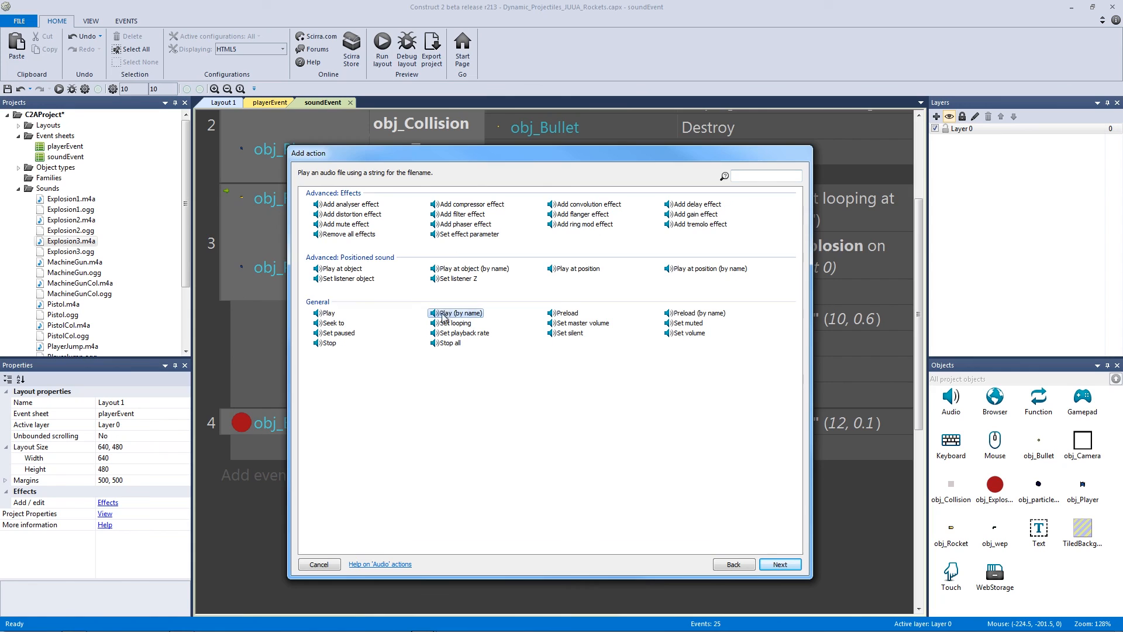
double_click(461, 315)
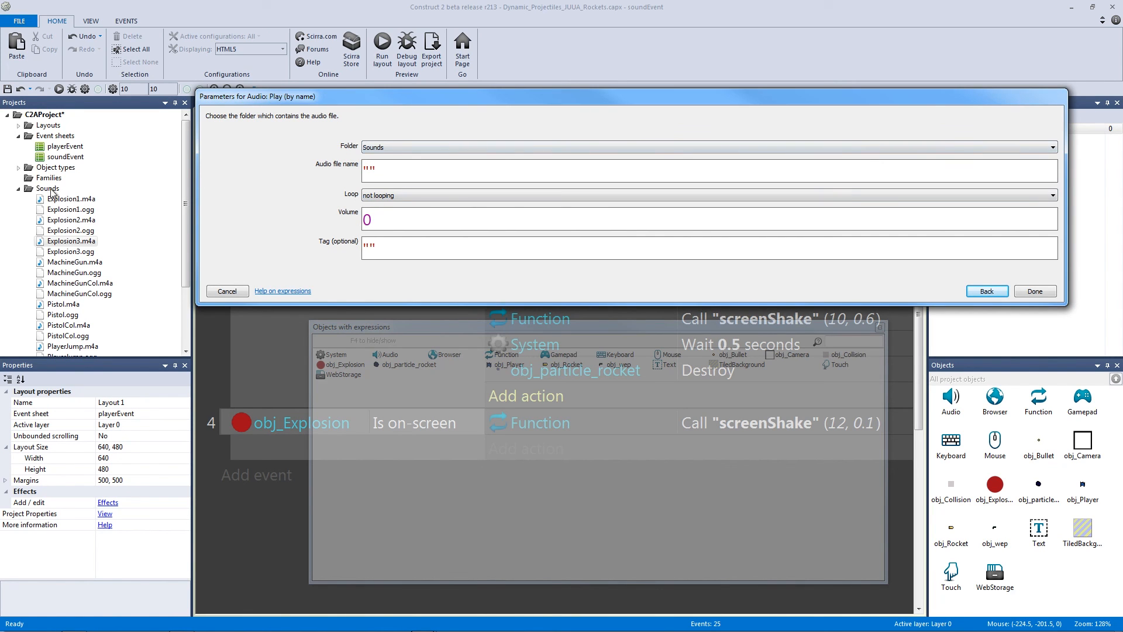
- Set the audio file name to choose("Explosion1", "Explosion2", "Explosion3") and place the action right after the obj_Explosion spawn
double_click(429, 171)
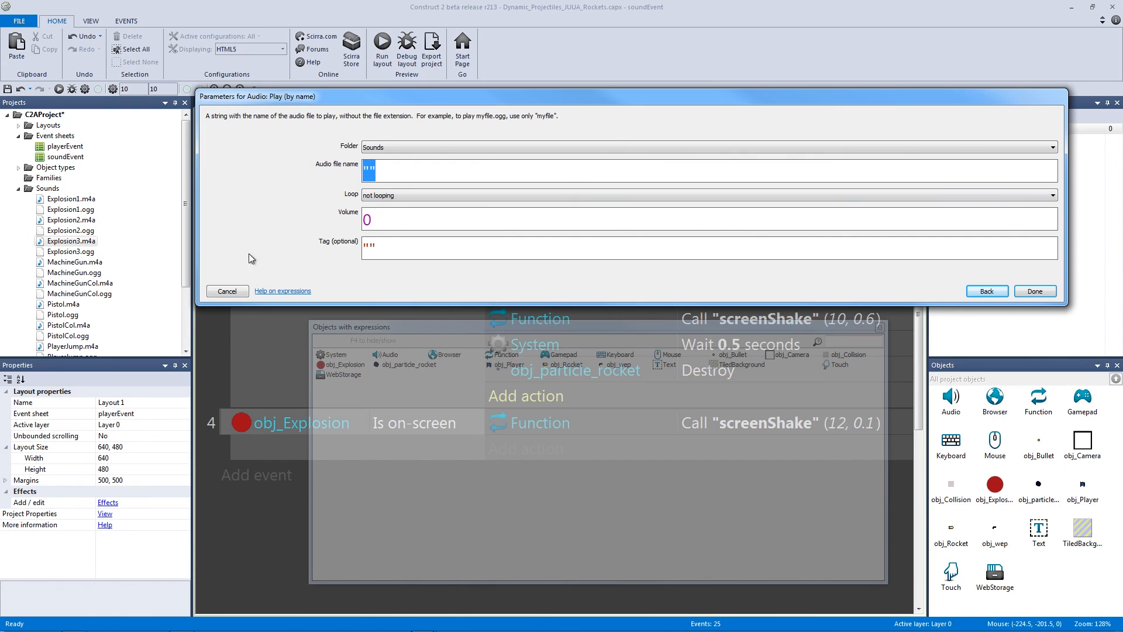
type("cho")
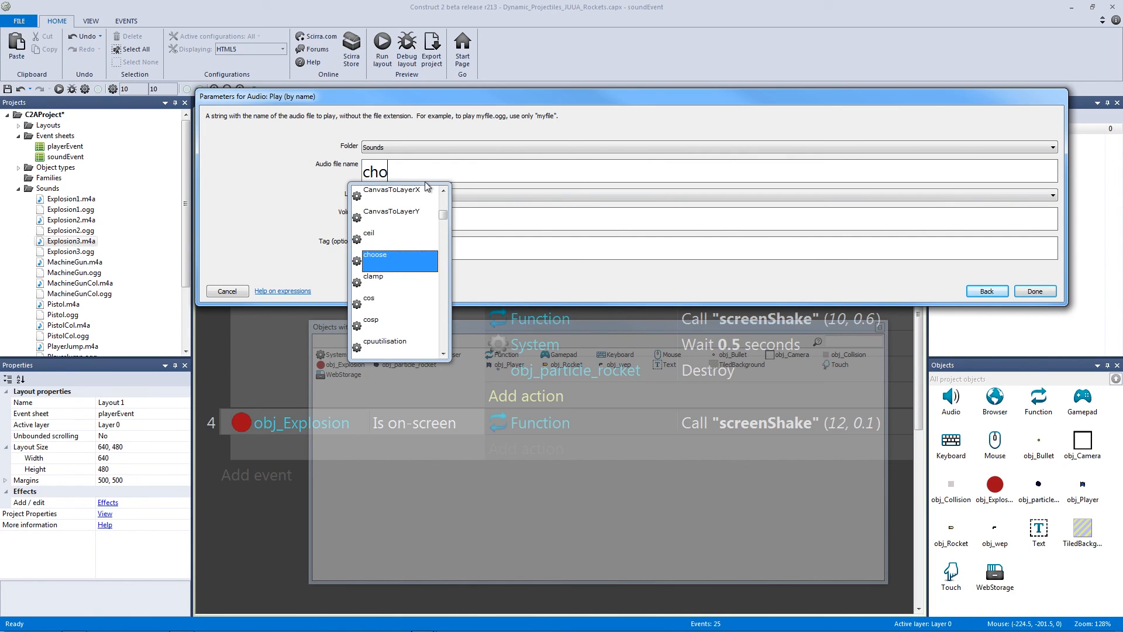
type("ose(")
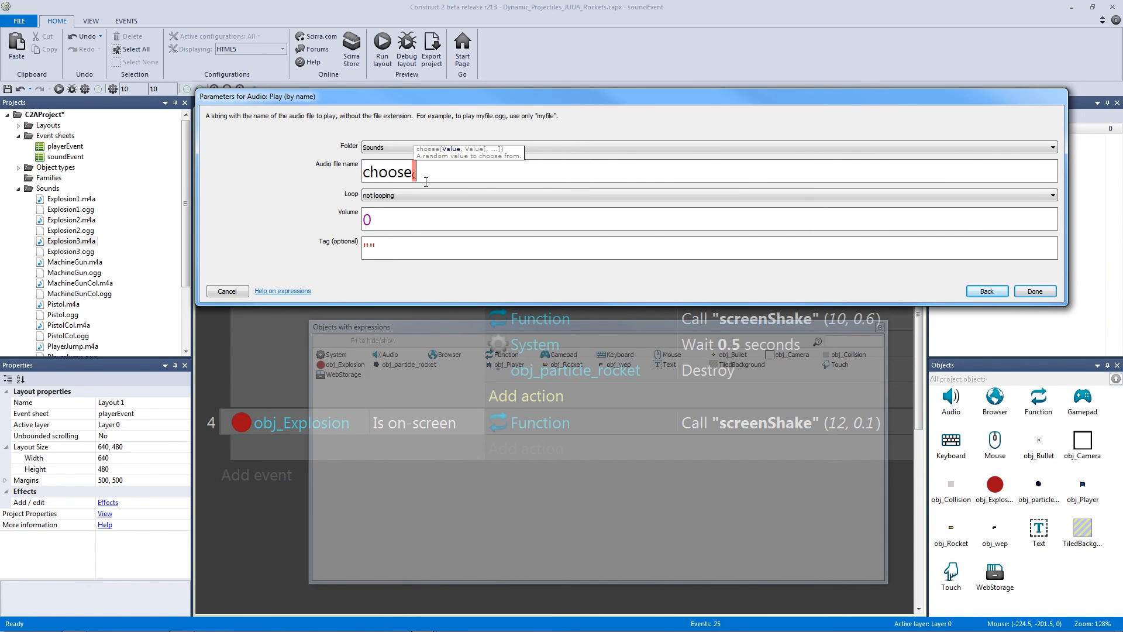
type("\"Explosion1\", \"Explosio")
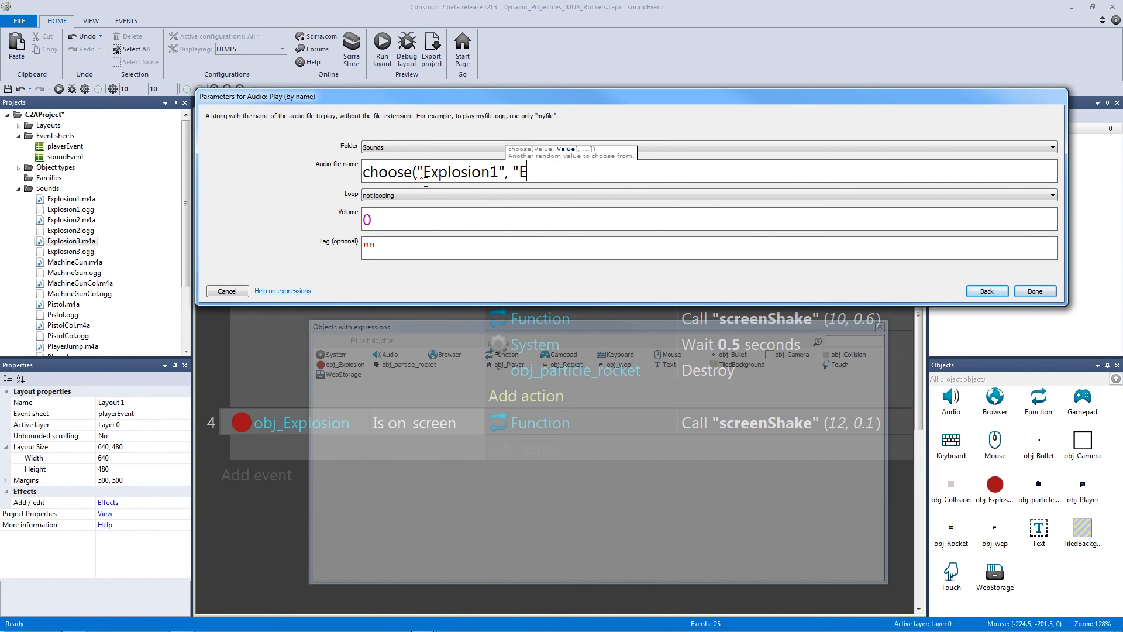
type("n2\", ")
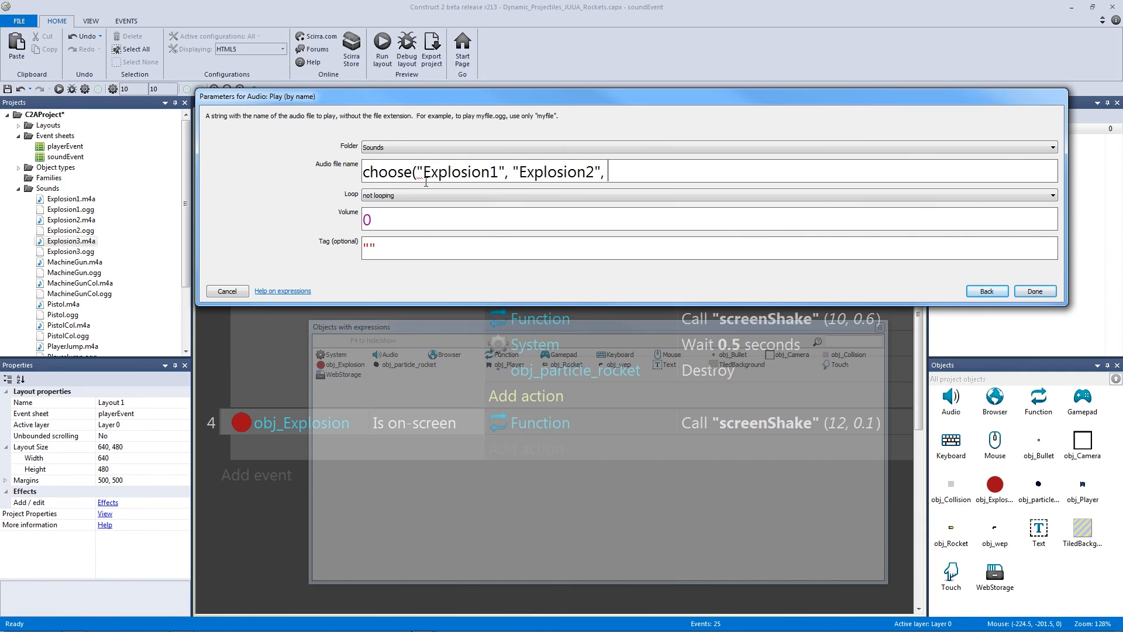
type("\"Explosion3\")")
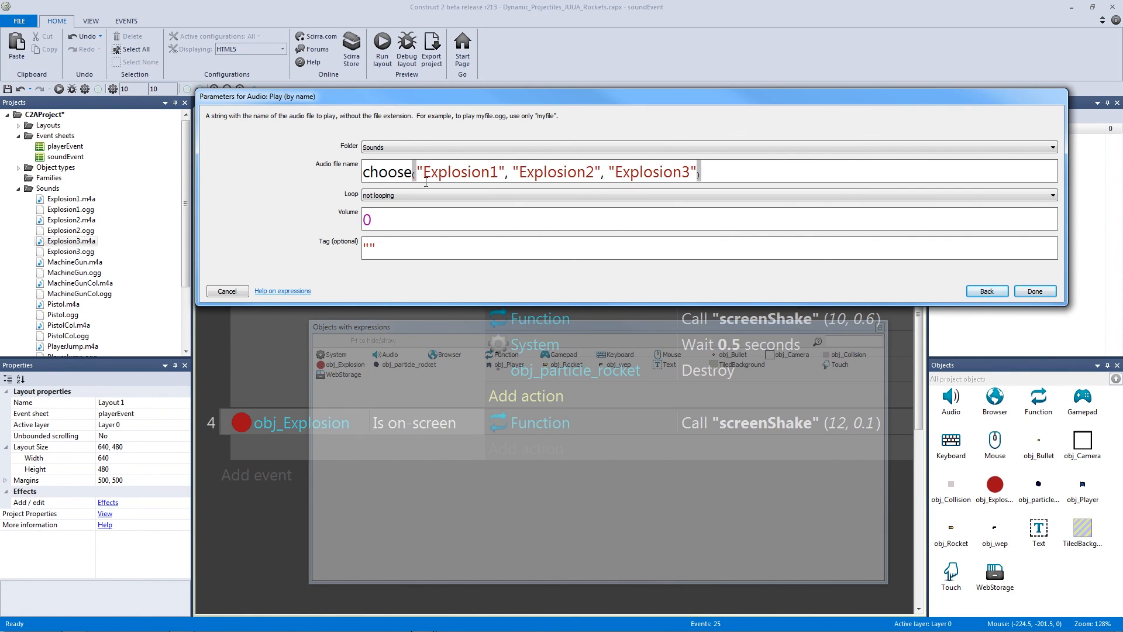
key("Return")
left_click_drag(660, 406, 763, 280)
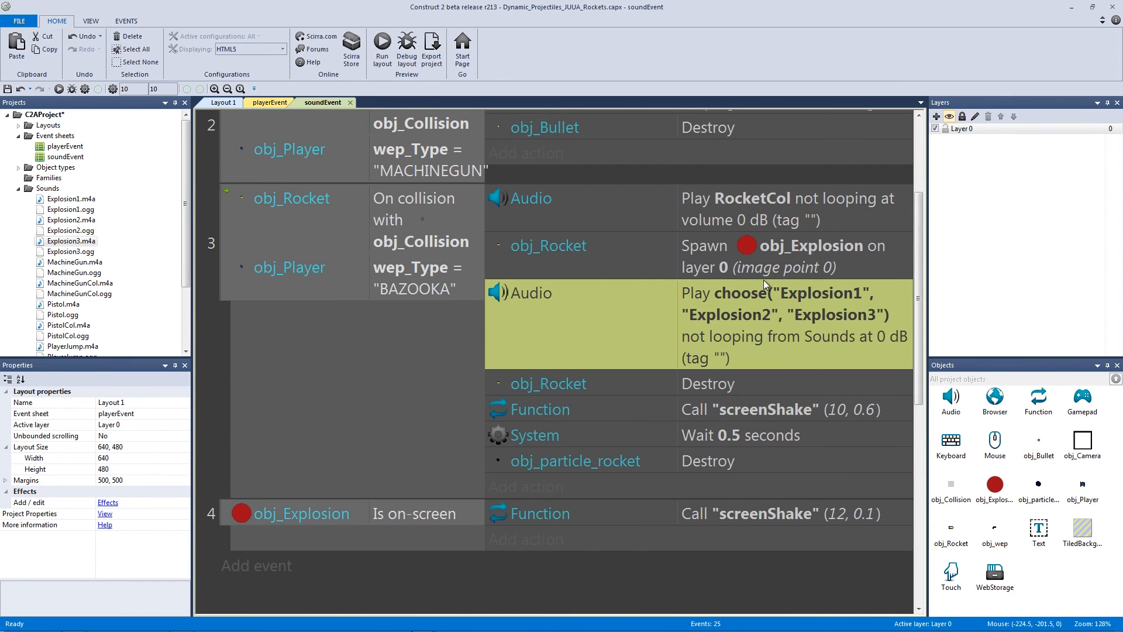
left_click(619, 261)
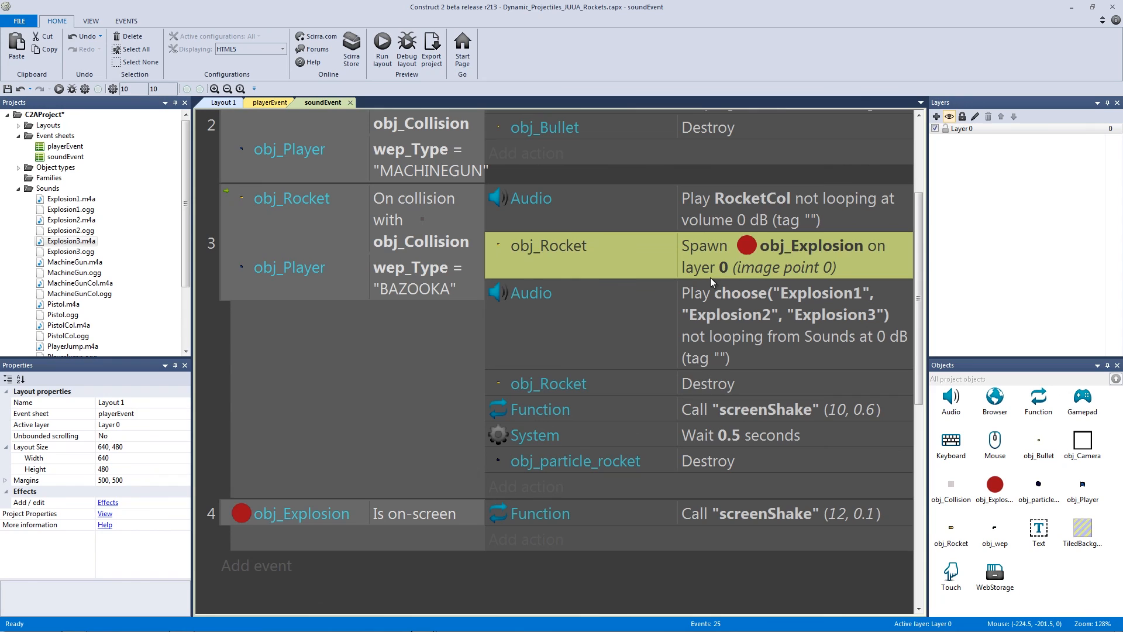
left_click(784, 310)
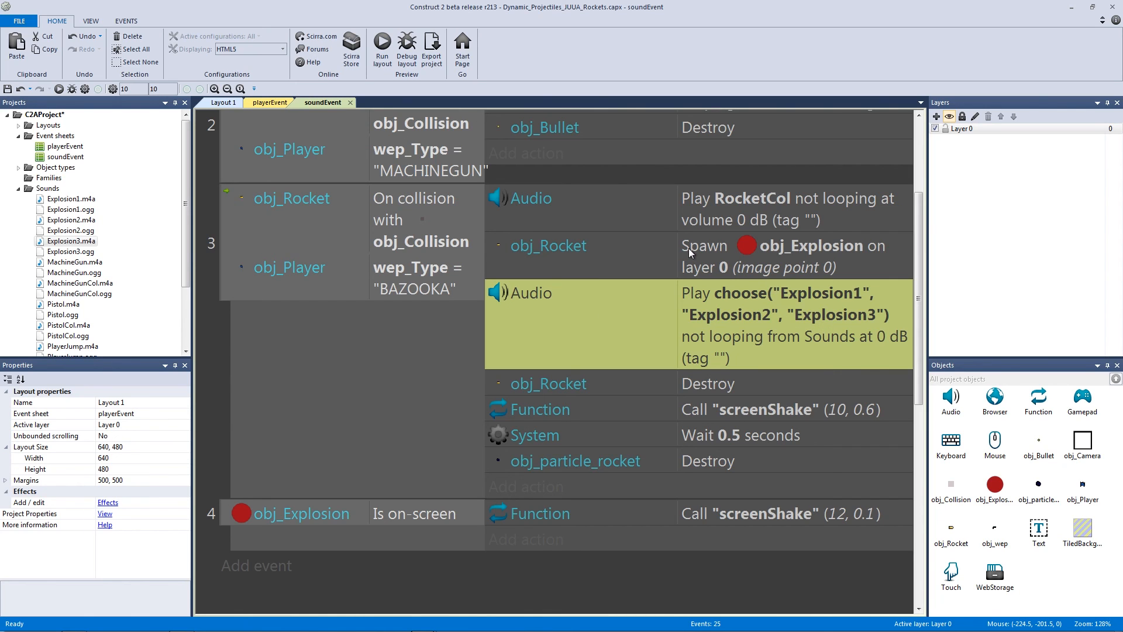
left_click(690, 249)
left_click(767, 304)
- Preview the layout, switch to the bazooka and fire to test the random explosion sounds, then close the preview
left_click(393, 55)
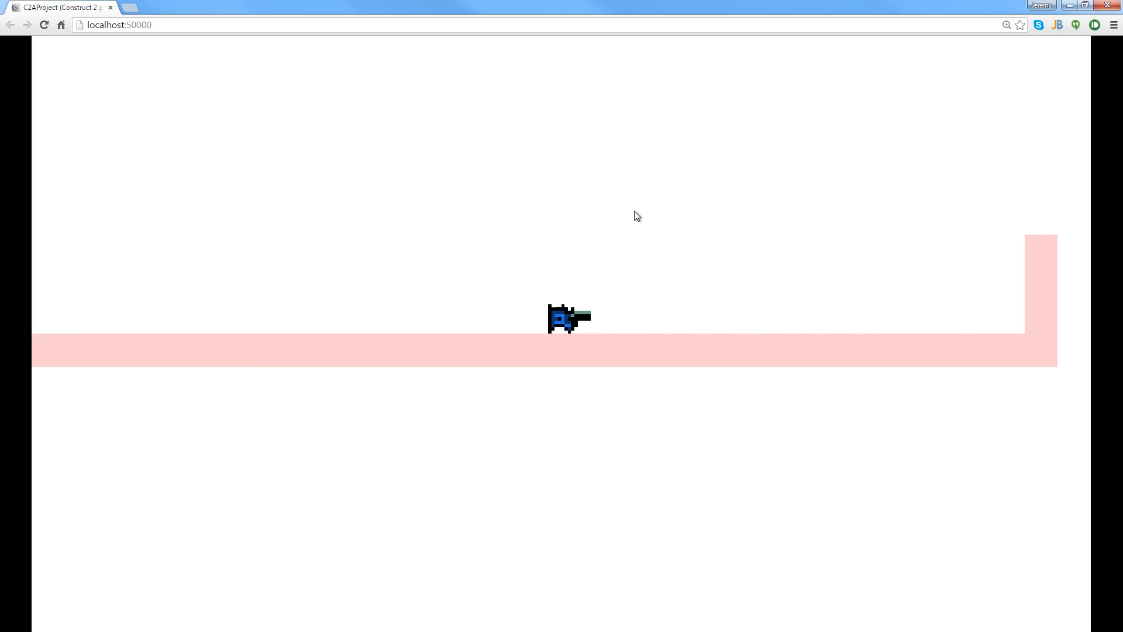
key("2")
key("Left")
key("Right")
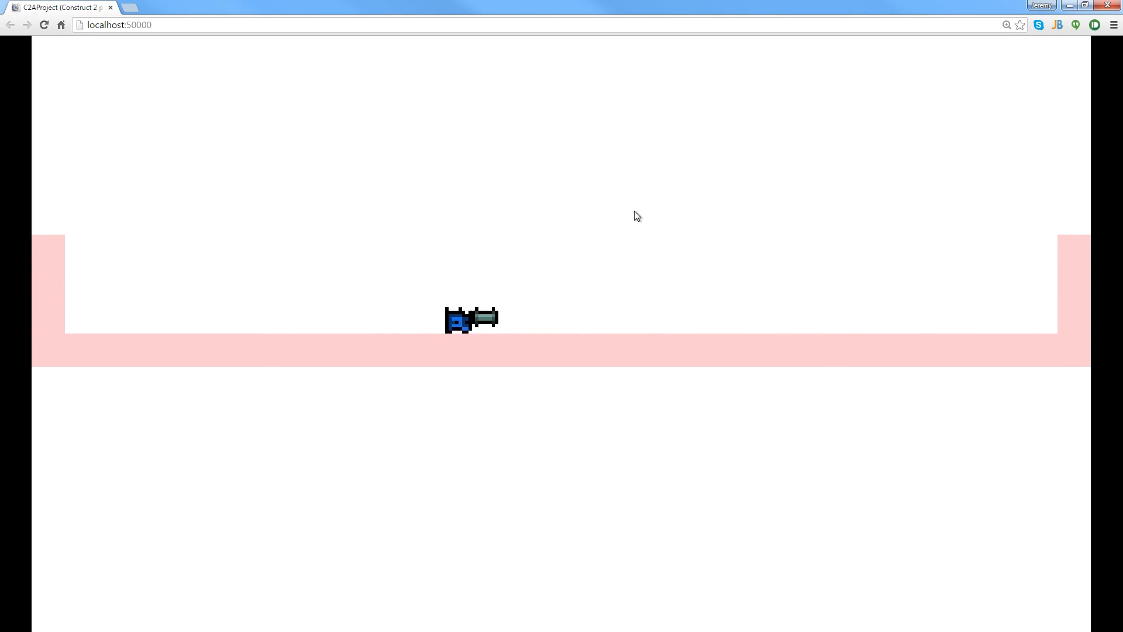
key("space")
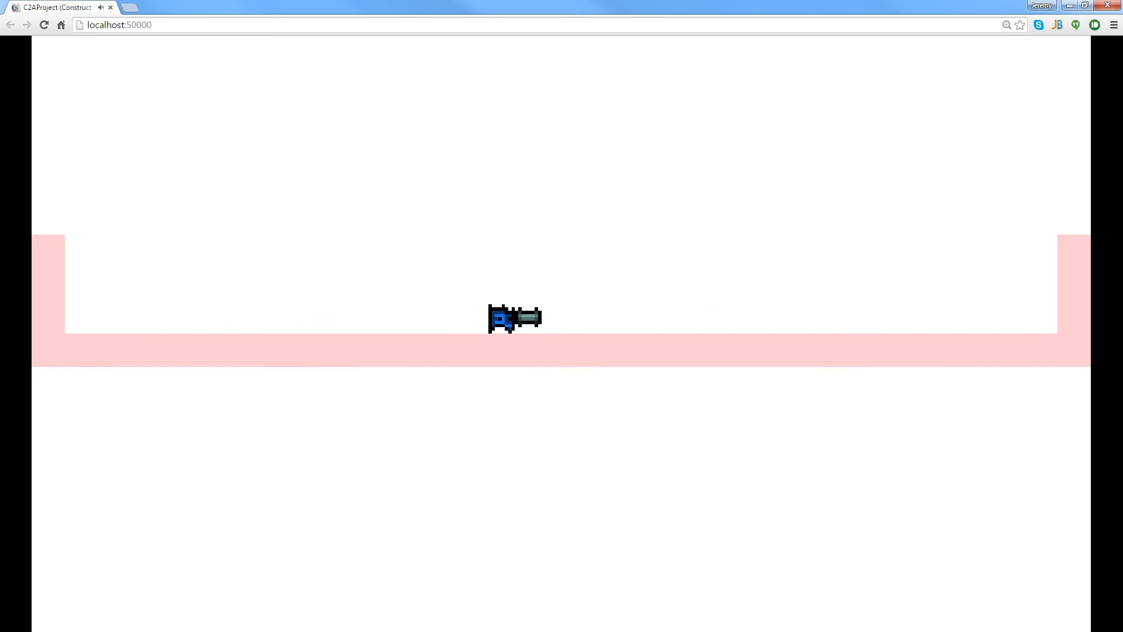
left_click(1107, 5)
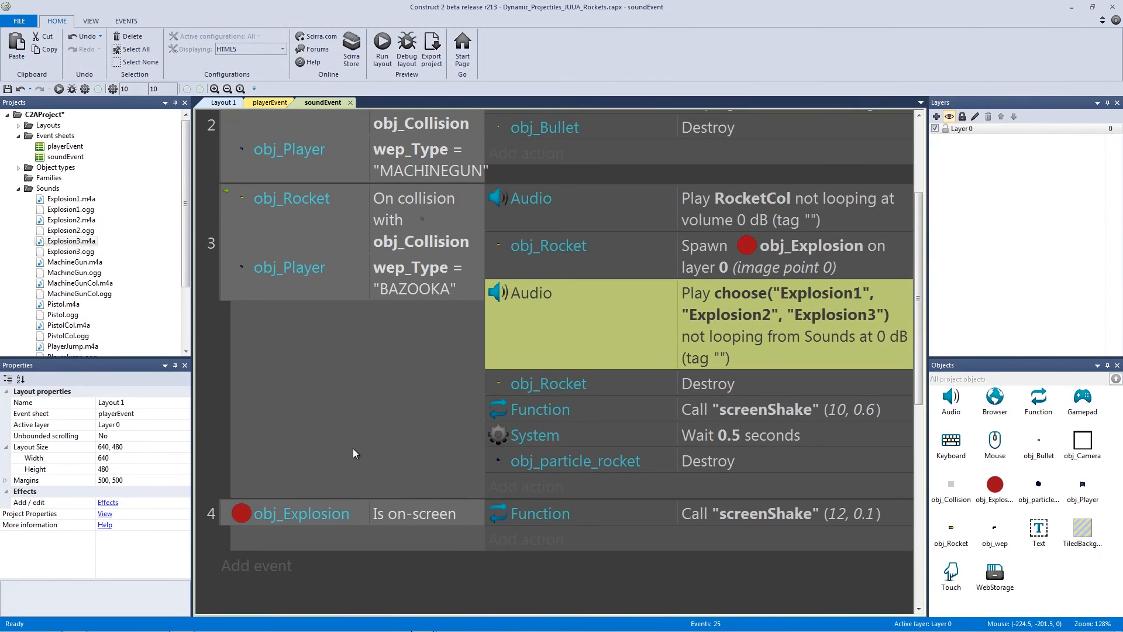
- Disable the obj_Explosion "Is on-screen" event
left_click(226, 517)
key("d")
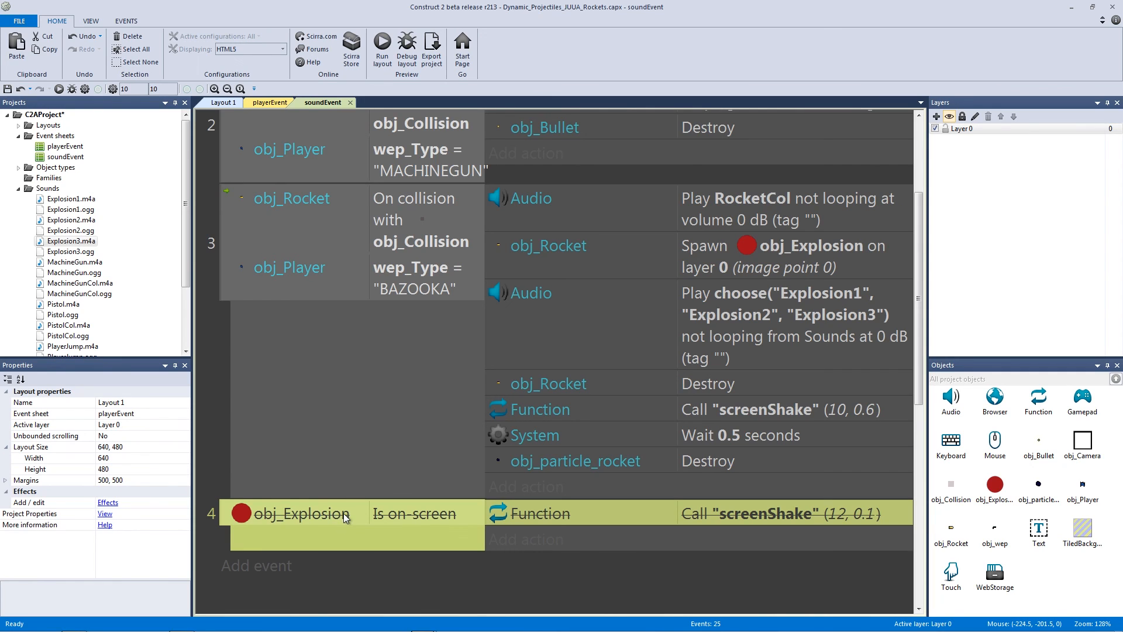
left_click(559, 394)
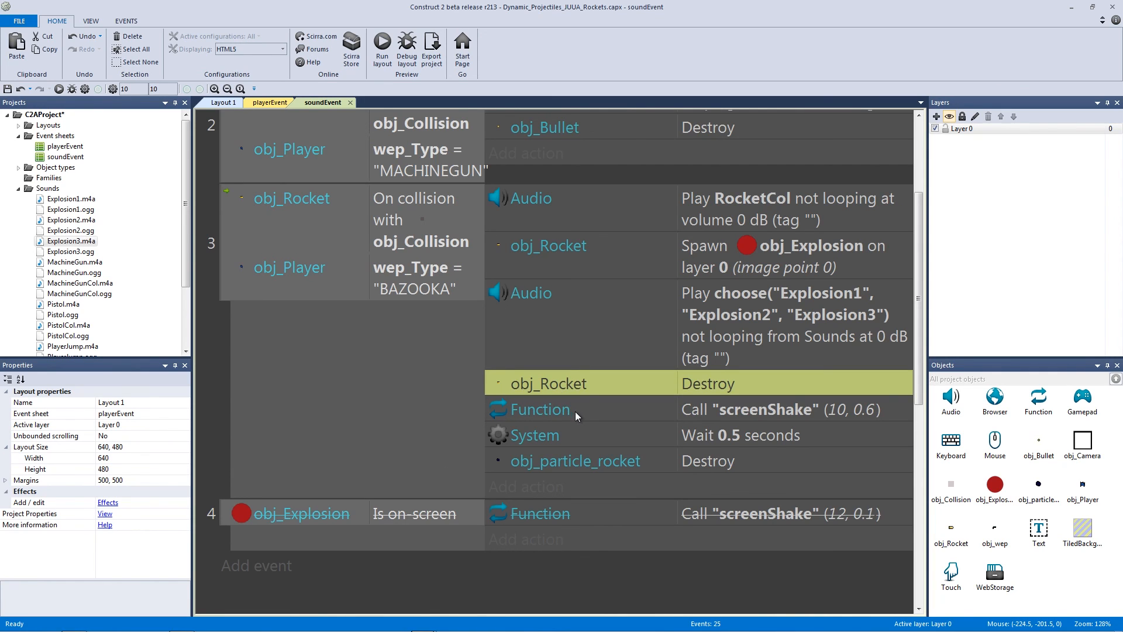
left_click(575, 409)
left_click(565, 435)
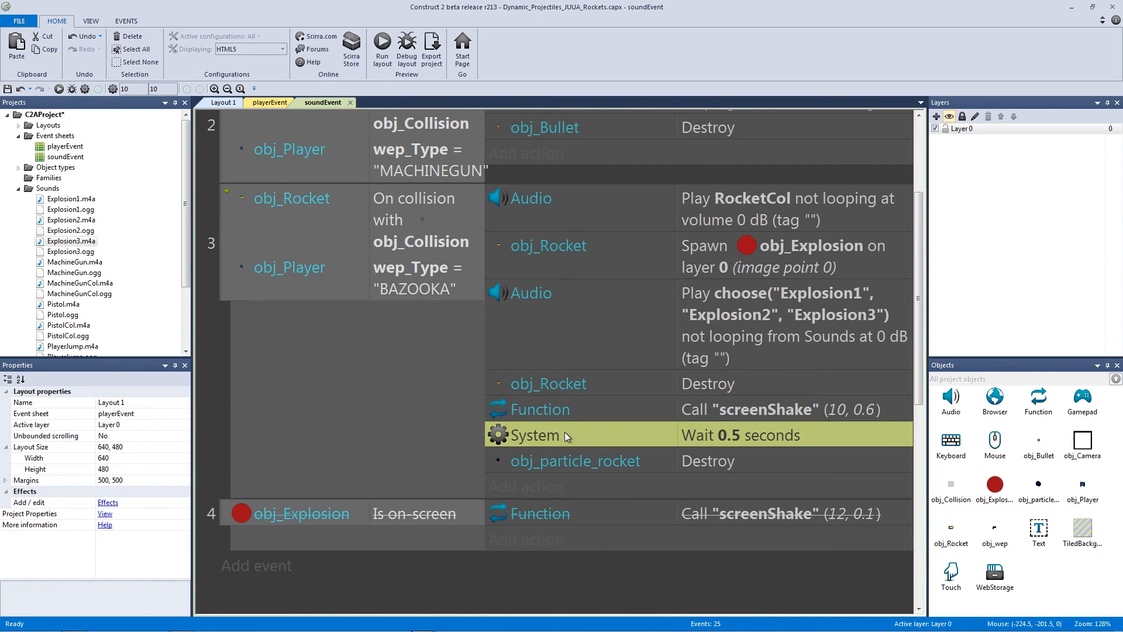
- Copy the bazooka event's screenShake call to right after the obj_Explosion spawn and set the copy's parameters to 5 and 0.1
left_click(662, 419)
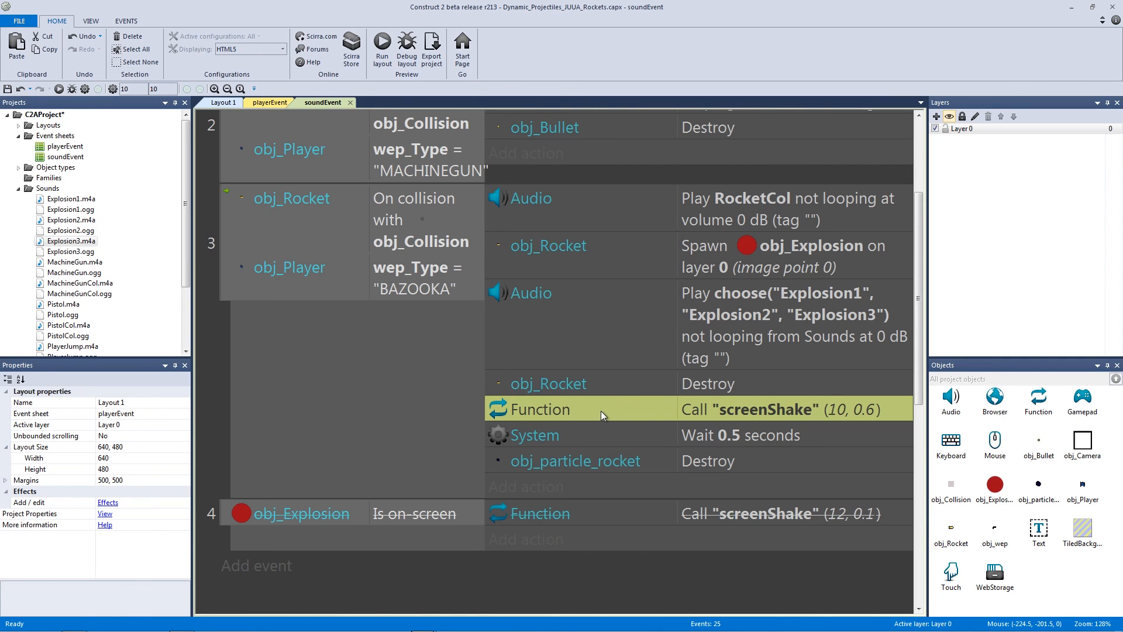
left_click_drag(615, 413, 616, 286, "ctrl")
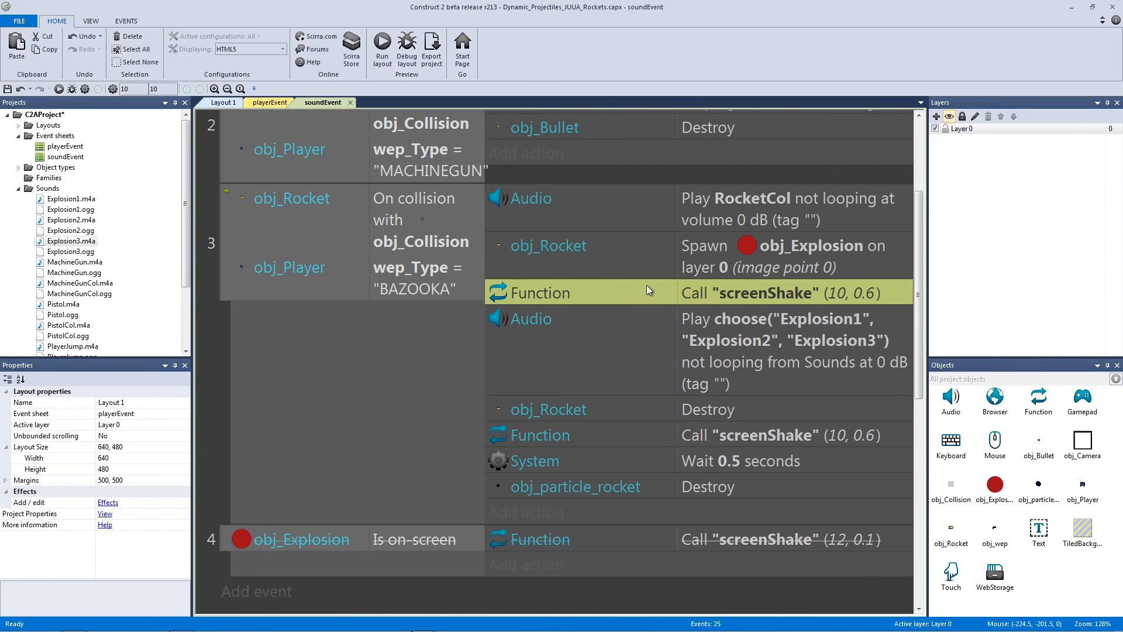
double_click(736, 294)
double_click(373, 182)
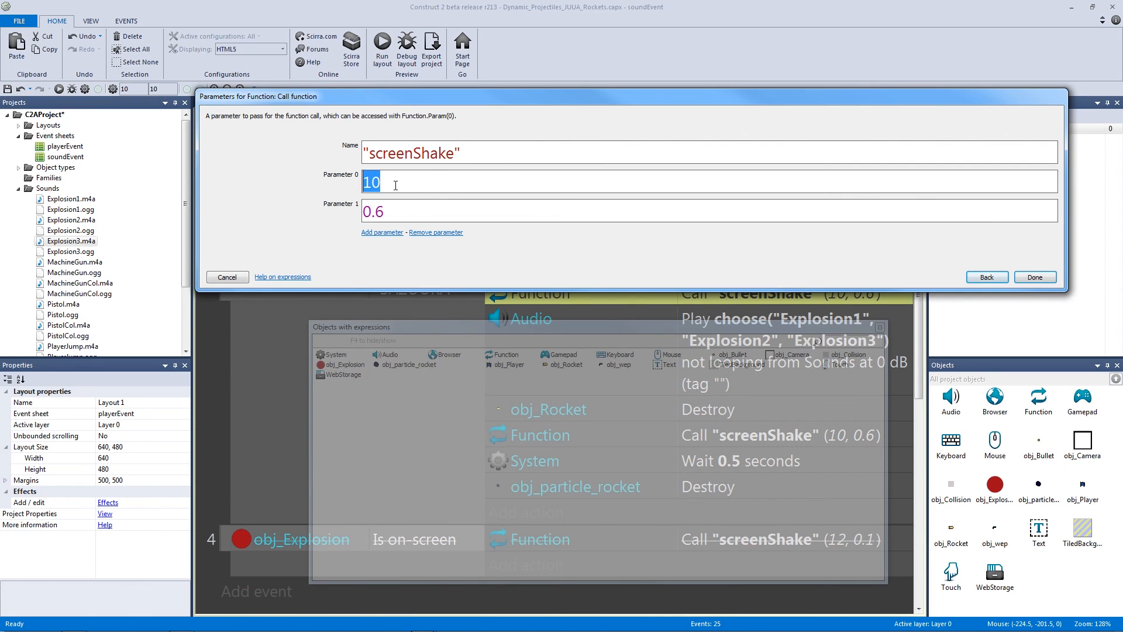
type("5")
left_click(403, 209)
key("BackSpace")
type("1")
key("Return")
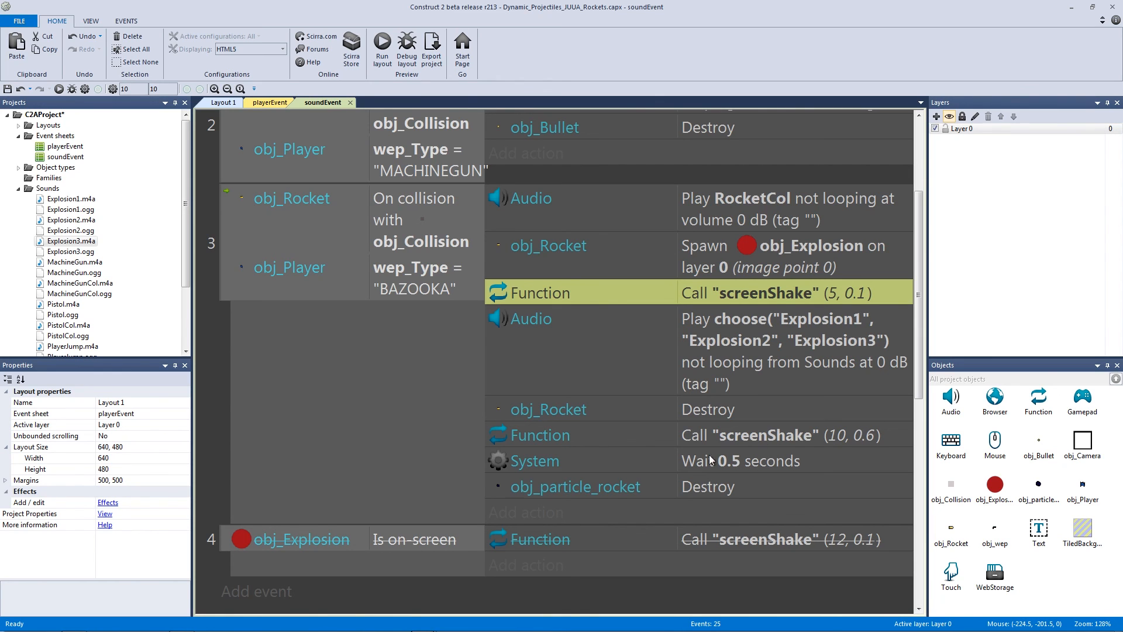
- Duplicate the bazooka event's Wait action, set the copy to 0.1 seconds and place it between obj_Rocket's Destroy and the second screenShake call
left_click(757, 442)
left_click_drag(629, 461, 554, 392, "ctrl")
double_click(705, 405)
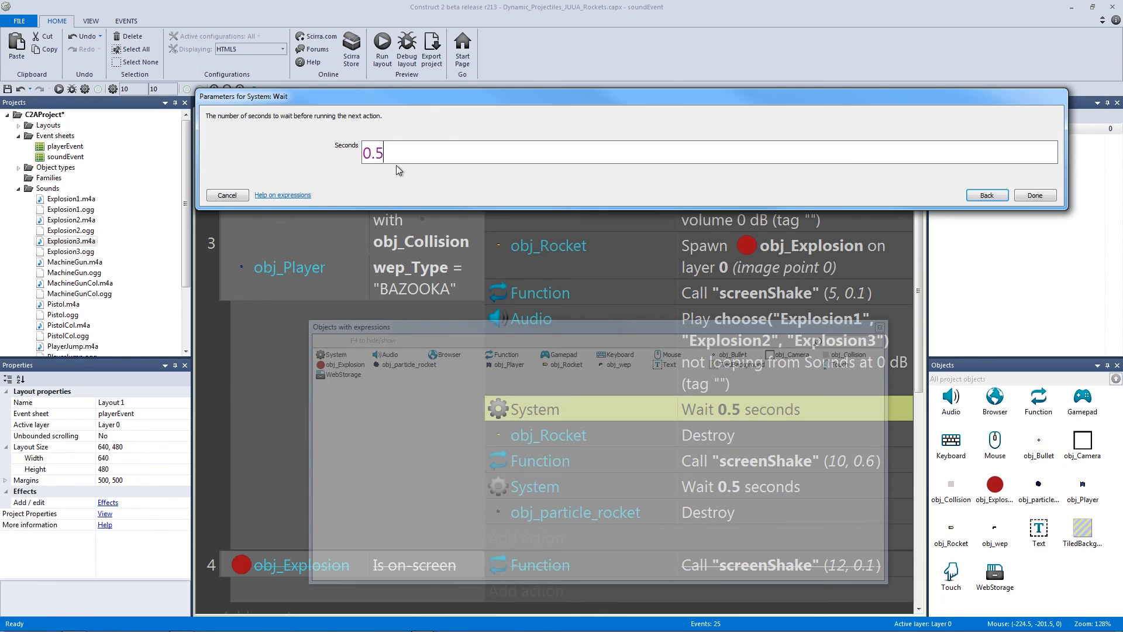
type("0.1")
key("Return")
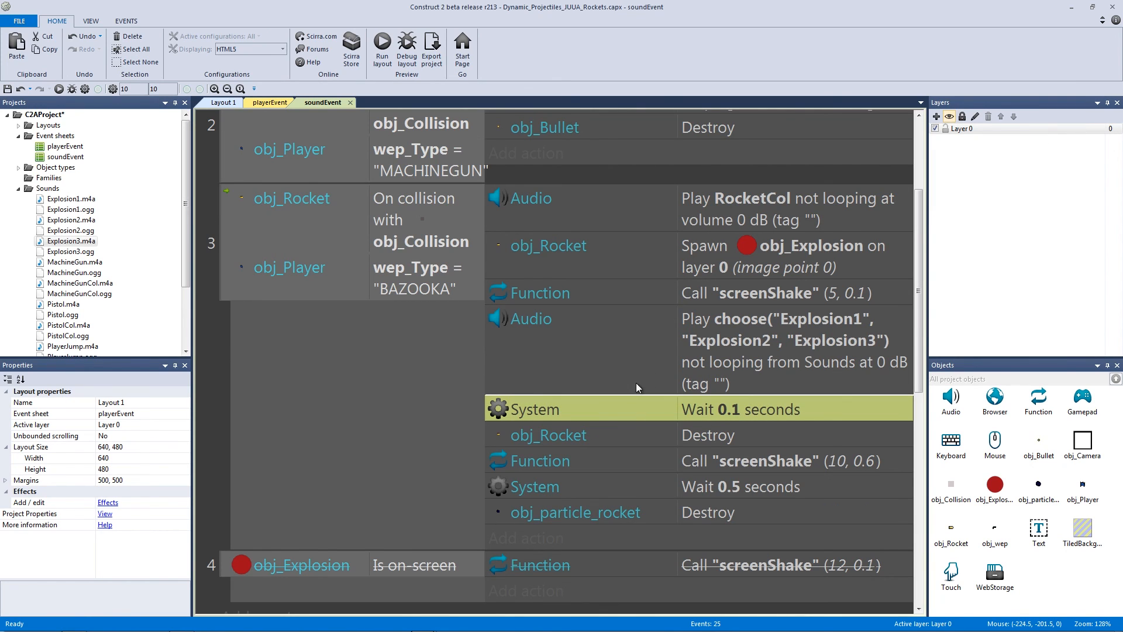
left_click_drag(590, 410, 607, 453)
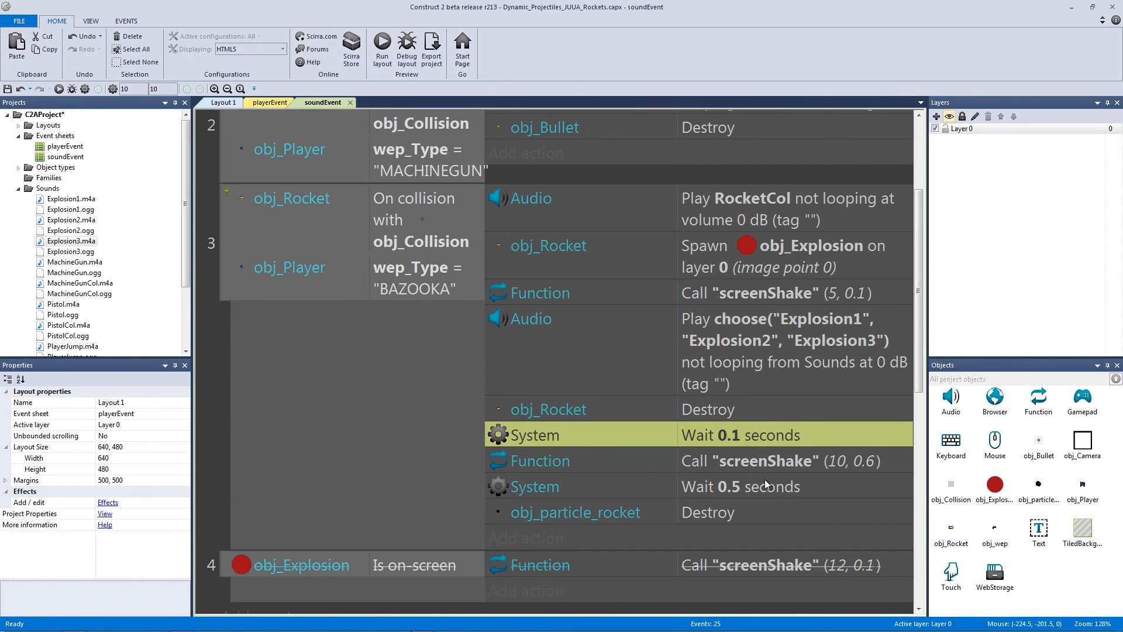
- Run the layout and fire the bazooka to test the two-stage screen shake, then close the preview
left_click(787, 465)
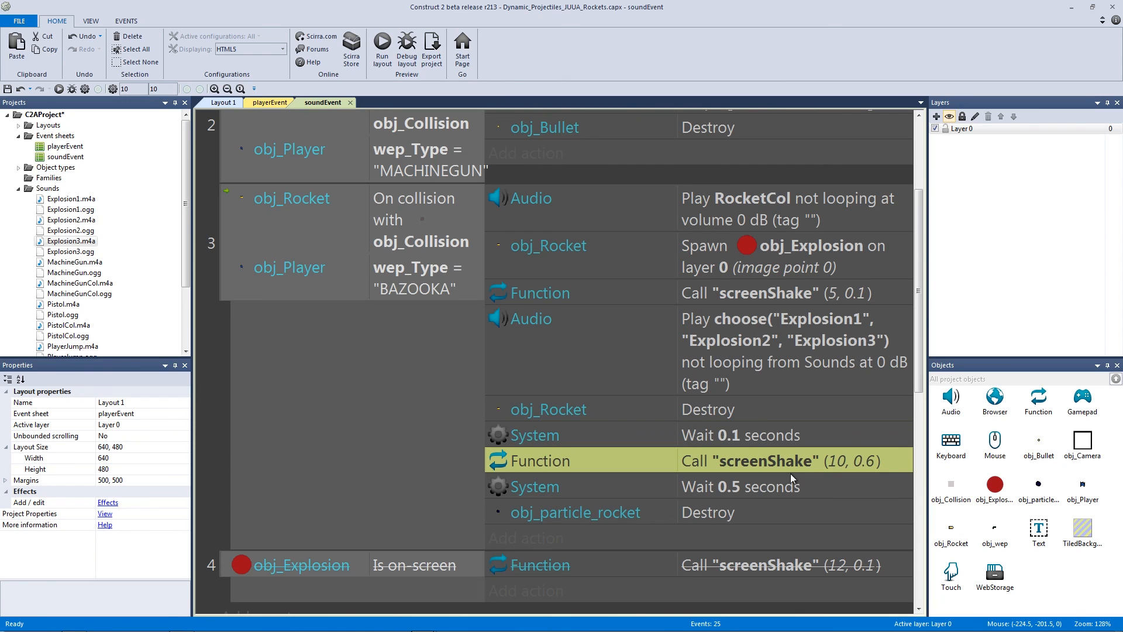
left_click(381, 42)
key("2")
key("space")
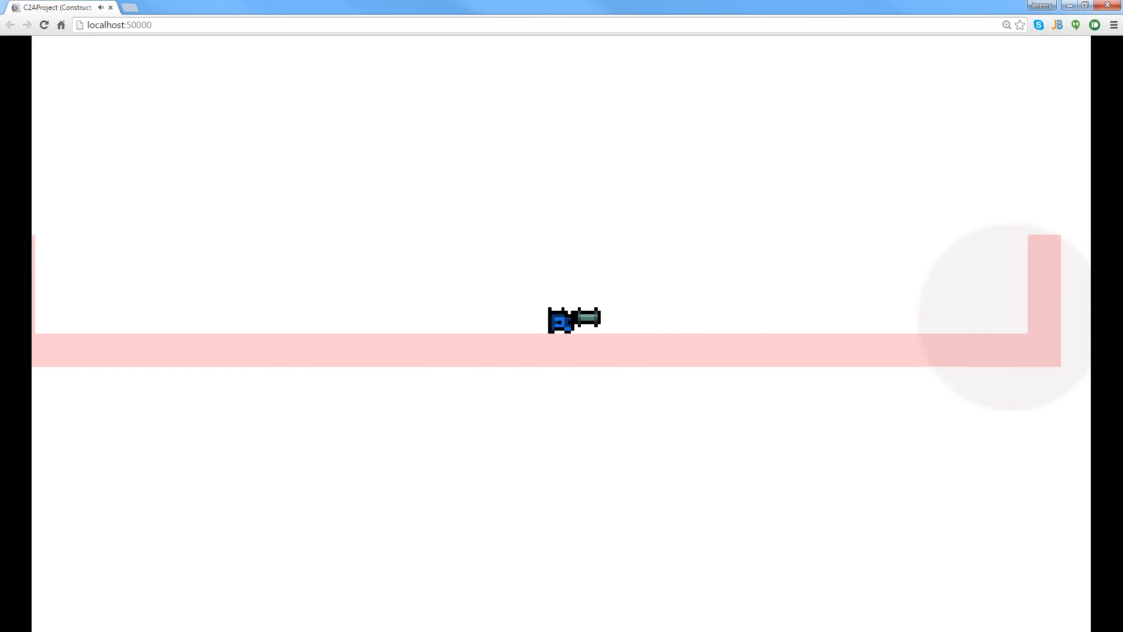
left_click(1106, 6)
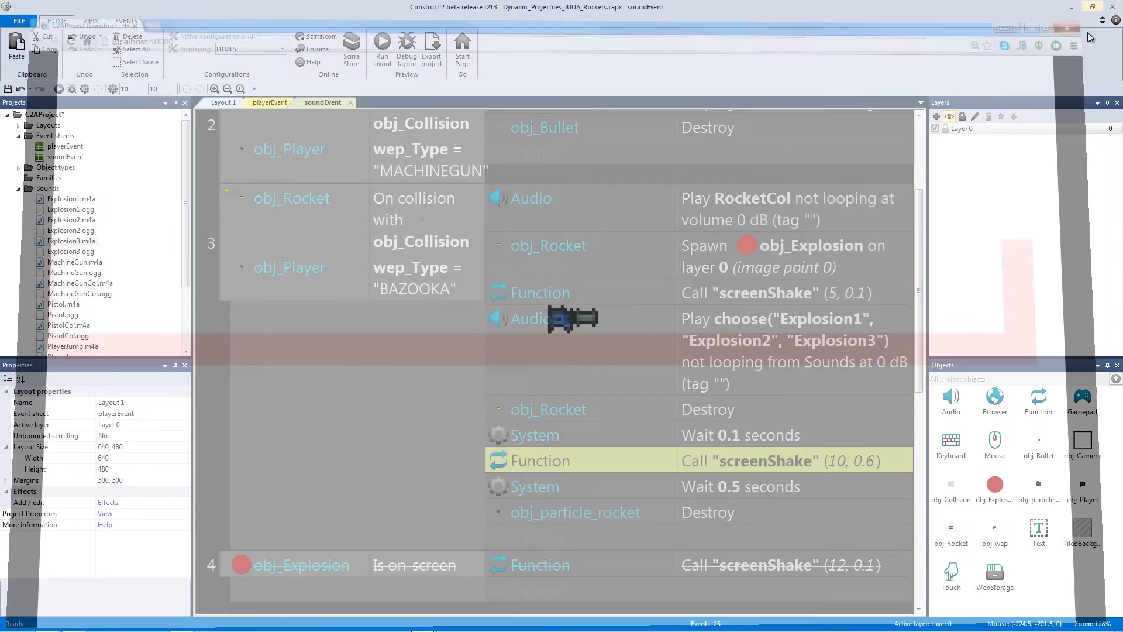
left_click(224, 386)
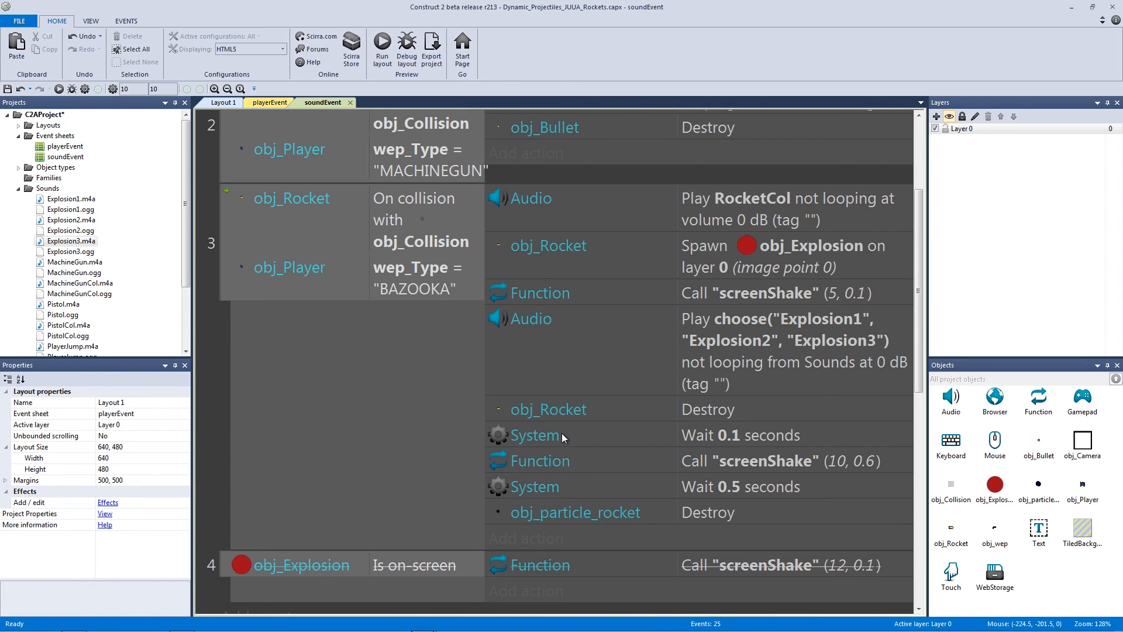
left_click(605, 442)
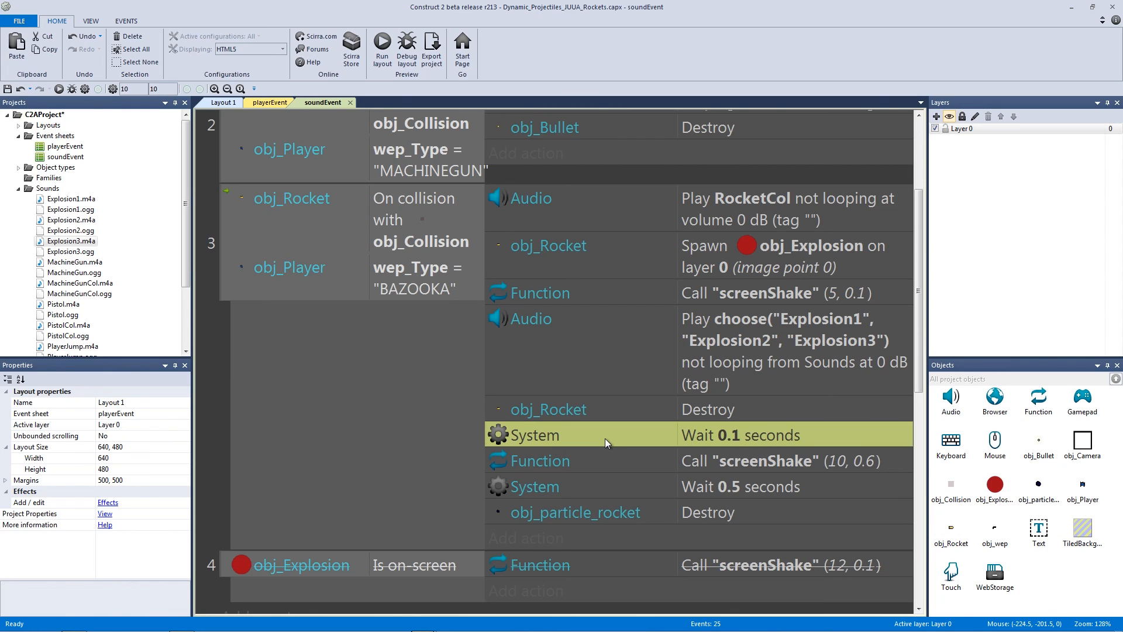
scroll(594, 473, "down", 1)
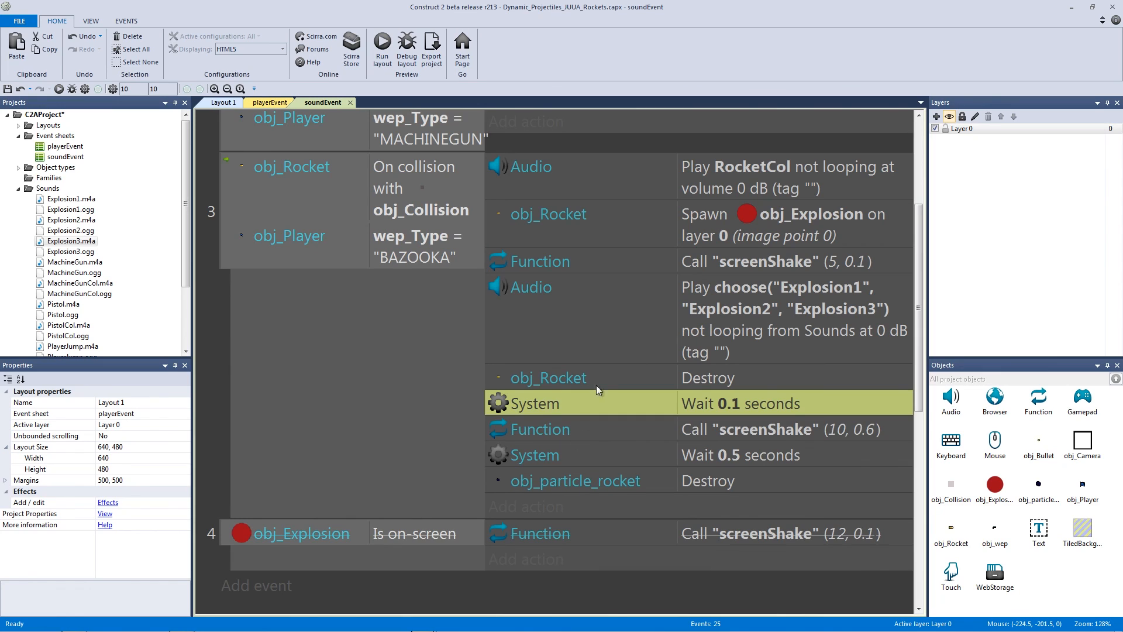
key("Delete")
left_click(750, 322)
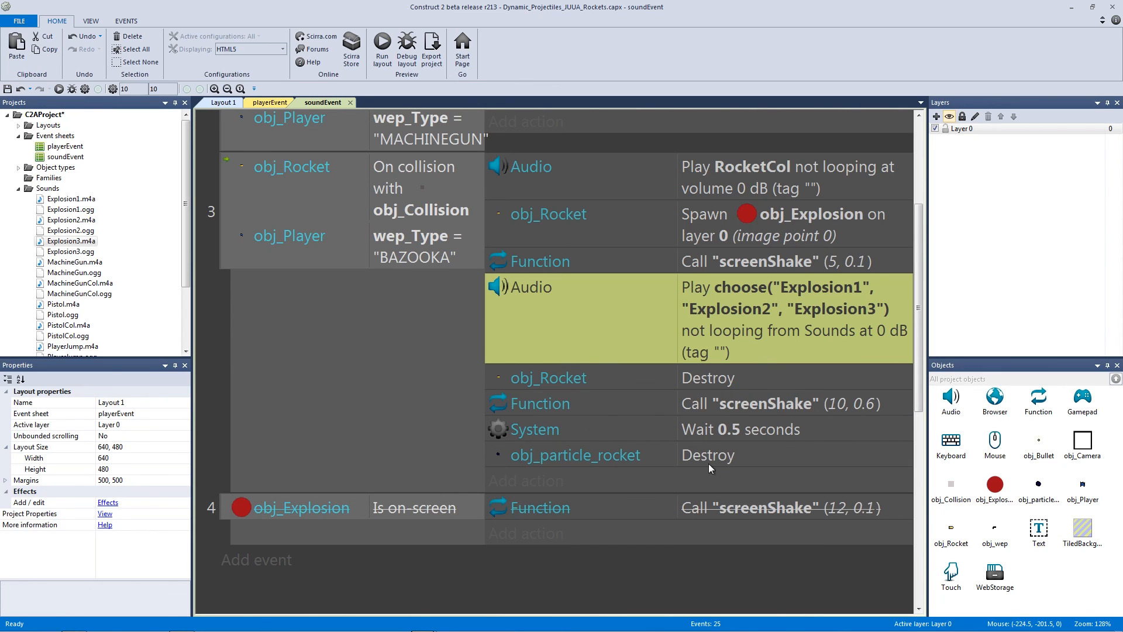
left_click(212, 444)
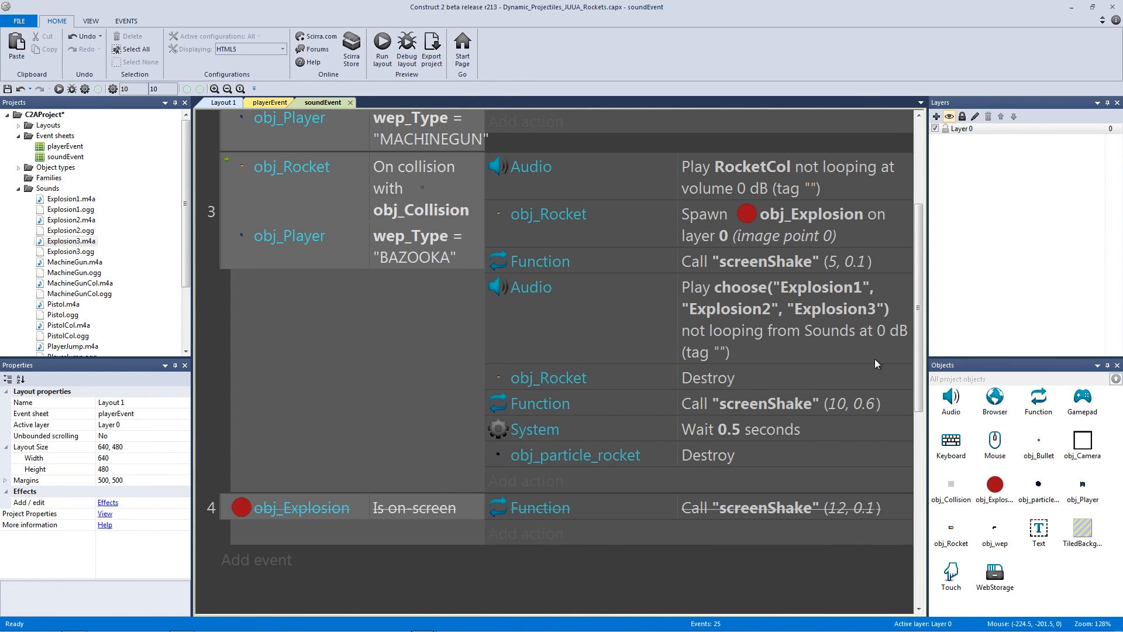
key("ctrl+z")
left_click_drag(686, 413, 630, 414)
left_click(271, 342)
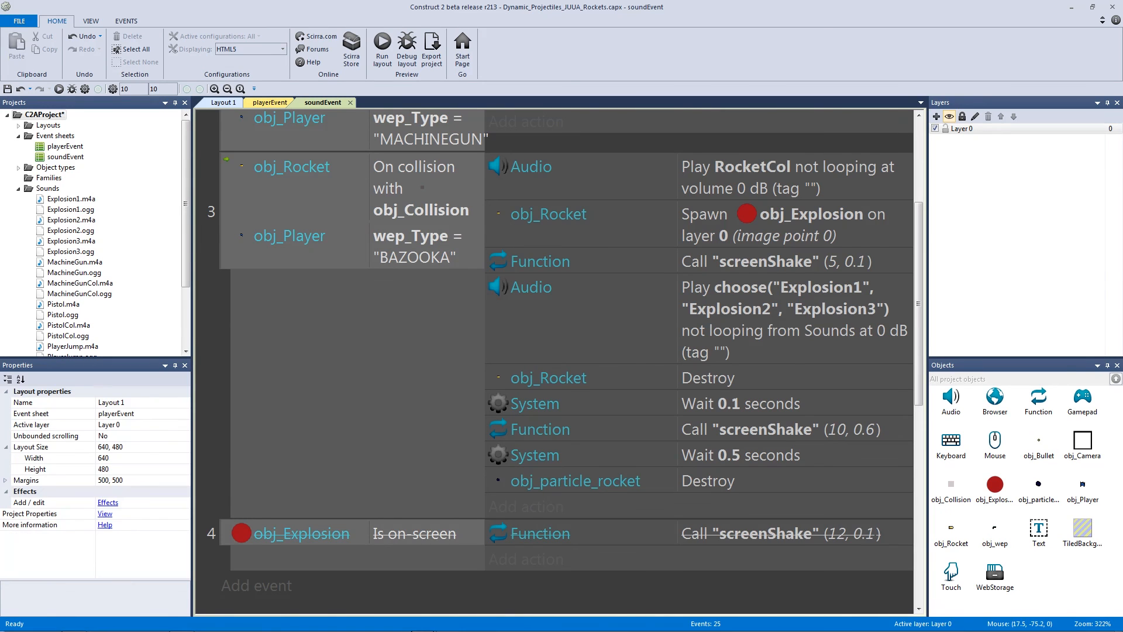
- Insert a new Sprite object into Layout 1
left_click(223, 103)
double_click(430, 212)
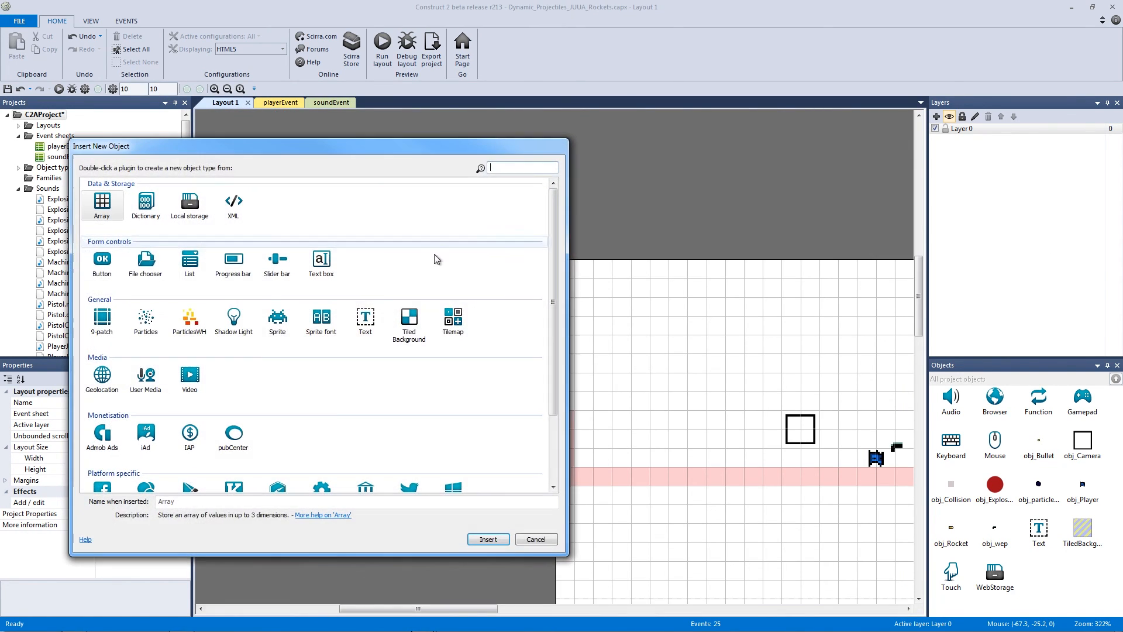
double_click(282, 319)
left_click(351, 293)
- Resize the new sprite's image canvas to 16 x 16 pixels
left_click(376, 97)
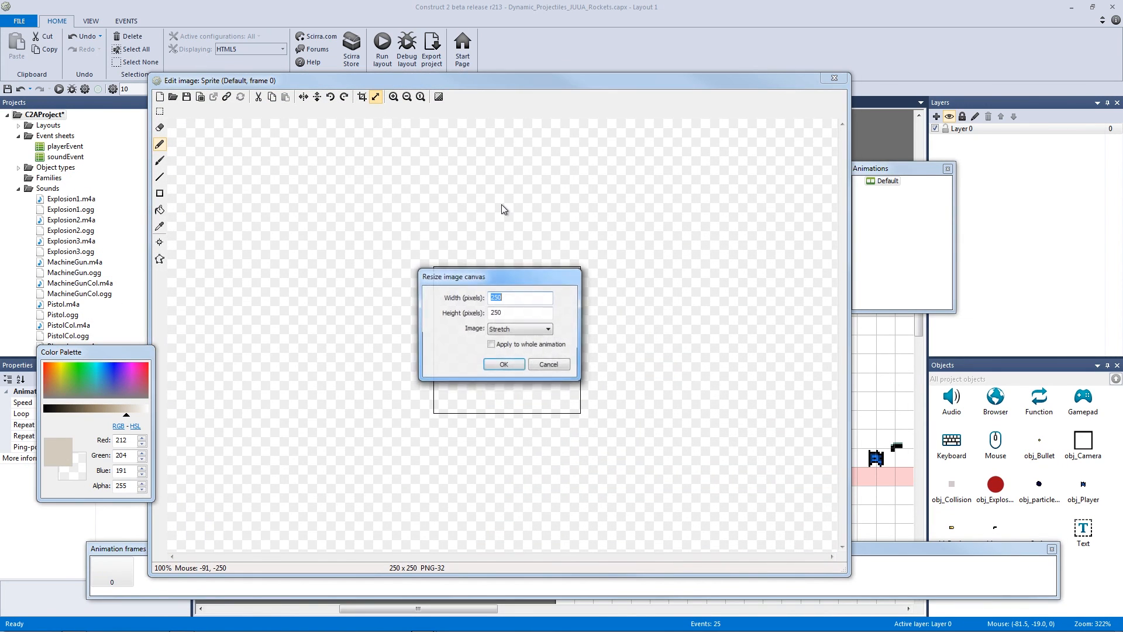
type("16")
key("Tab")
type("16")
key("Return")
- Draw a beige splash shape with the pencil, with a flat base and jagged upward spikes, in the lower half of frame 0
scroll(523, 218, "up", 6, "ctrl")
scroll(523, 218, "down", 1, "ctrl")
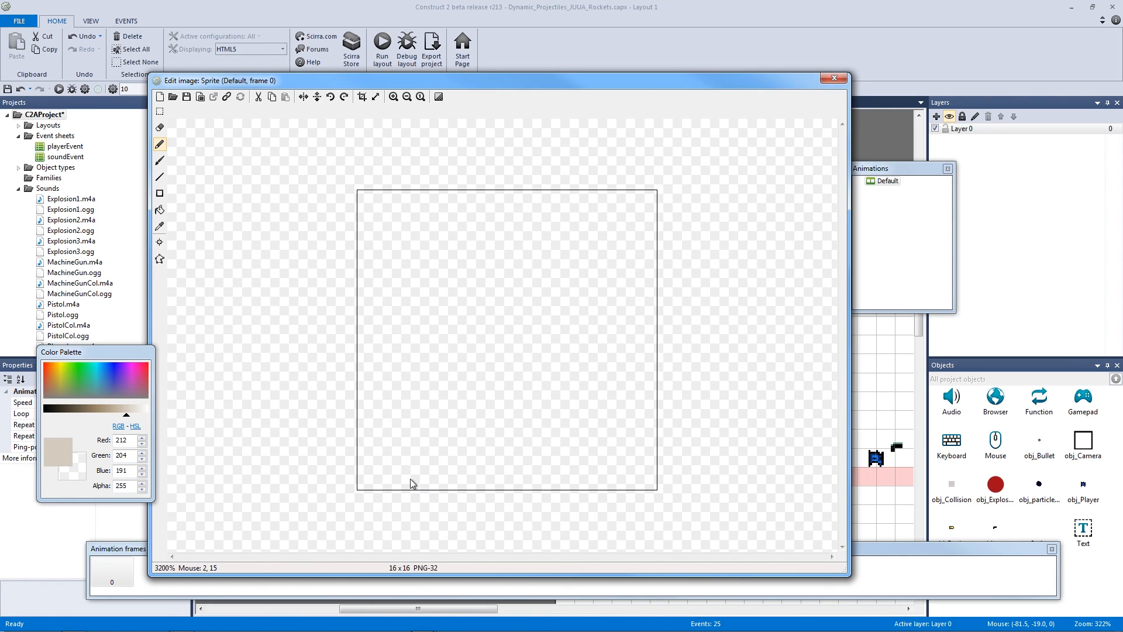
left_click_drag(406, 483, 561, 485)
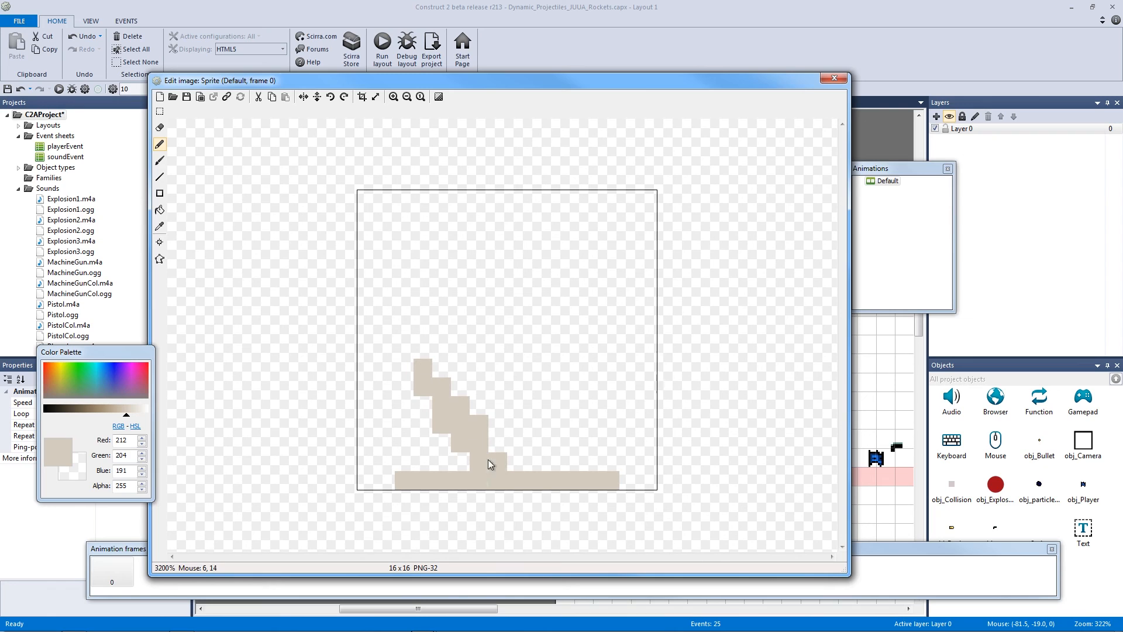
left_click_drag(507, 465, 598, 363)
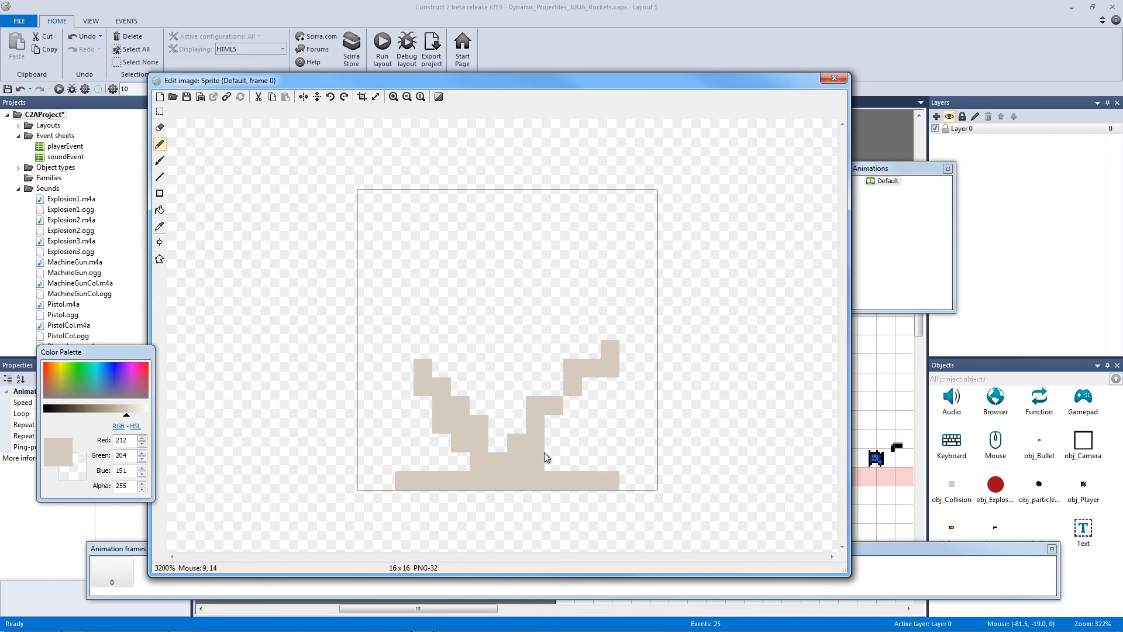
left_click_drag(544, 451, 592, 385)
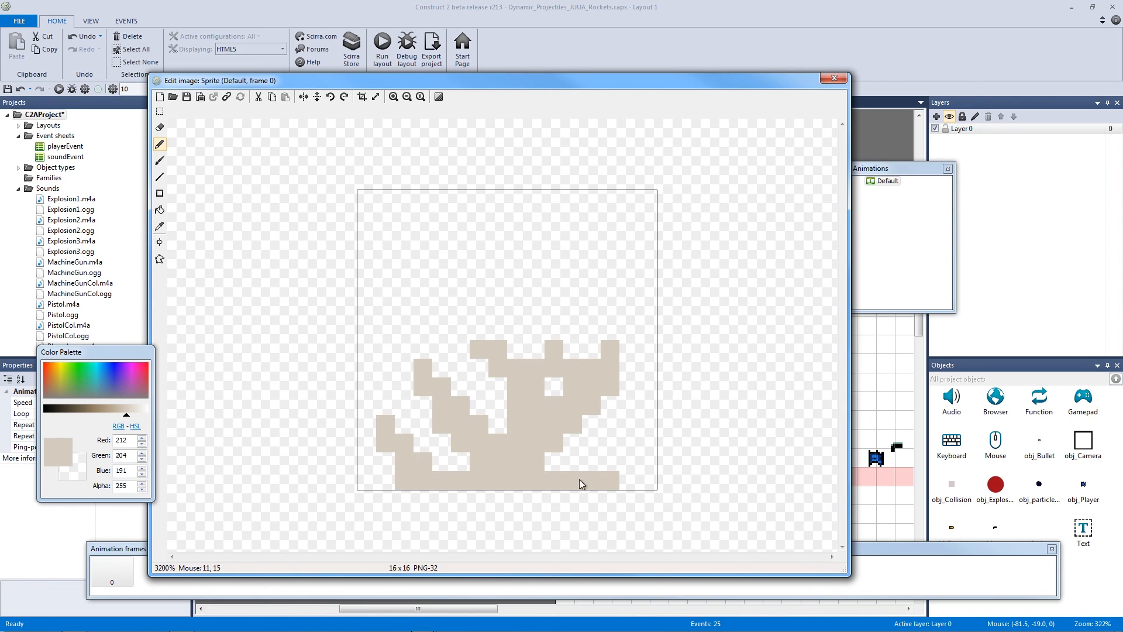
left_click_drag(577, 480, 615, 453)
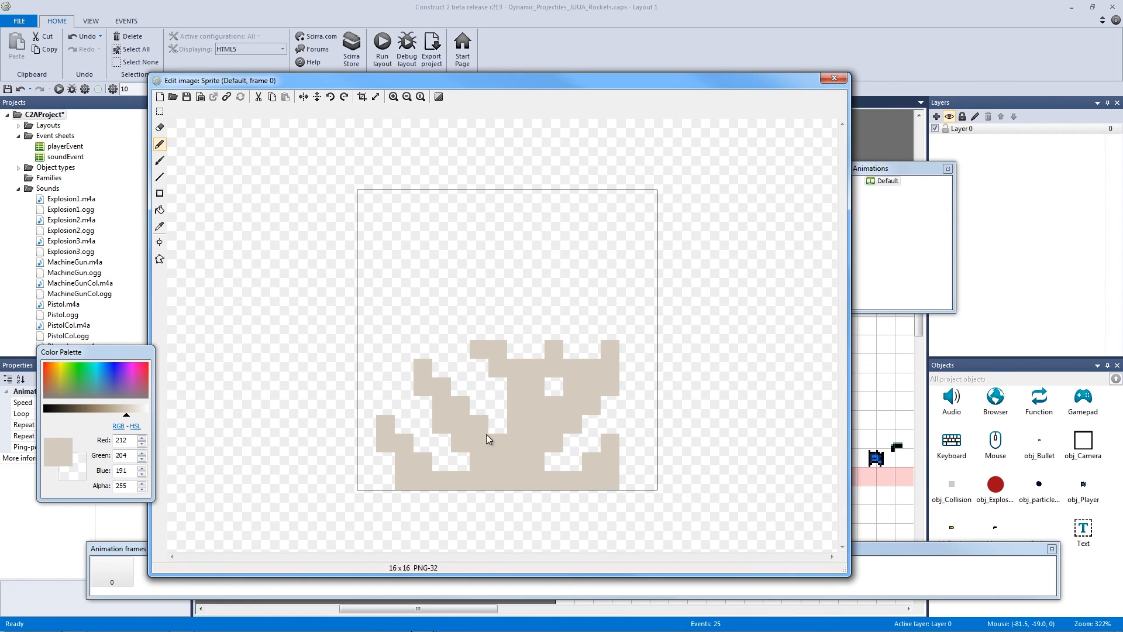
- Erase the base's end pixels and scattered inner pixels of frame 0 with the size 1 eraser to roughen the splash
left_click(160, 127)
left_click(408, 485)
left_click(612, 481)
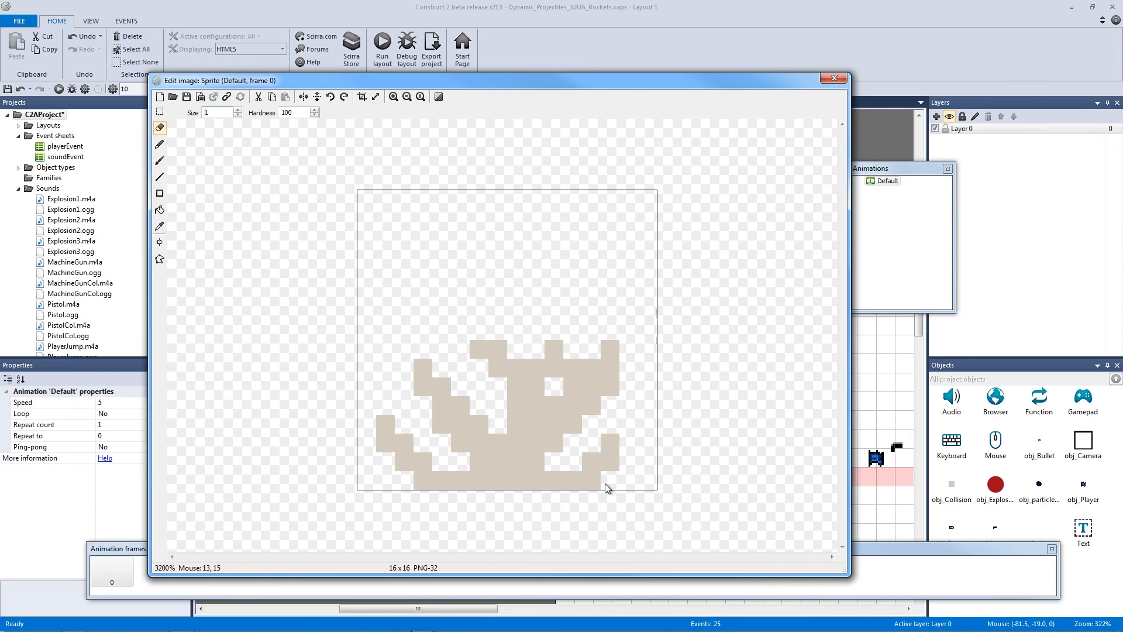
left_click(532, 462)
left_click(529, 435)
left_click(433, 394)
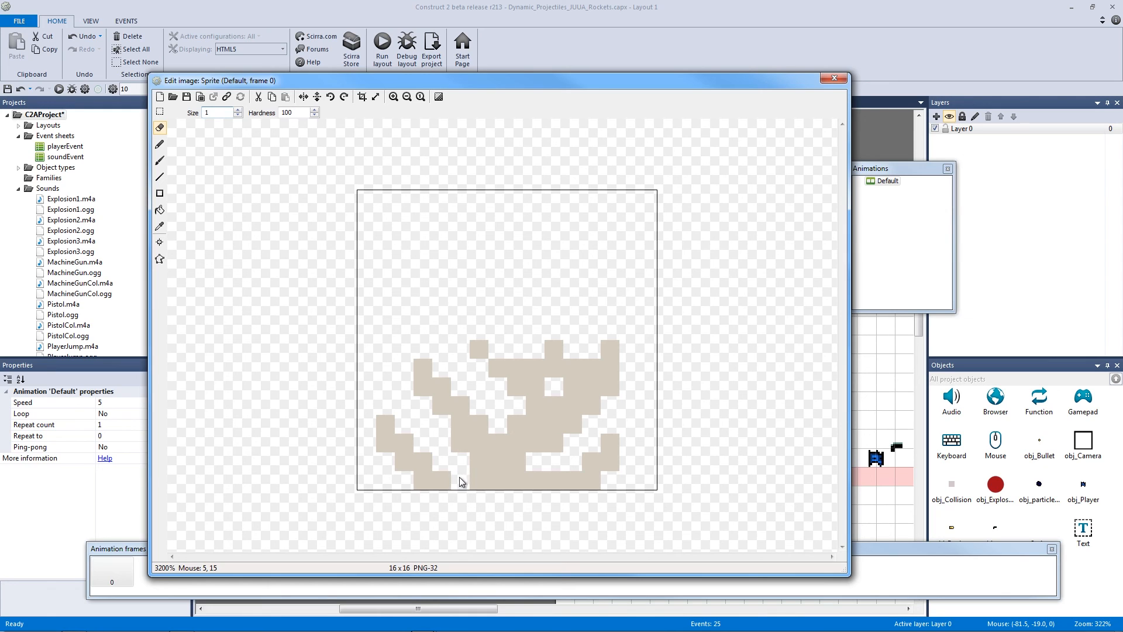
left_click(540, 427)
left_click(517, 371)
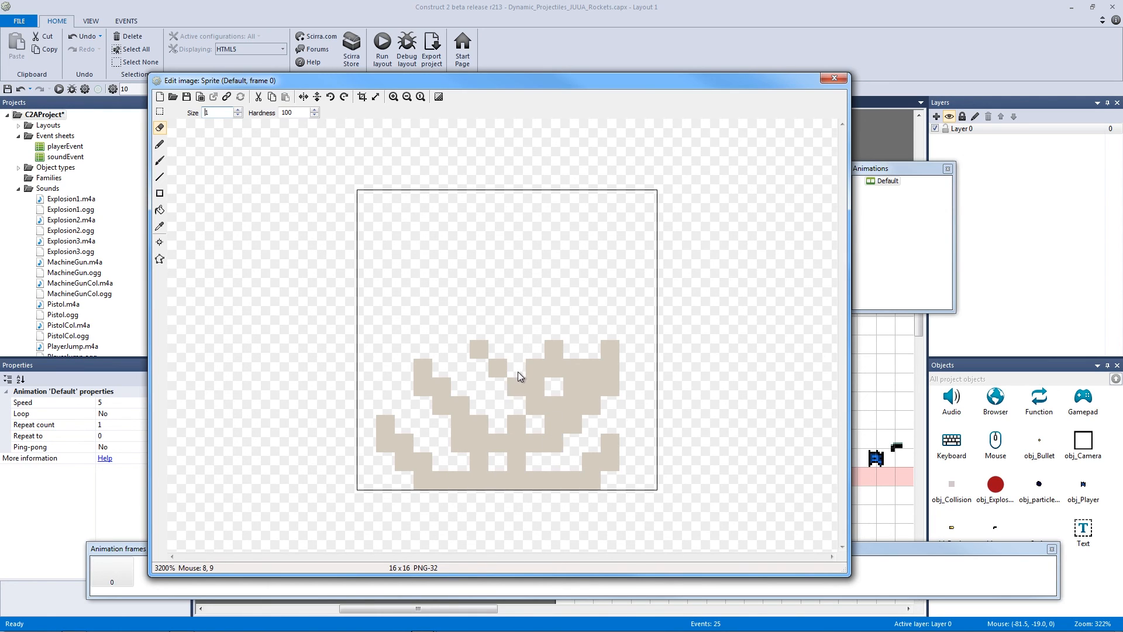
left_click(591, 369)
left_click(433, 382)
- Duplicate the last frame as frame 1 and erase its spike tips, outer pixels and parts of the base
left_click(284, 580)
right_click(214, 572)
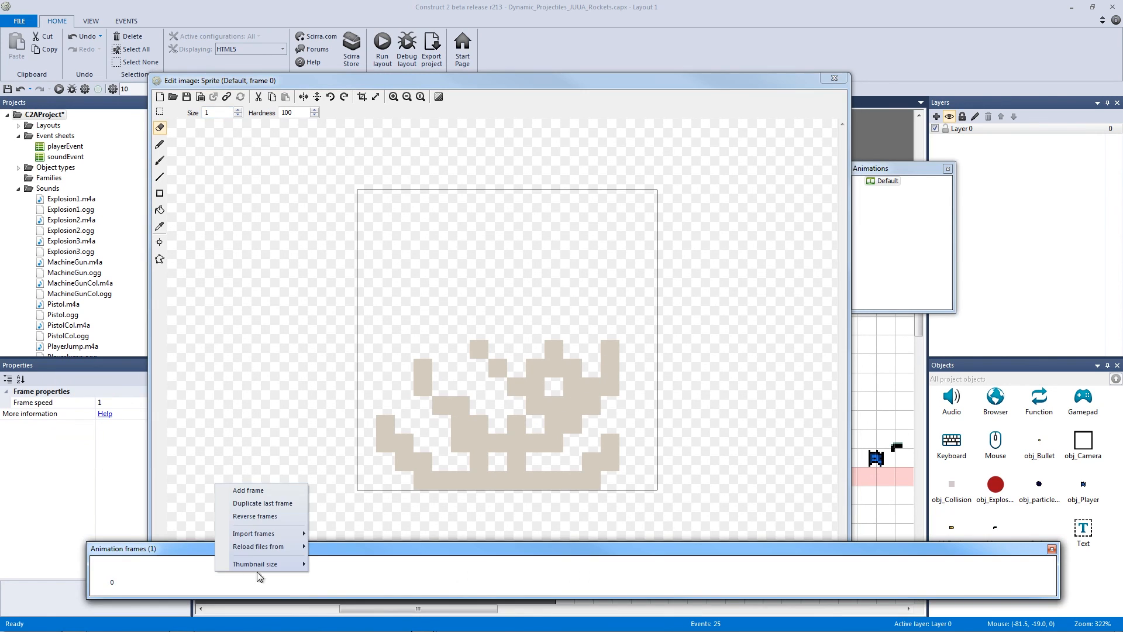
left_click(282, 503)
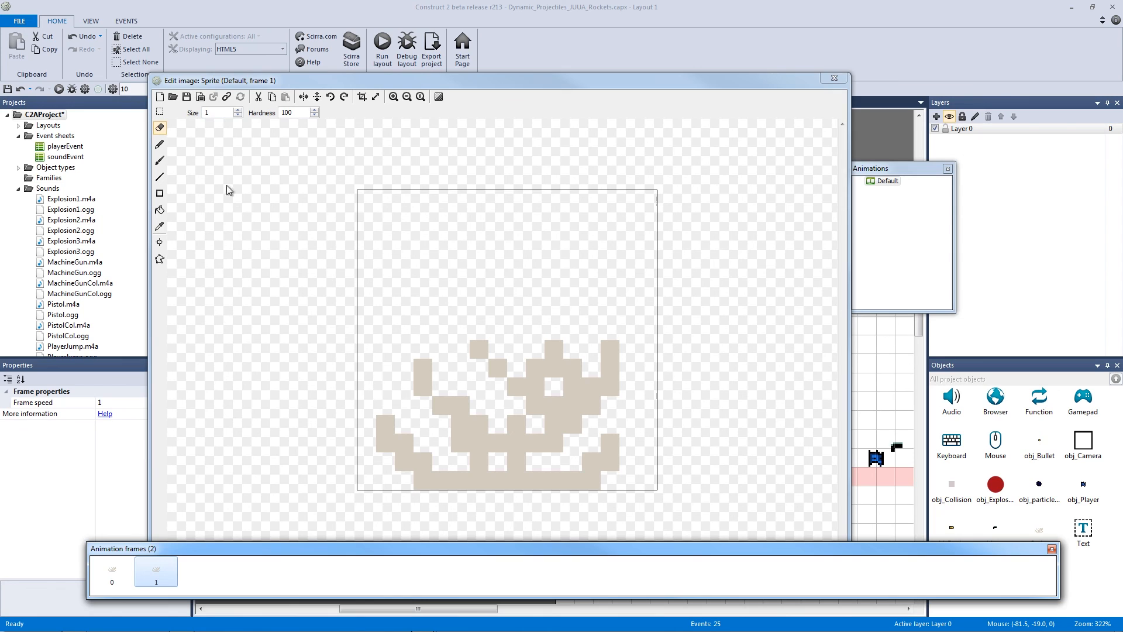
left_click(380, 422)
left_click(394, 442)
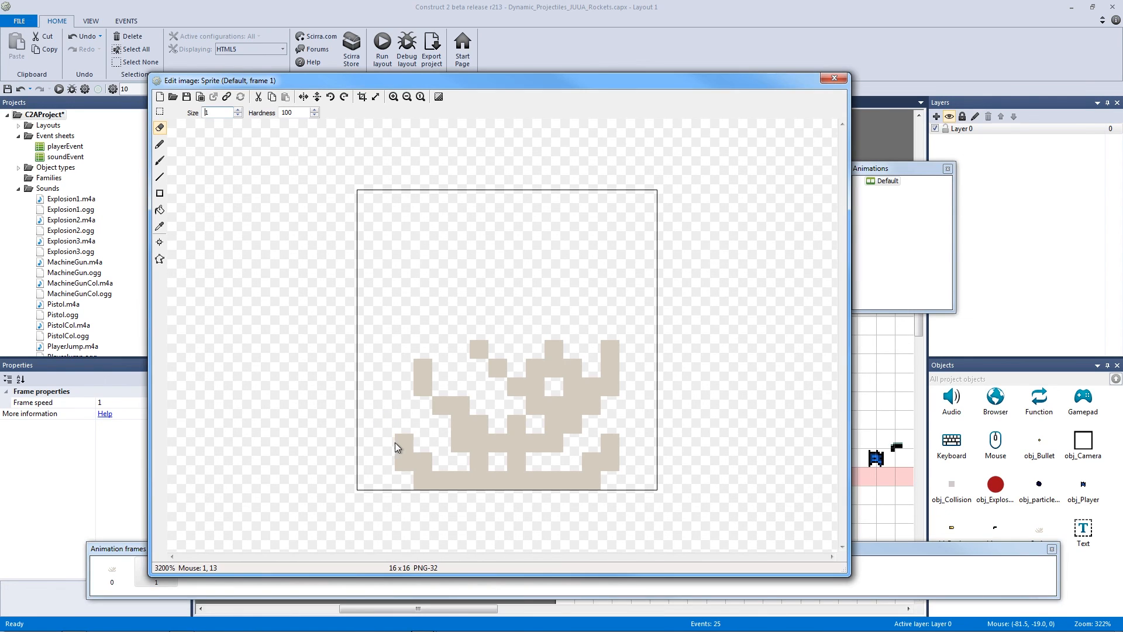
left_click(559, 353)
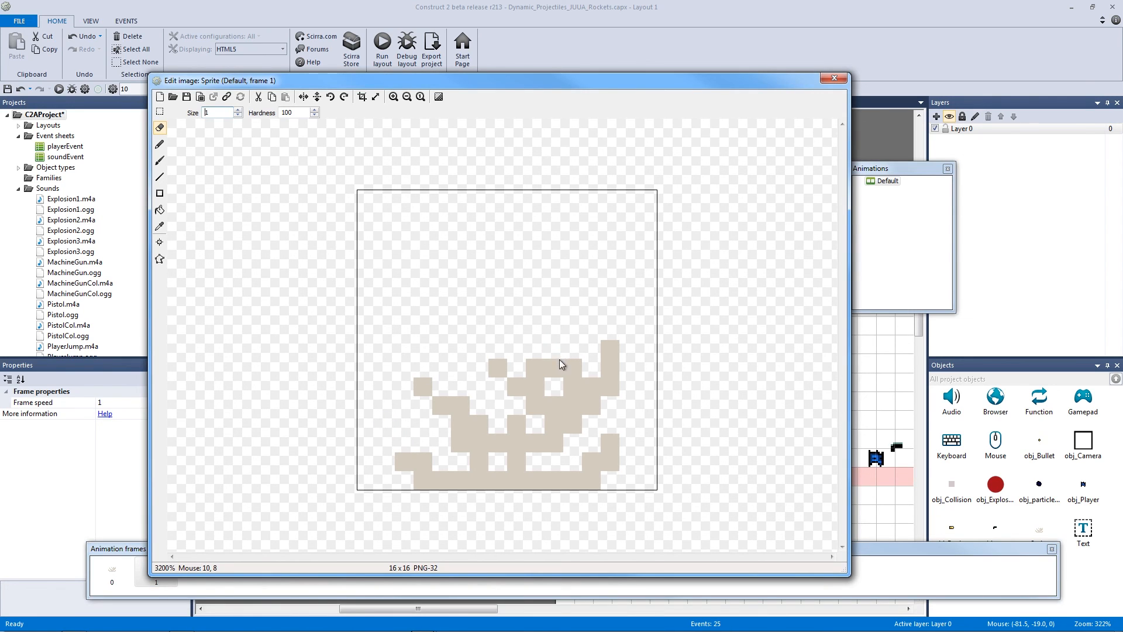
mouse_move(571, 378)
left_mouse_down()
mouse_move(603, 356)
mouse_move(613, 447)
left_mouse_up()
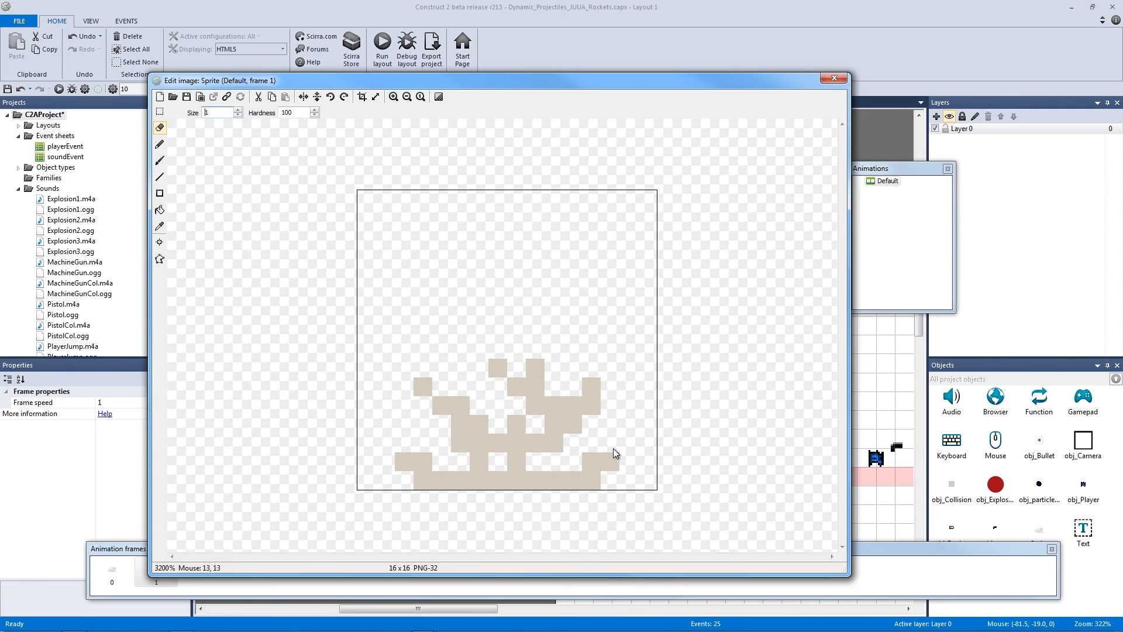
left_click(535, 481)
left_click(503, 481)
left_click(456, 483)
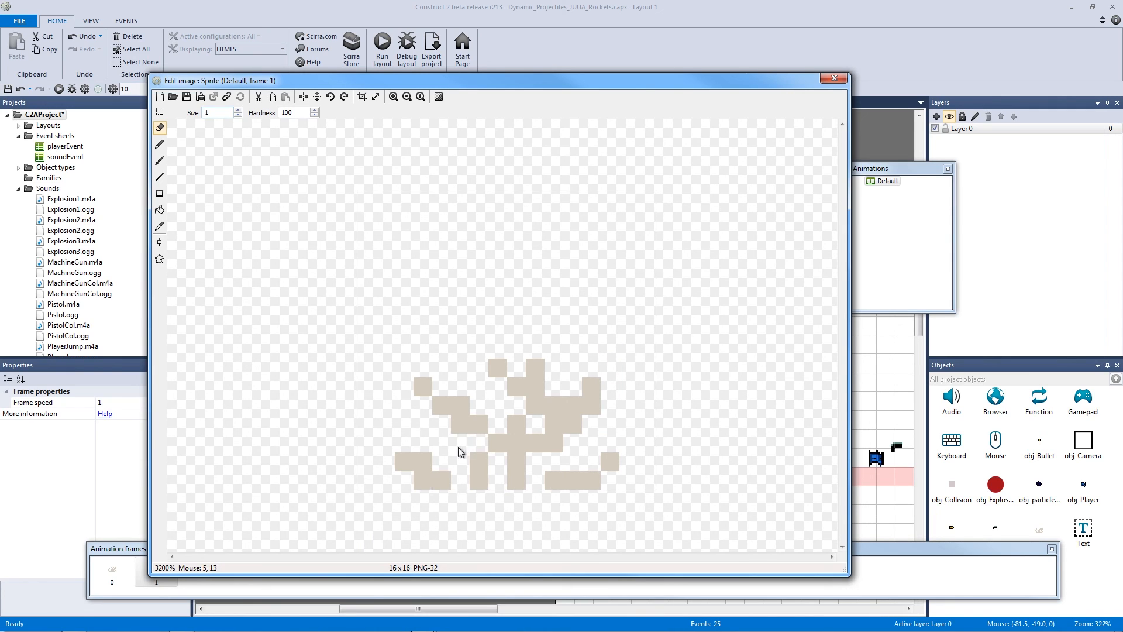
- Duplicate the last frame as frame 2 and erase more pixels so the splash breaks into scattered fragments
right_click(236, 584)
left_click(283, 514)
left_click(408, 468)
left_click(419, 478)
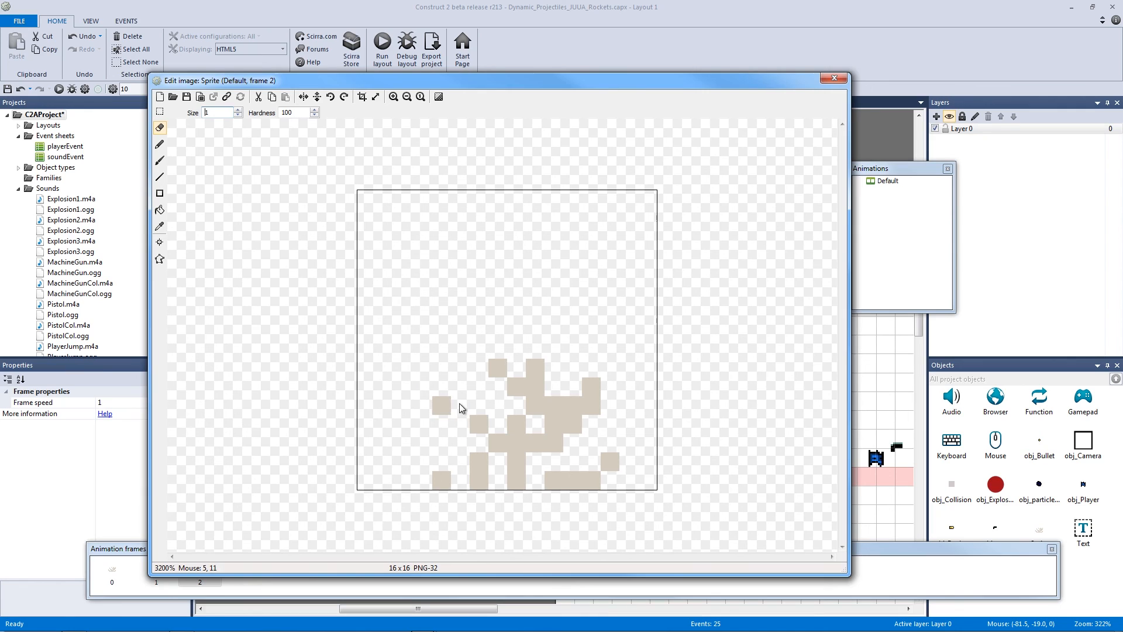
left_click(530, 383)
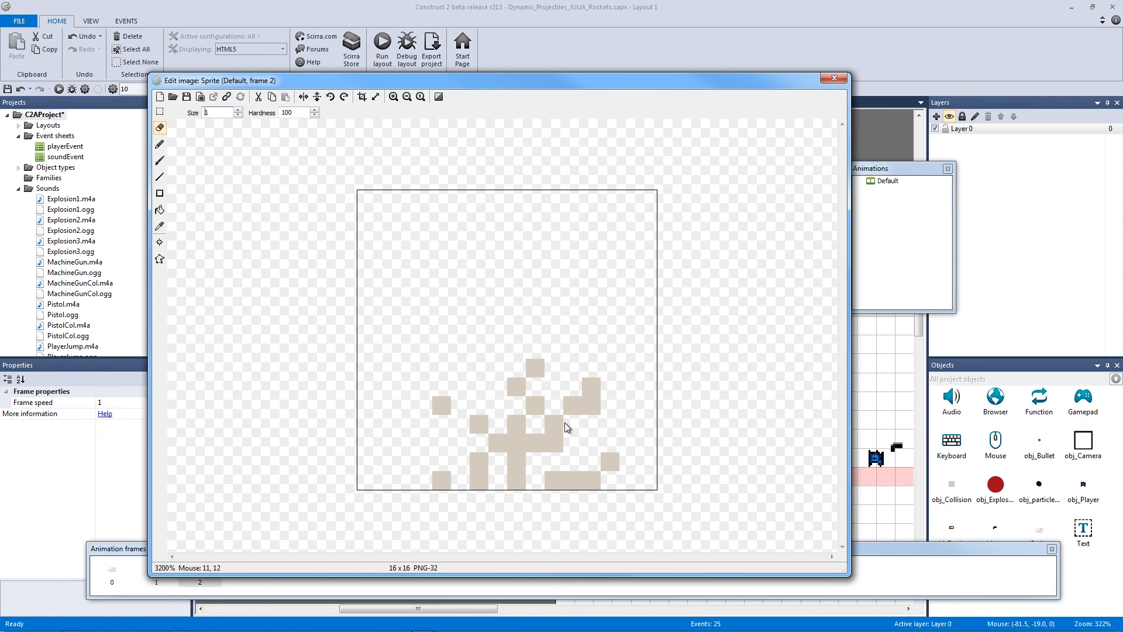
left_click(576, 480)
left_click(528, 447)
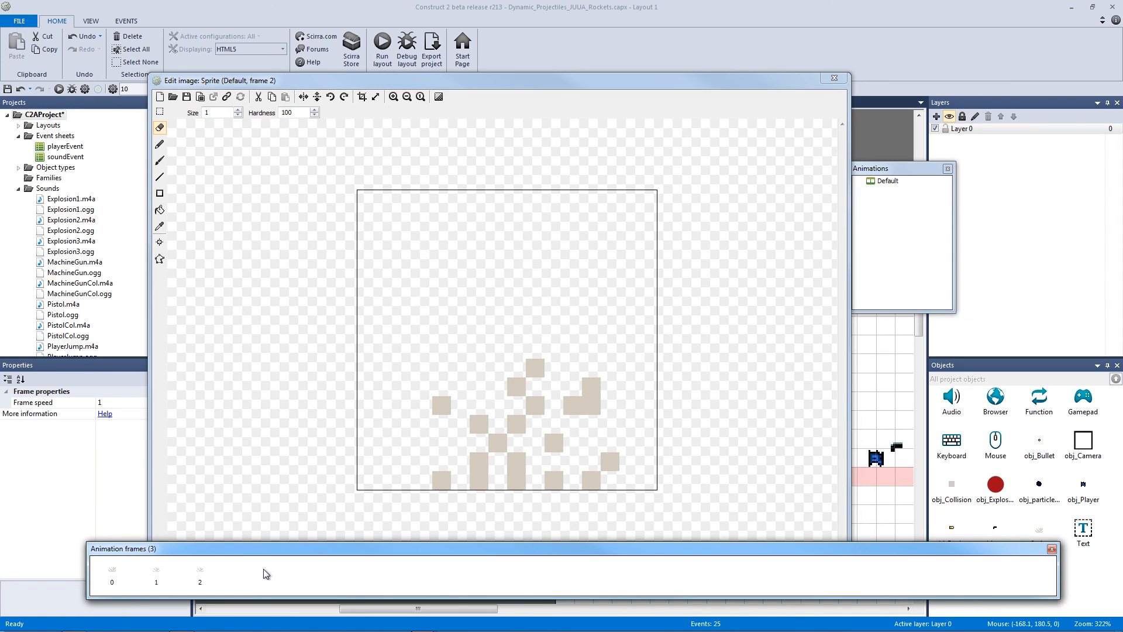
left_click(480, 473)
- Duplicate the last frame as frame 3 and erase most of its fragments, keeping five single pixels
right_click(252, 578)
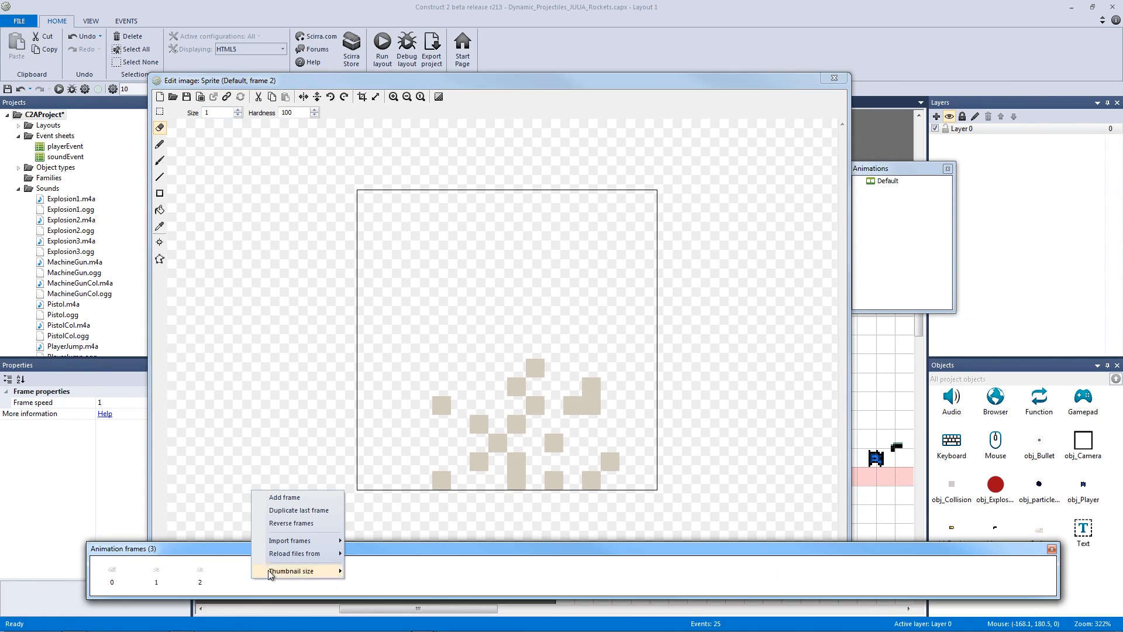
left_click(296, 513)
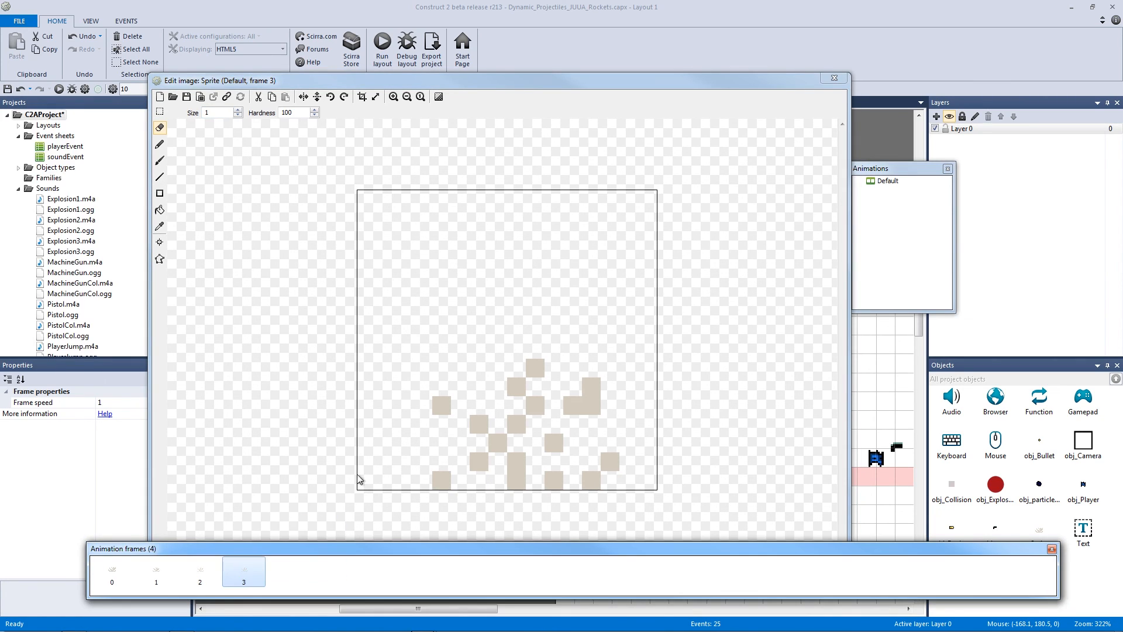
left_click_drag(438, 413, 472, 420)
left_click(534, 367)
left_click(518, 386)
left_click(532, 404)
left_click(514, 424)
left_click(552, 440)
left_click(520, 476)
left_click(448, 485)
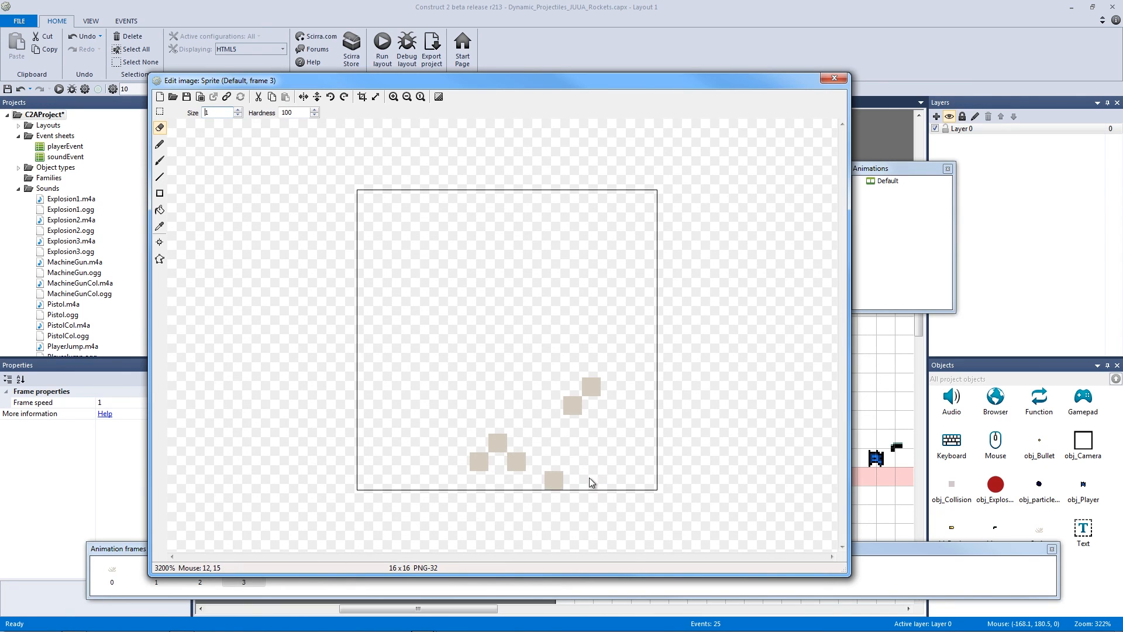
left_click(591, 387)
- Duplicate the last frame as frame 4 and erase pixels until two remain
right_click(301, 575)
left_click(346, 507)
left_click(486, 457)
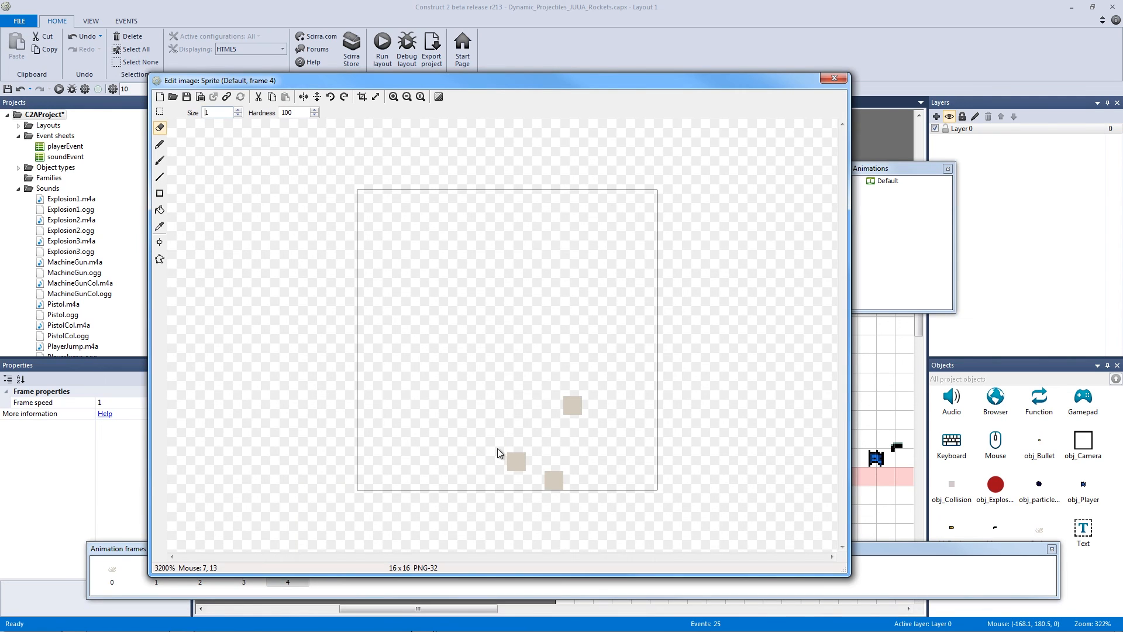
left_click(572, 404)
- Duplicate the last frame as frame 5 and erase its two remaining pixels to leave it empty
left_click(383, 575)
right_click(336, 574)
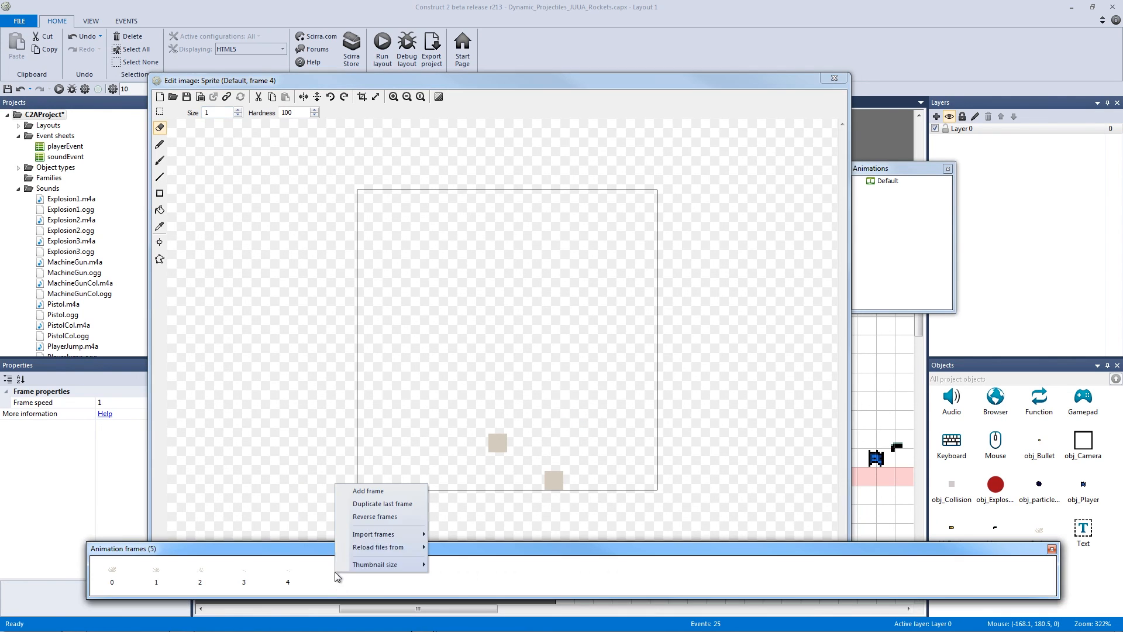
left_click(378, 502)
left_click(496, 445)
left_click(554, 478)
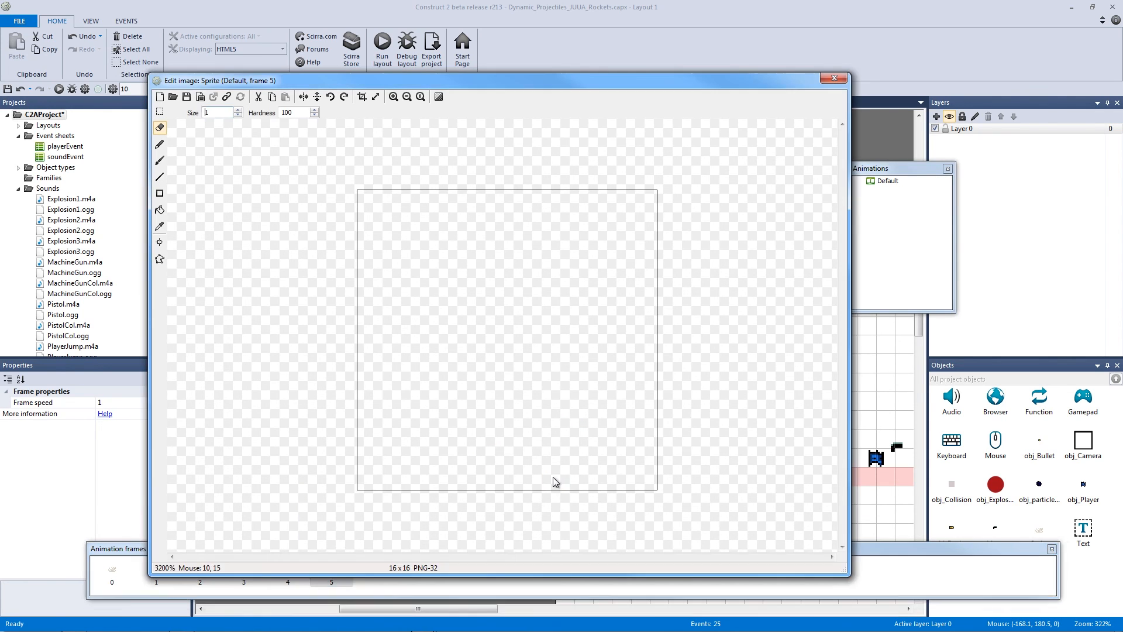
- Set the Origin image point to the bottom of the canvas, apply it to the whole animation and check it on earlier frames
left_click(159, 243)
right_click(890, 301)
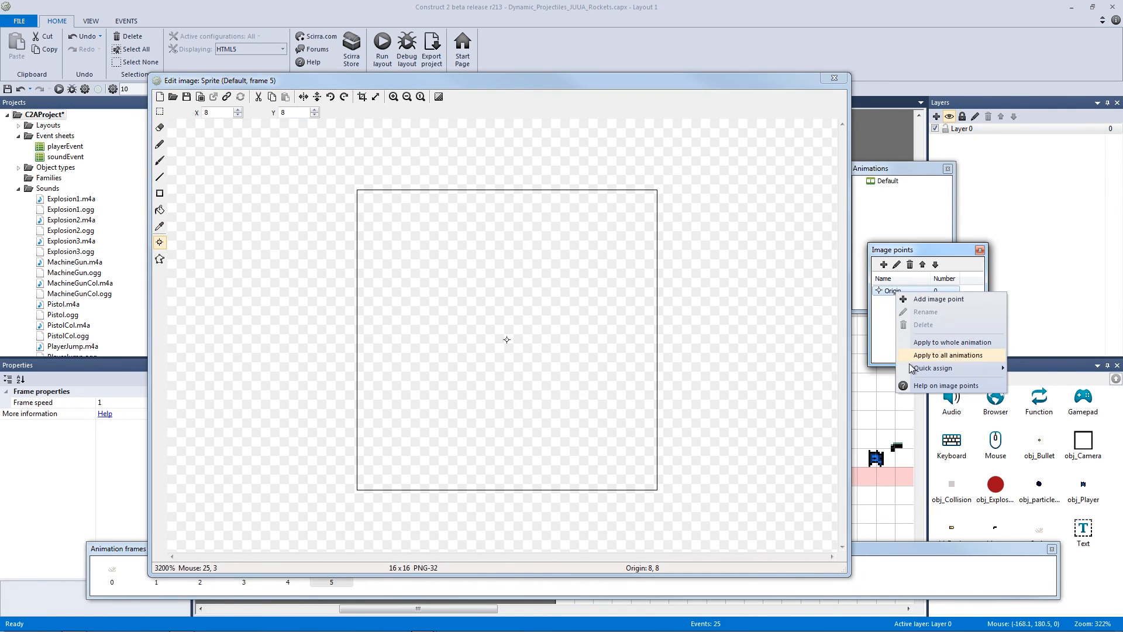
mouse_move(914, 368)
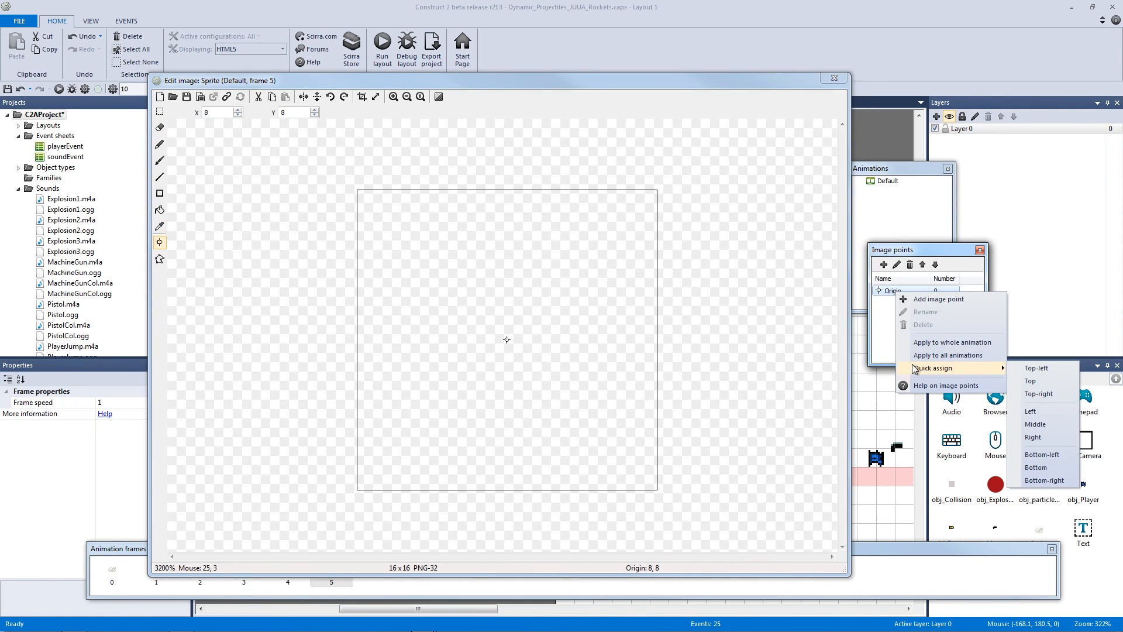
left_click(1062, 466)
right_click(917, 292)
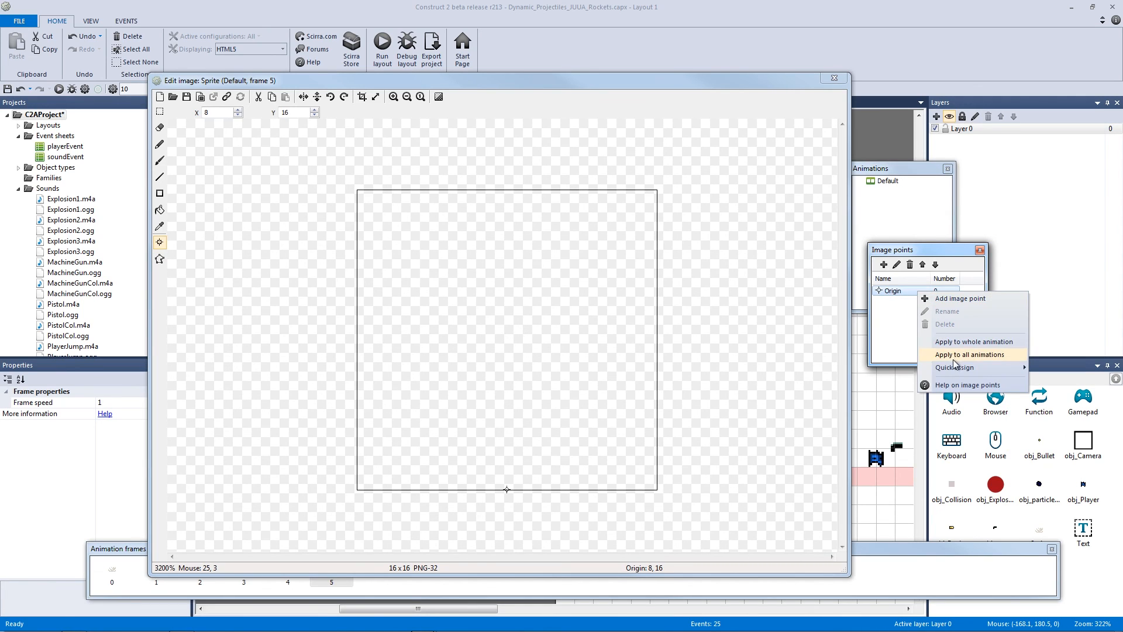
left_click(961, 343)
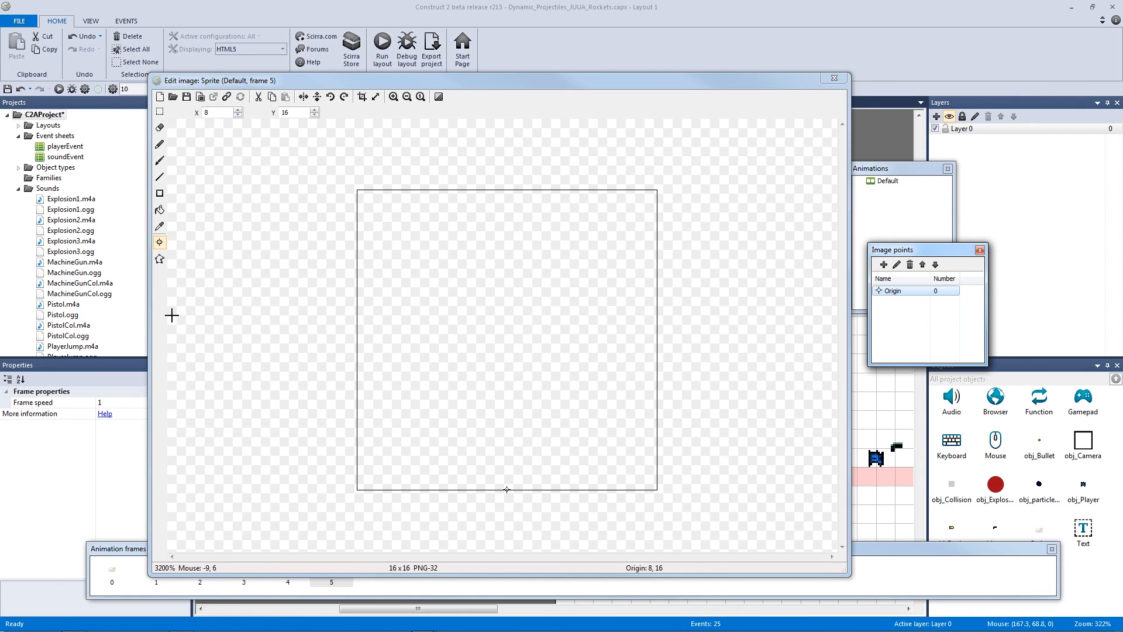
left_click(288, 579)
left_click(244, 575)
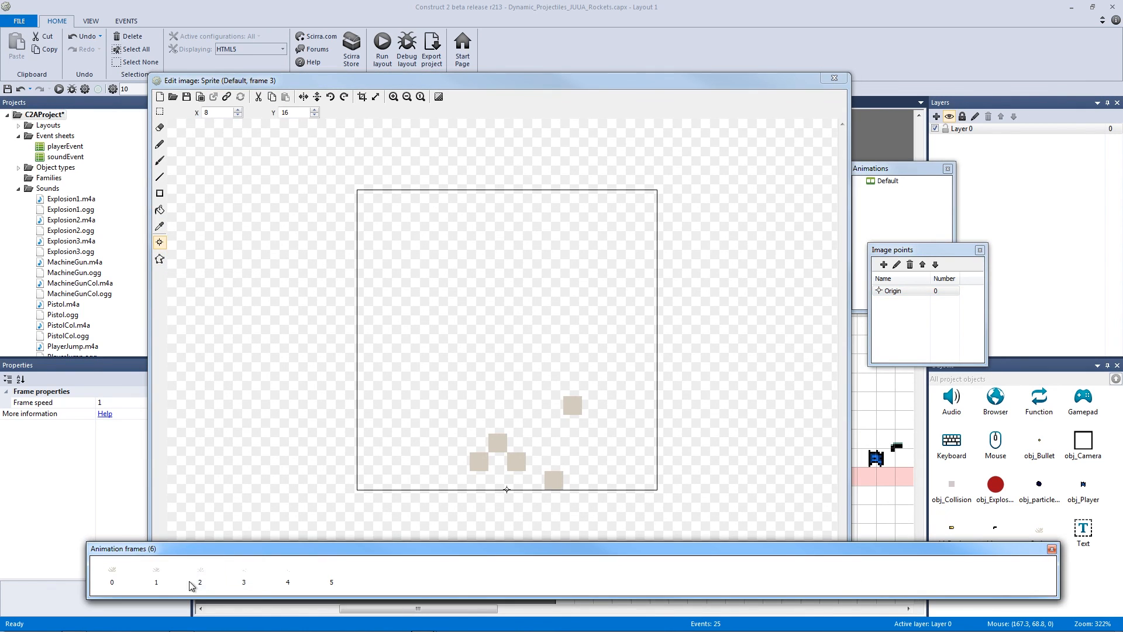
- Review the sprite's animation frames from 0 to 5 and close the image editor
left_click(185, 574)
left_click(157, 573)
left_click(112, 573)
left_click(156, 573)
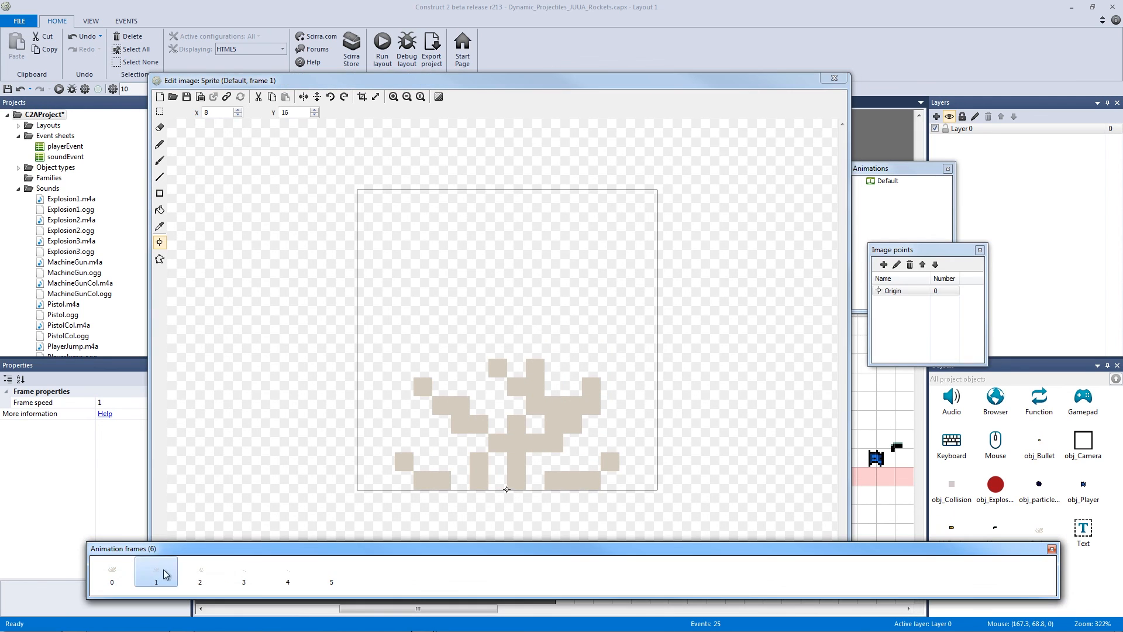
left_click(202, 570)
left_click(244, 570)
left_click(287, 570)
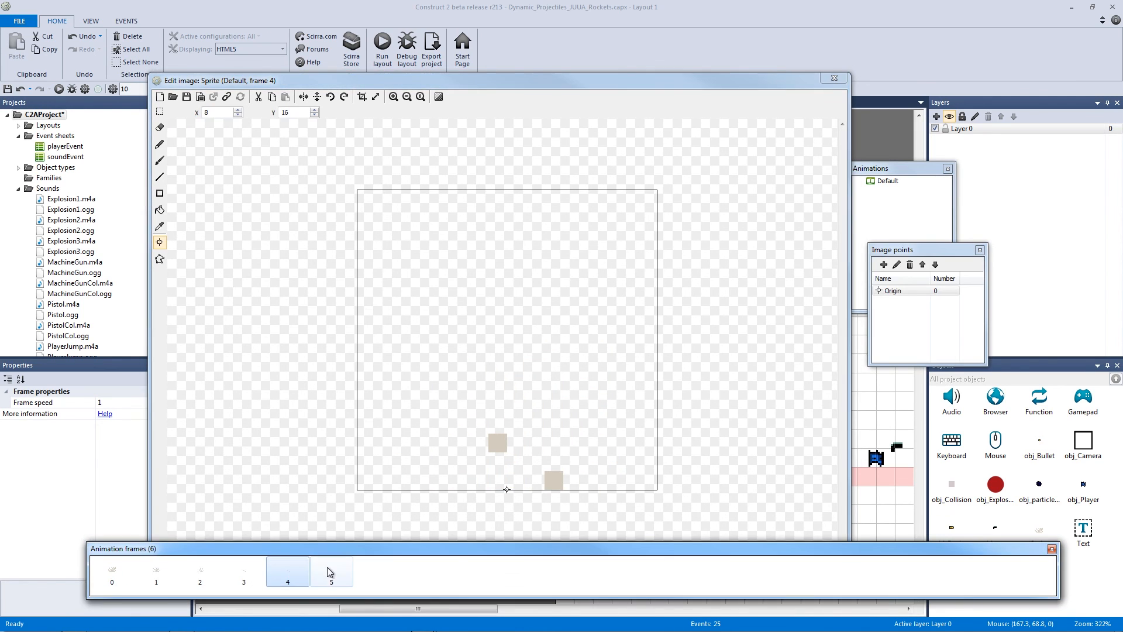
left_click(329, 569)
left_click(840, 95)
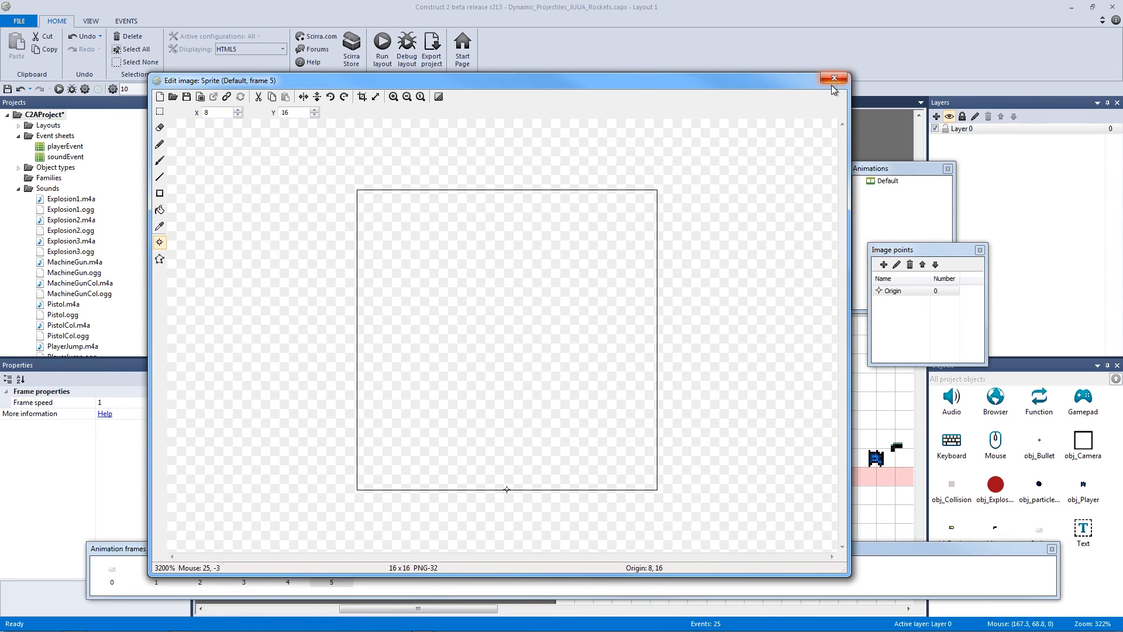
left_click(821, 79)
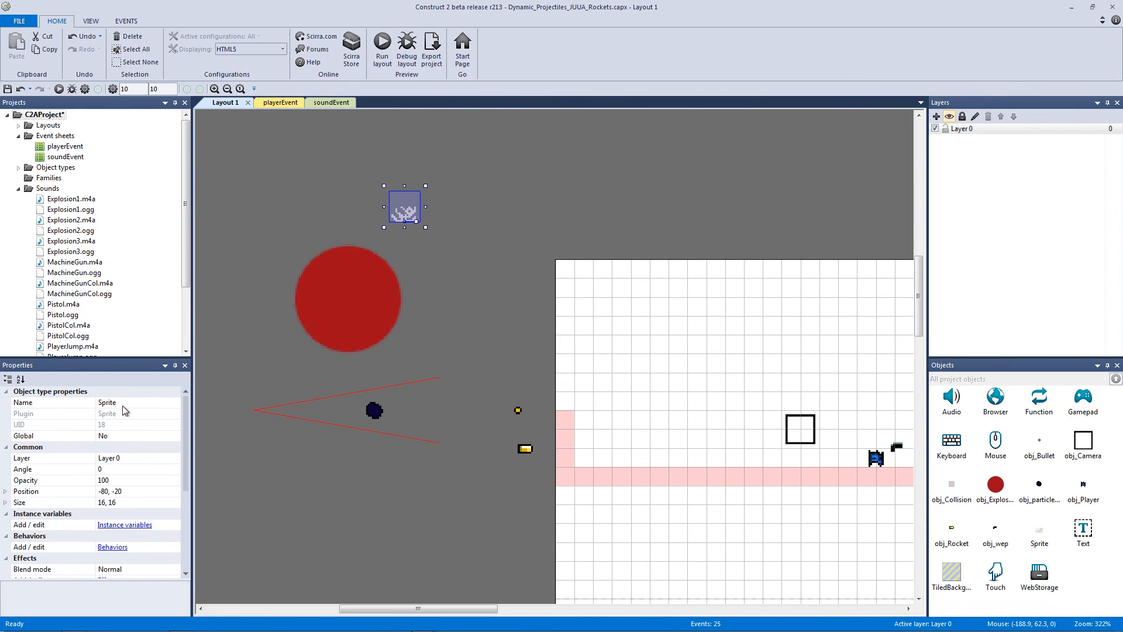
- Rename the new splash sprite as obj_Dust
left_click(135, 404)
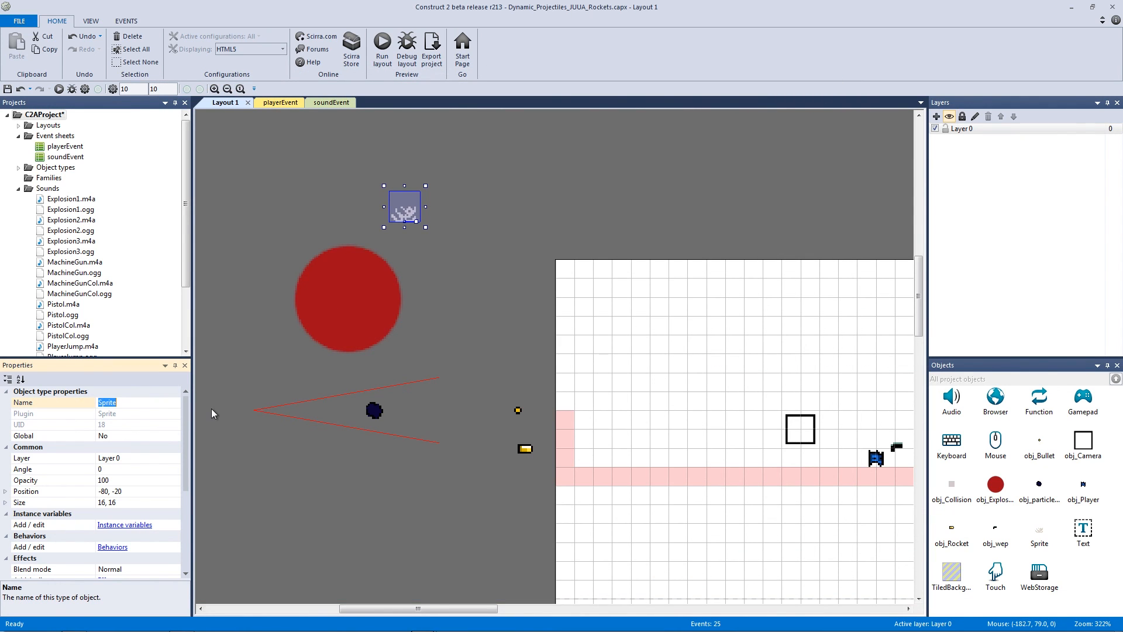
type("obj_Dust")
key("Return")
- Add the Fade behavior to obj_Dust and deselect the sprite in the layout
scroll(186, 433, "down", 2)
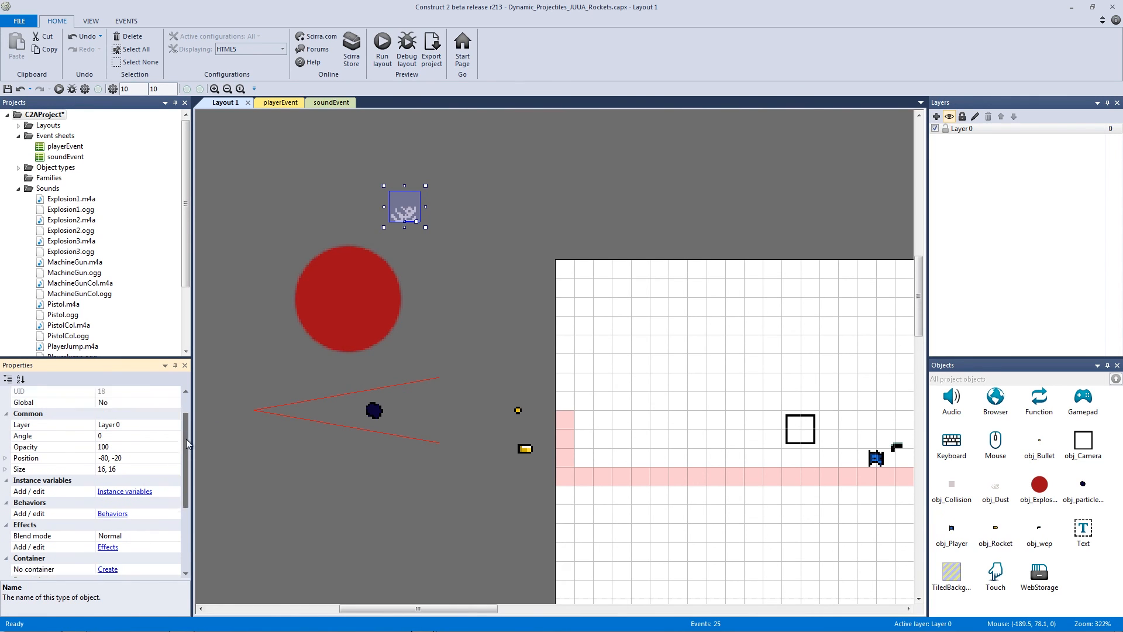
left_click(116, 492)
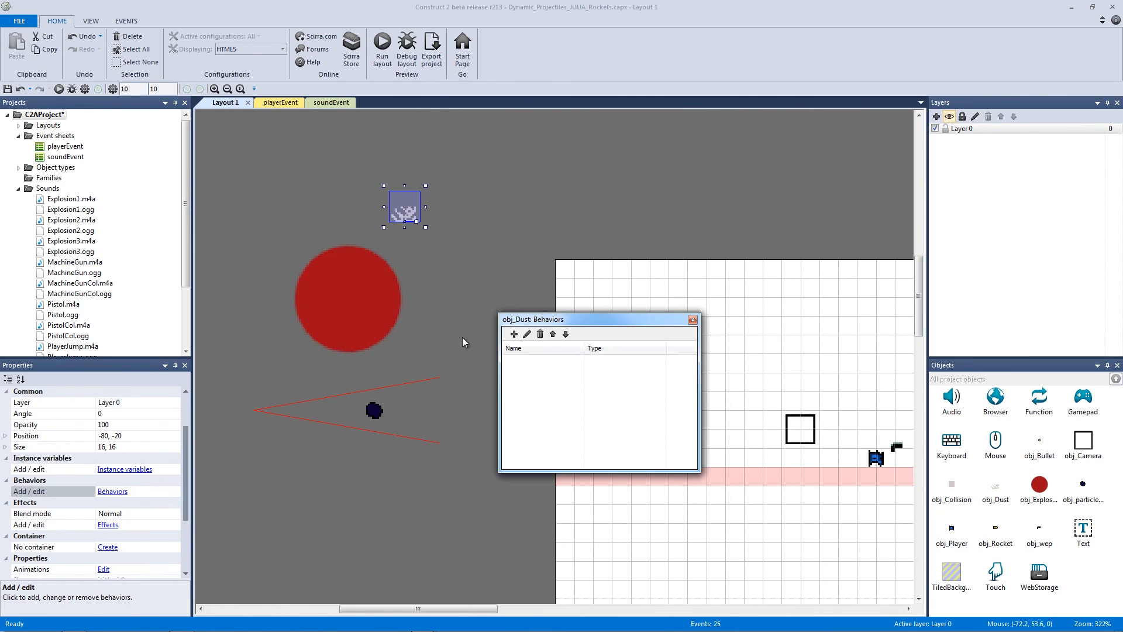
left_click(519, 335)
double_click(585, 315)
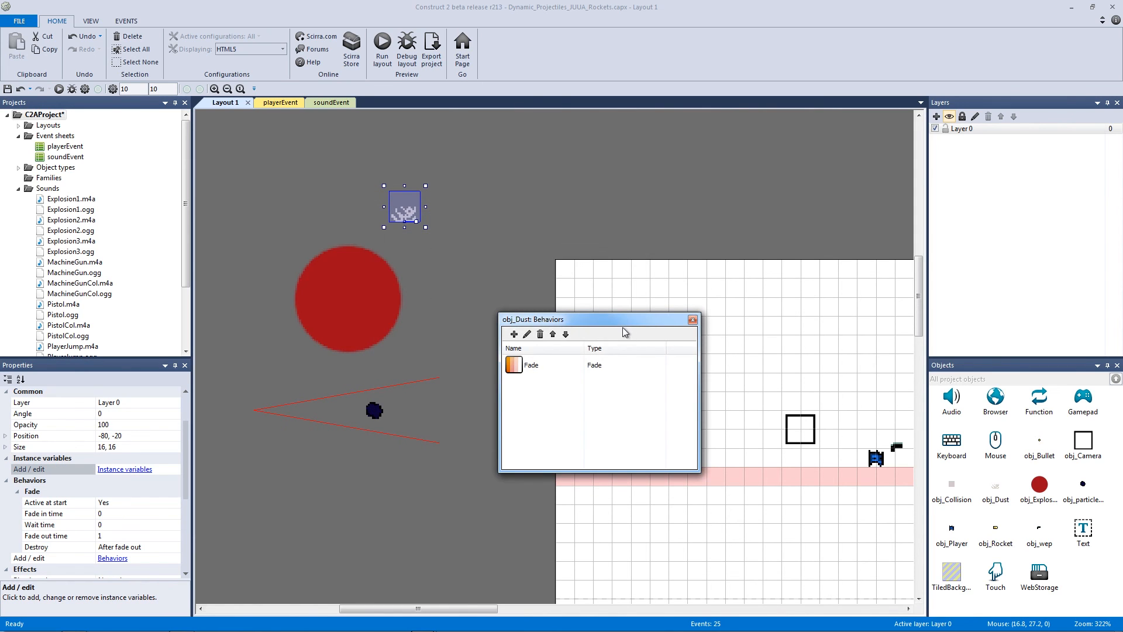
left_click(693, 320)
left_click(645, 223)
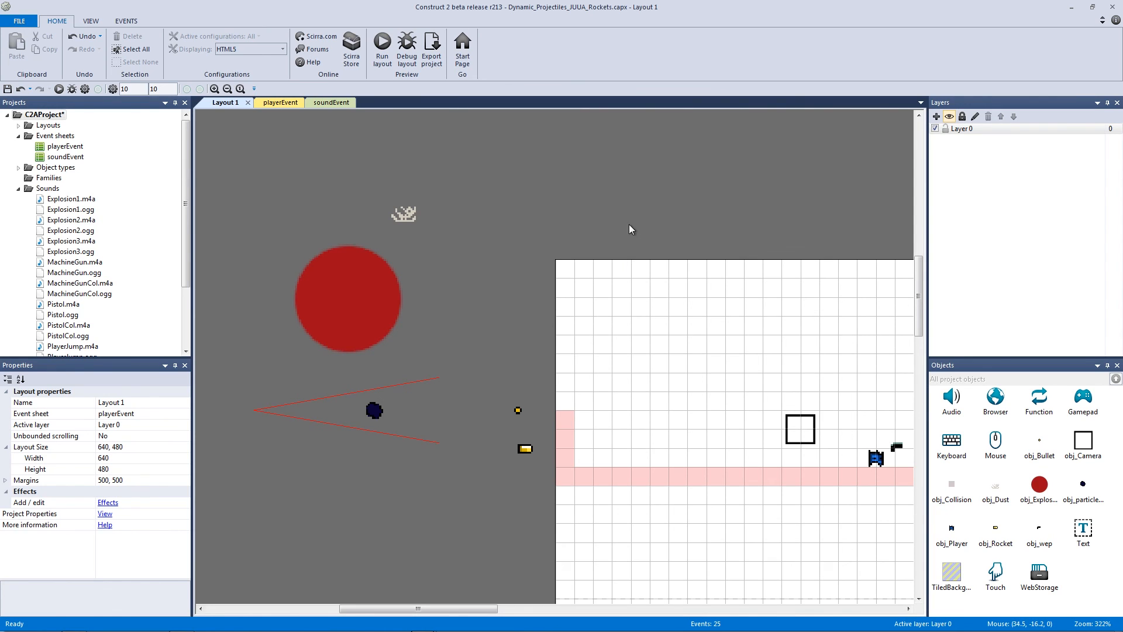
scroll(608, 231, "down", 1)
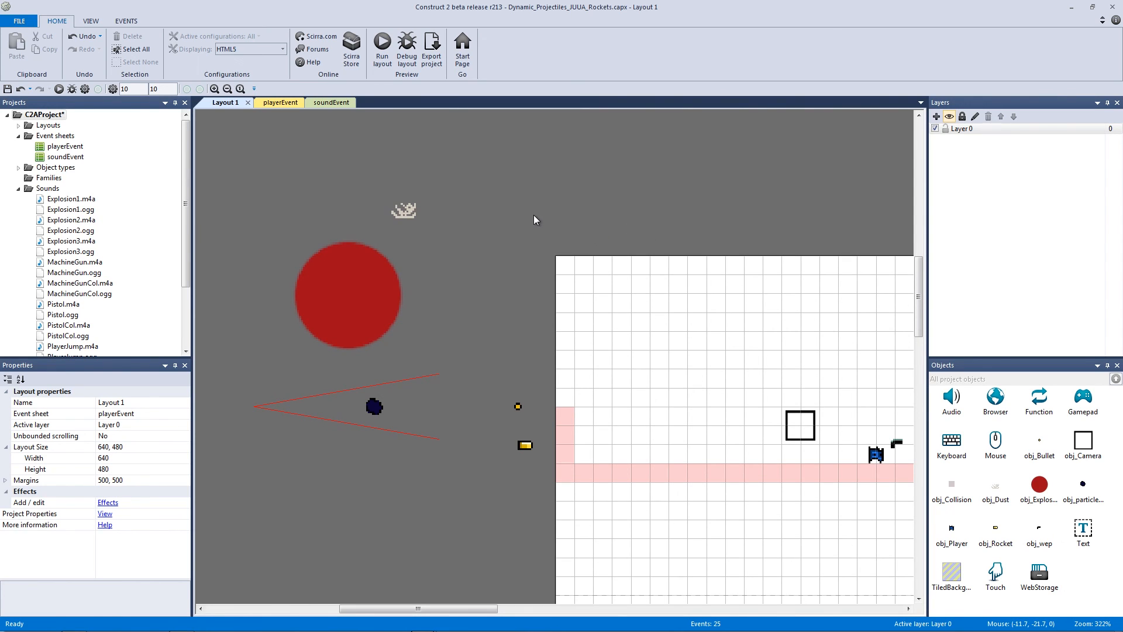
left_click(405, 215)
left_click(473, 201)
left_click(404, 210)
left_click(479, 198)
- Open the playerEvent sheet and collapse the "wepType" function event
left_click(281, 103)
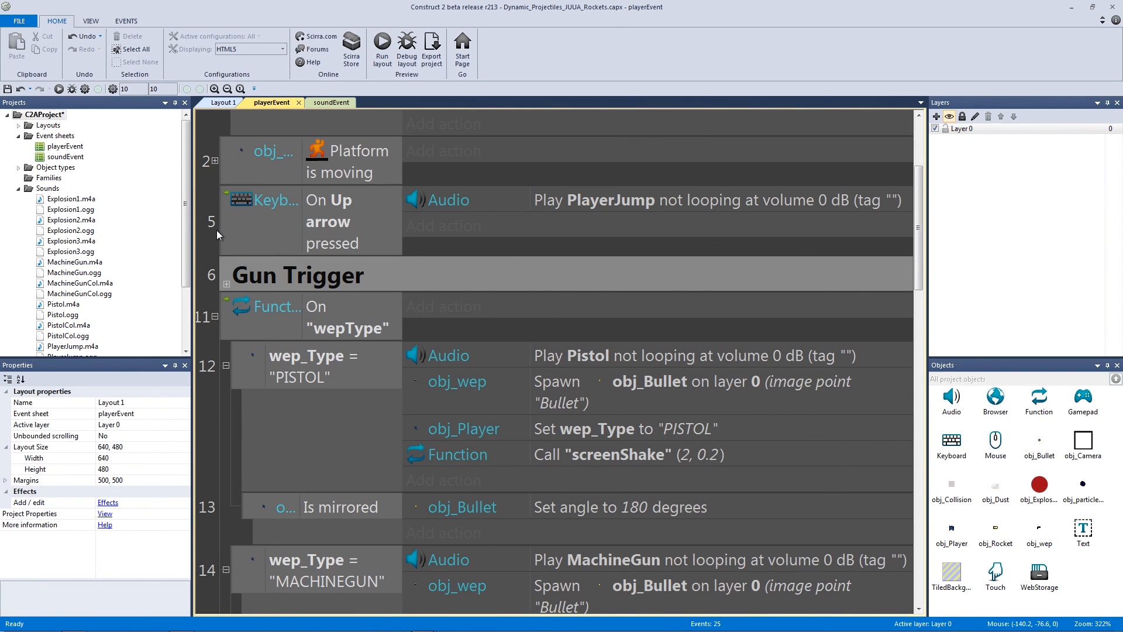
scroll(268, 241, "down", 3)
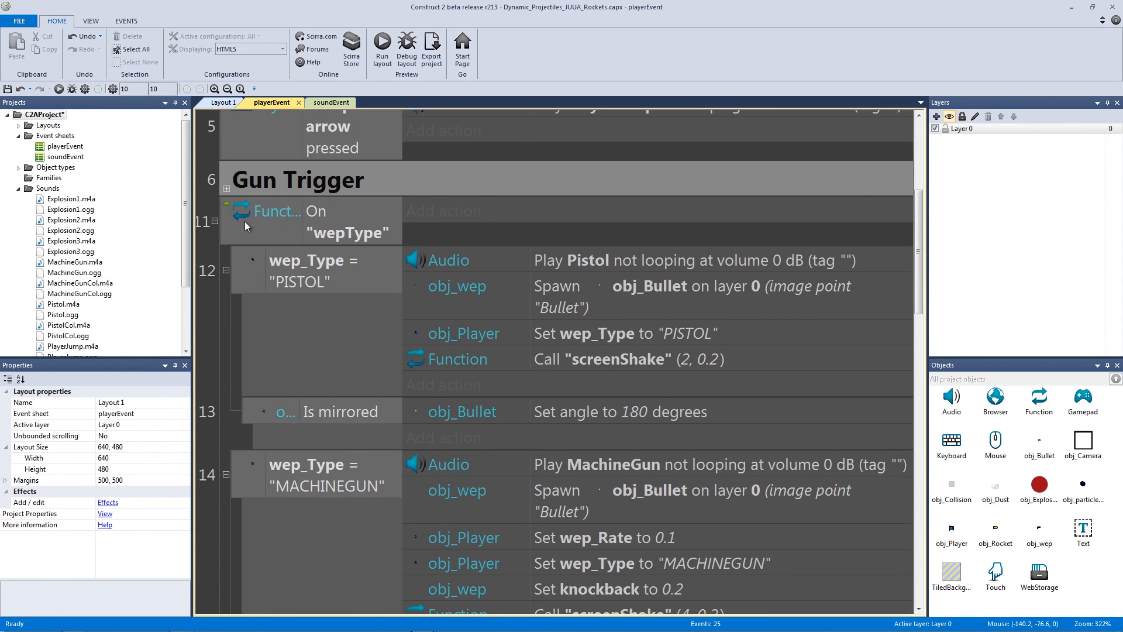
left_click(216, 221)
scroll(221, 221, "up", 2)
scroll(263, 351, "down", 2)
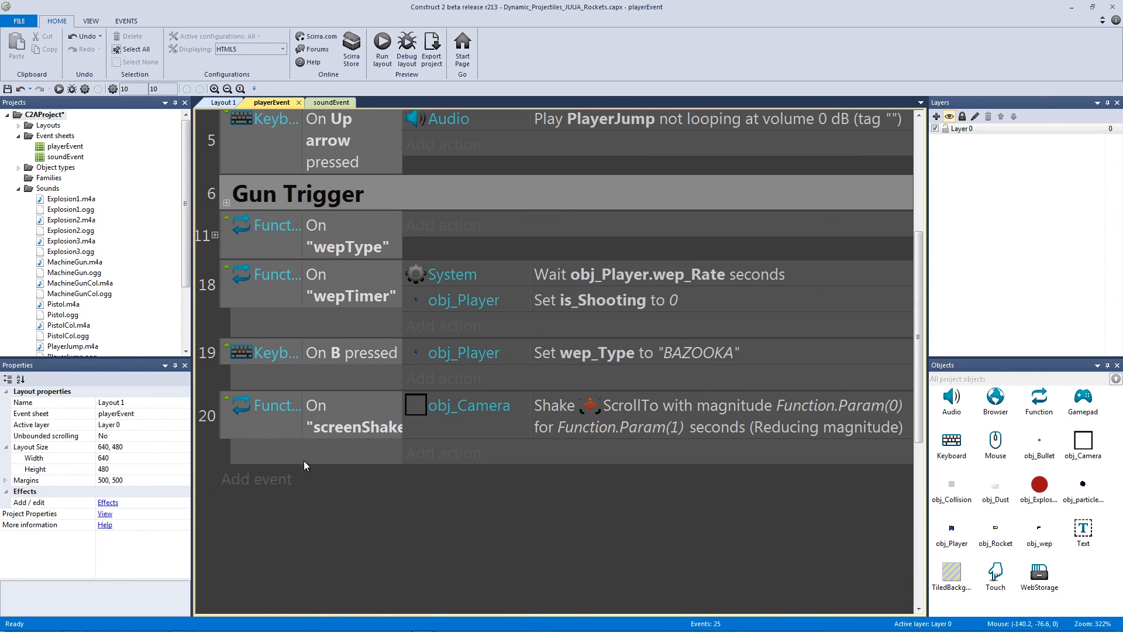
- Add two obj_Player events at the end of the sheet, Platform On jump and Platform On landed
left_click(313, 486)
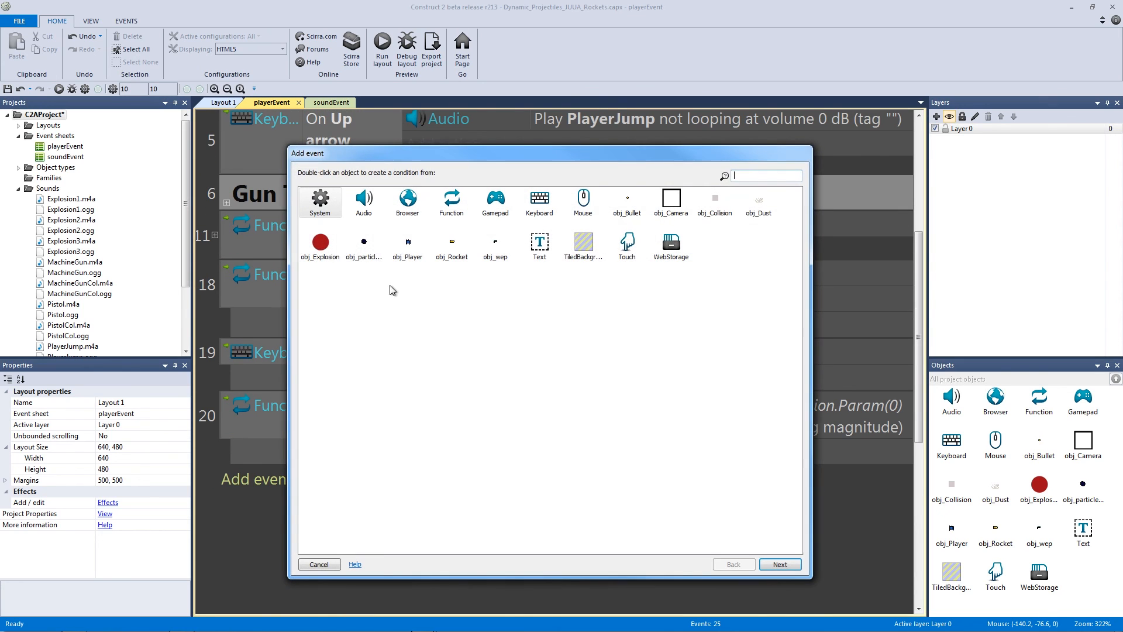
double_click(408, 245)
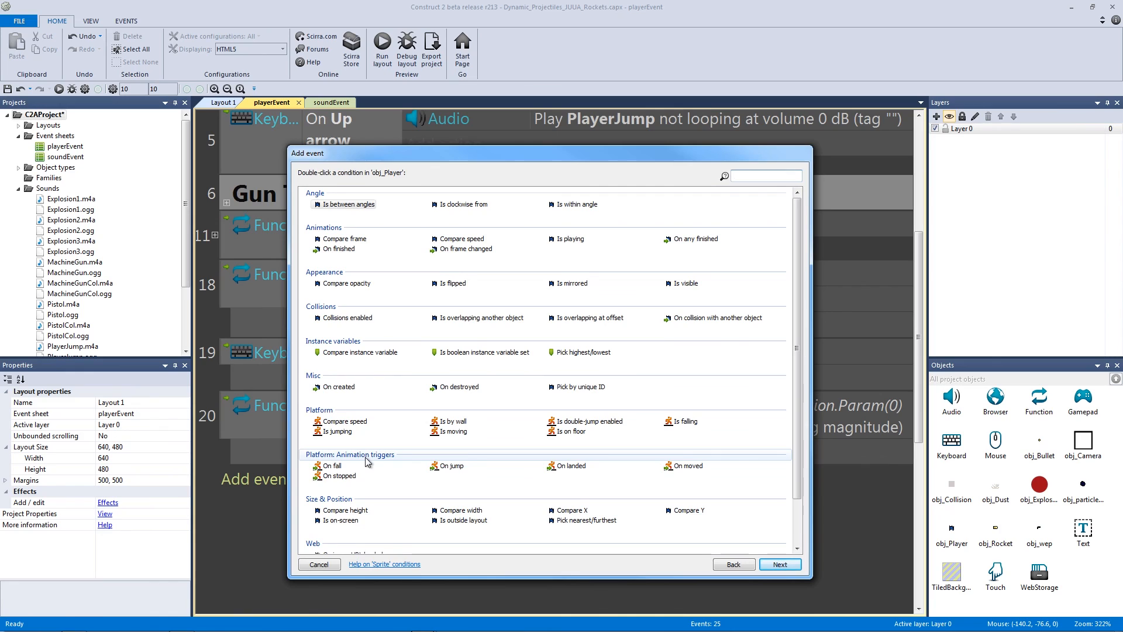
left_click(452, 466)
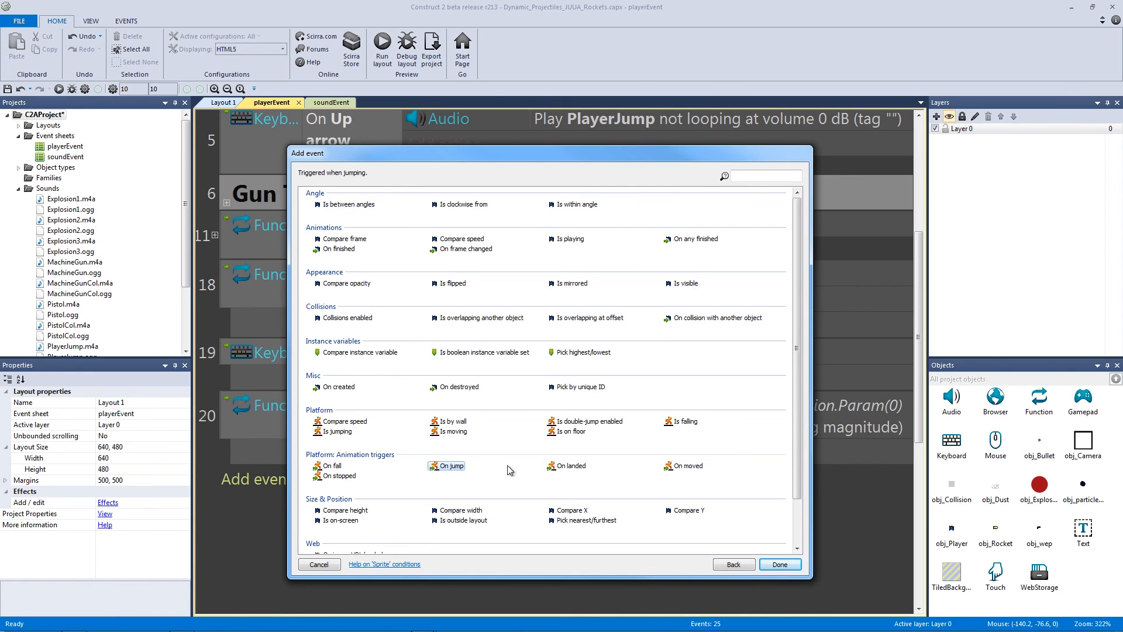
left_click(578, 468)
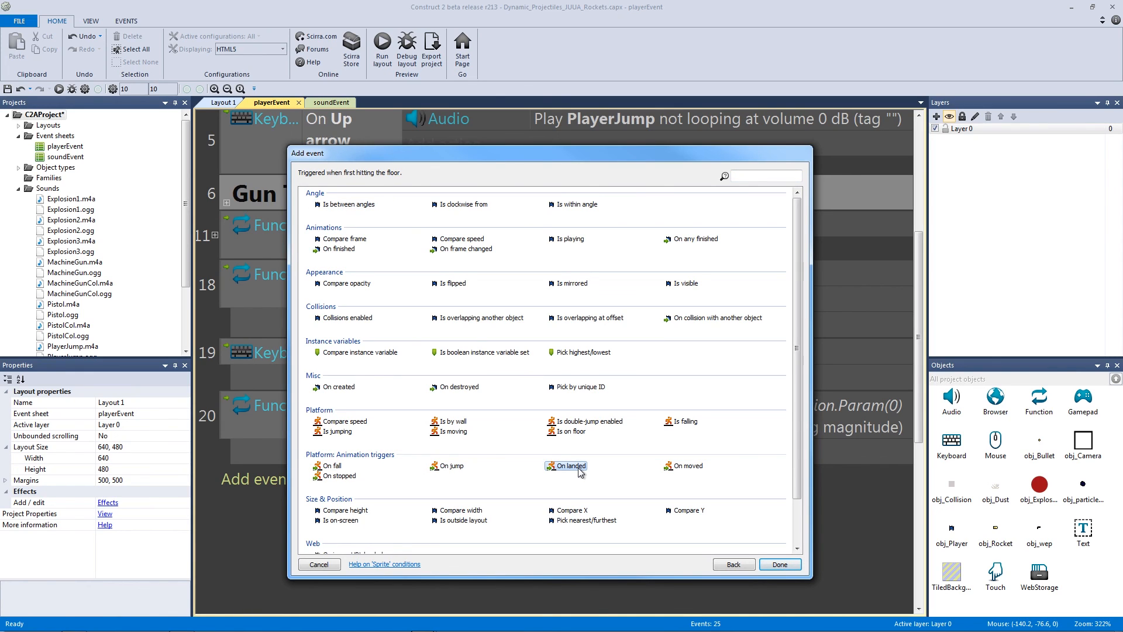
left_click(453, 466)
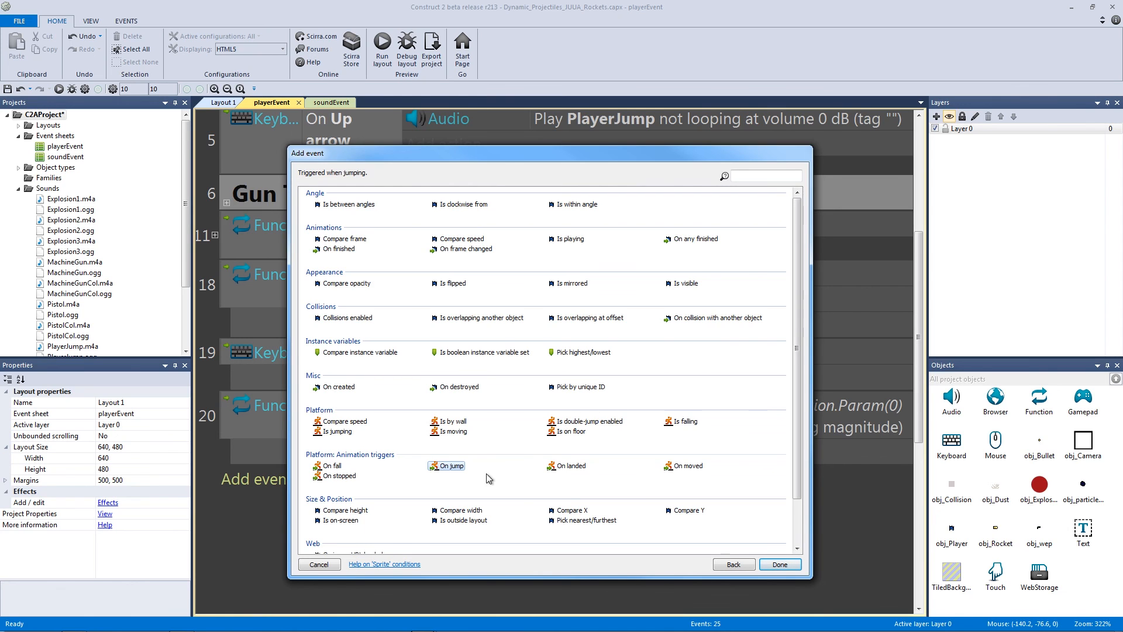
double_click(452, 466)
left_click(263, 528)
double_click(408, 245)
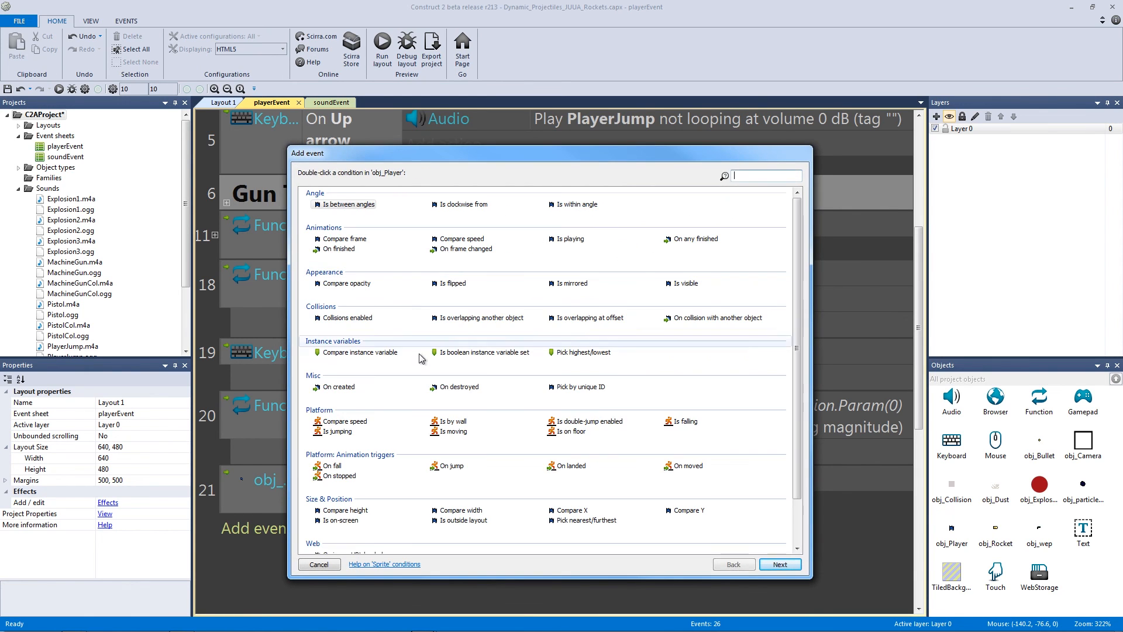
double_click(571, 466)
- Make obj_Player spawn obj_Dust on layer 0 at image point 0 in the On jump event, and copy that action to On landed
left_click(460, 479)
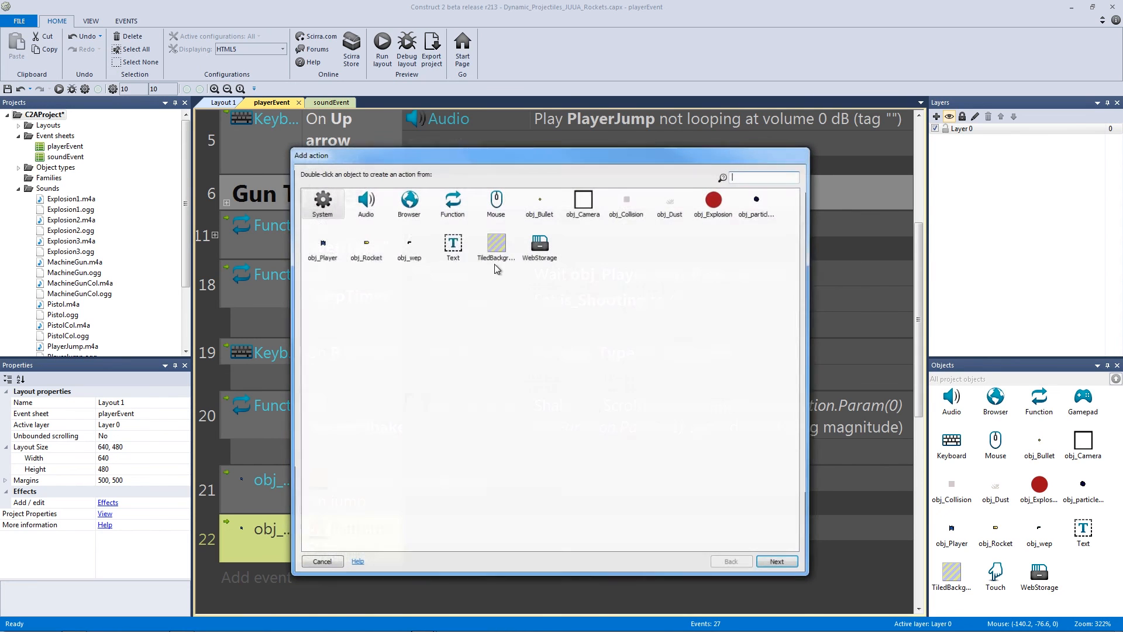
double_click(331, 249)
type("spawn")
key("Return")
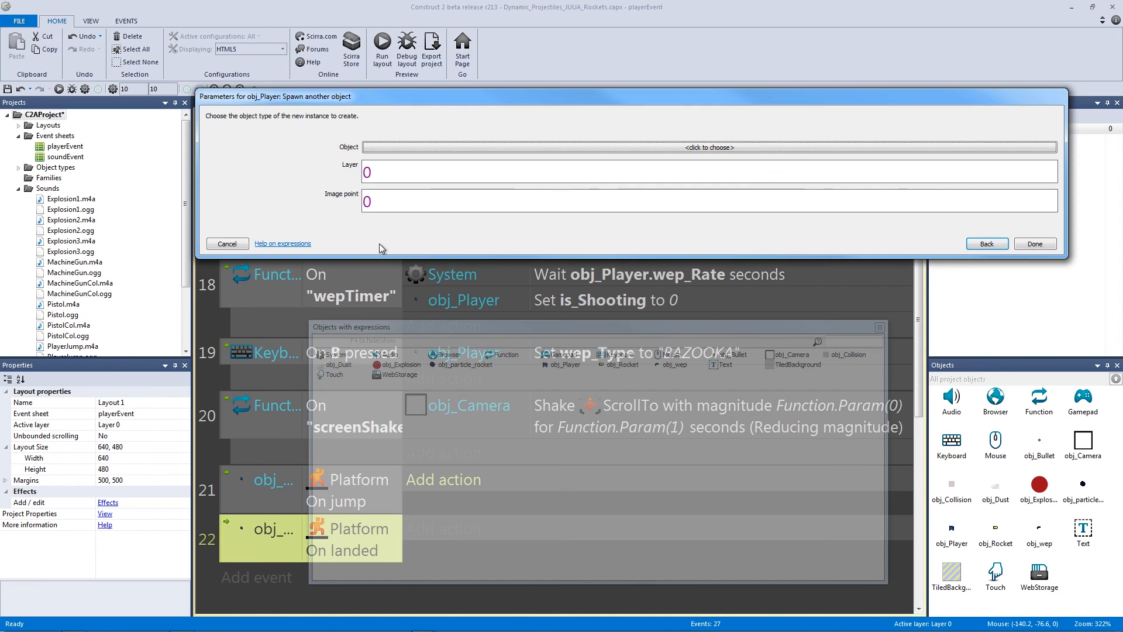
left_click(374, 147)
double_click(614, 260)
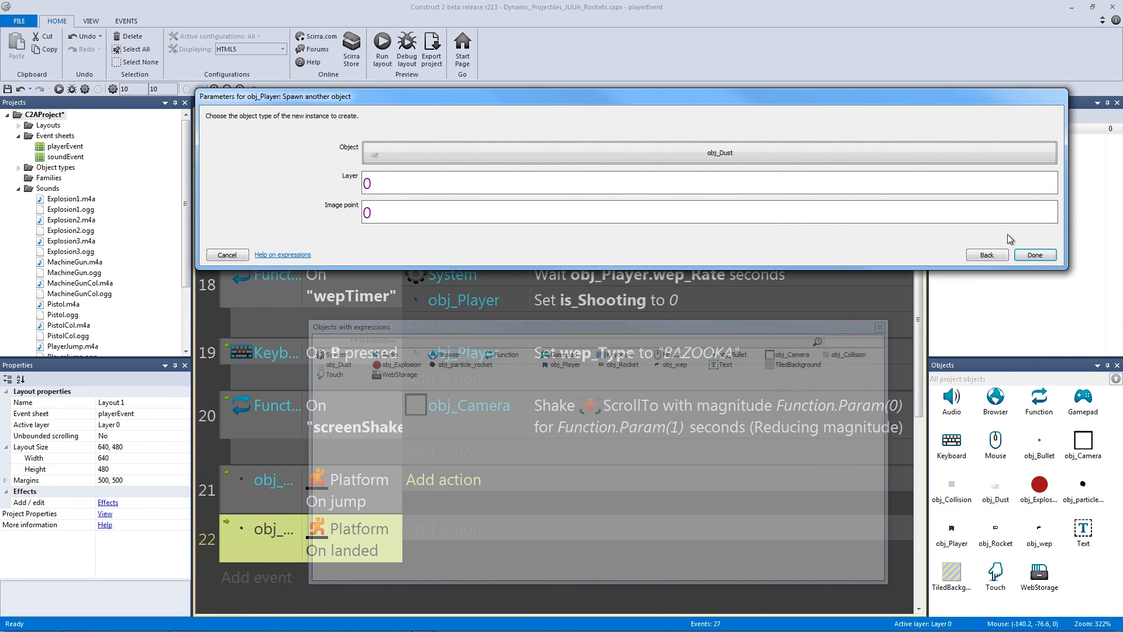
left_click(1035, 255)
left_click(438, 460)
left_click_drag(433, 459, 434, 511, "ctrl")
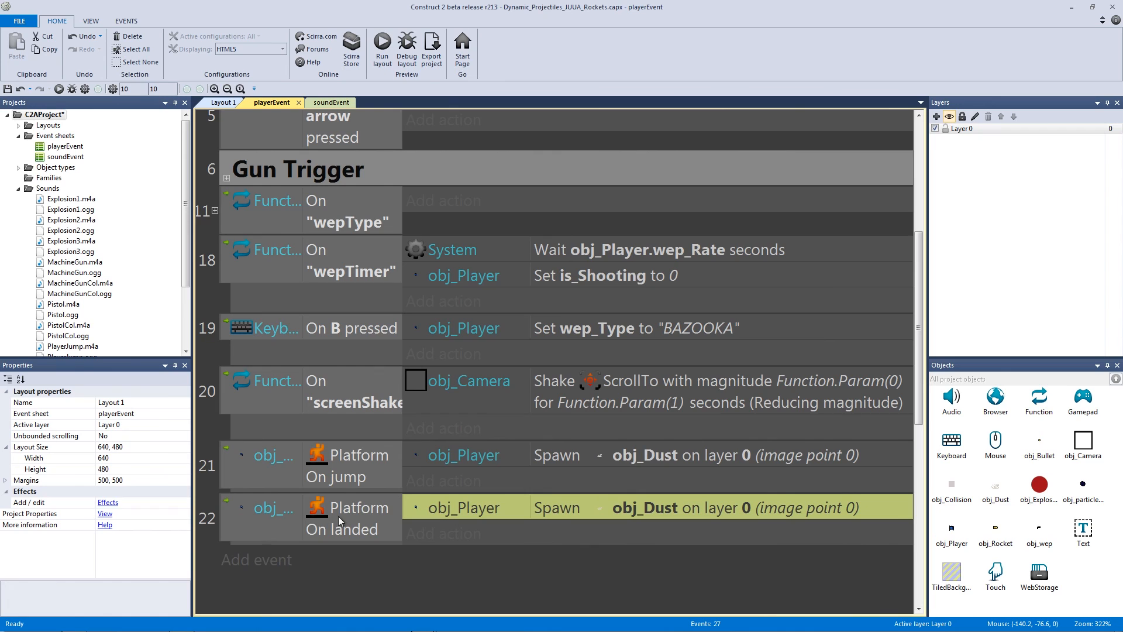
- Run the layout in the browser and jump repeatedly while moving both ways to test the dust on jumping and landing
left_click(383, 53)
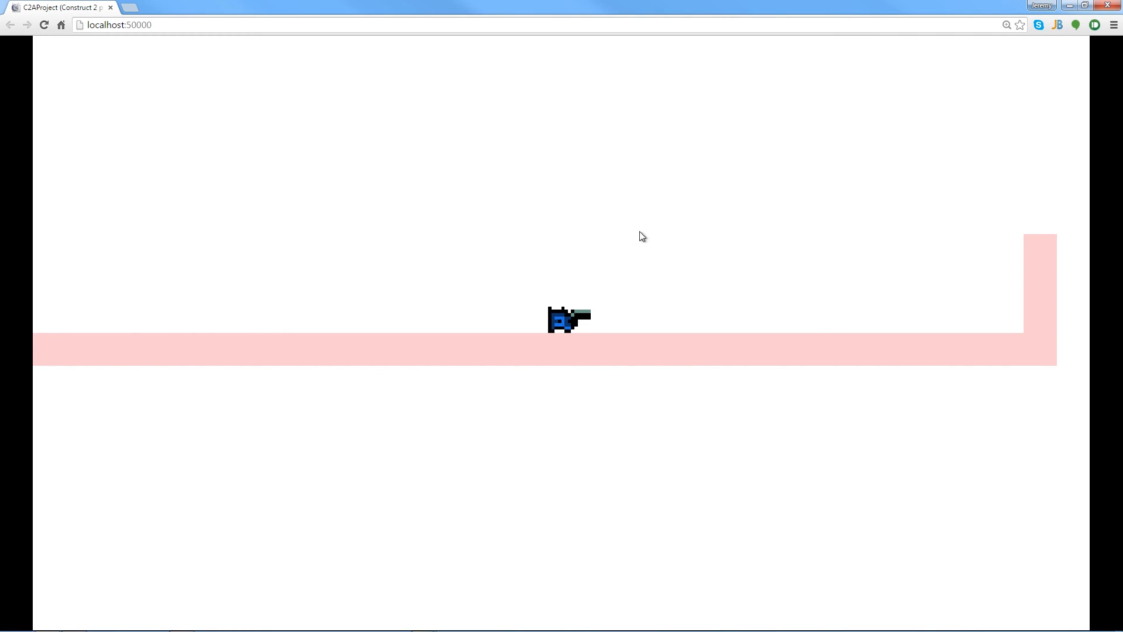
key("Up")
key("Right")
key("Up")
key("Left")
key("Up")
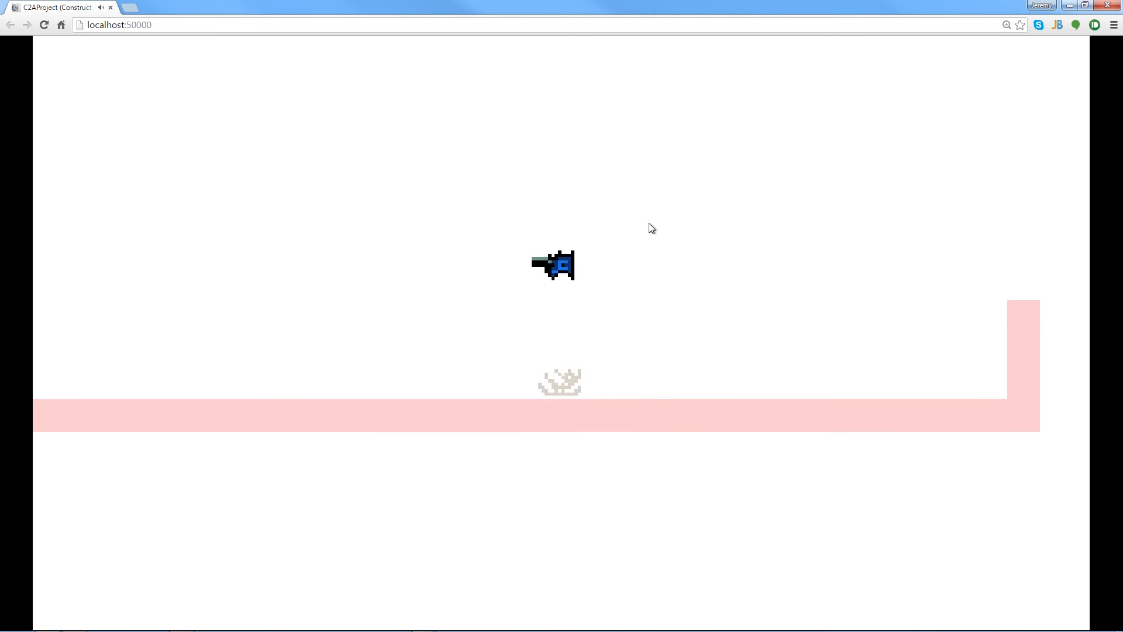
key("Right")
key("Up")
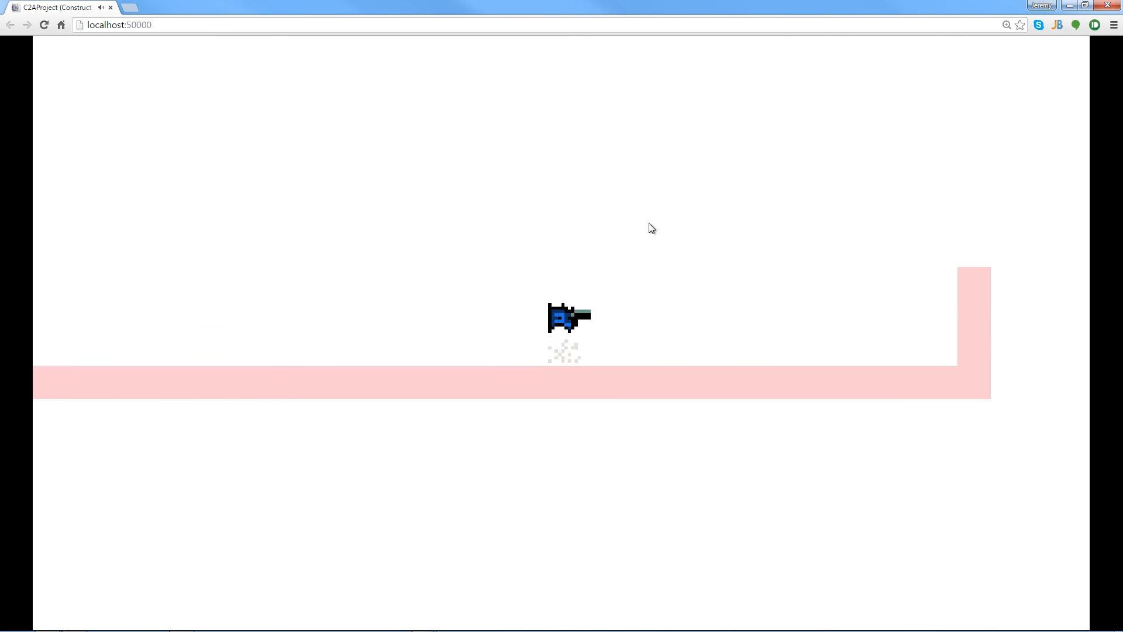
key("Up")
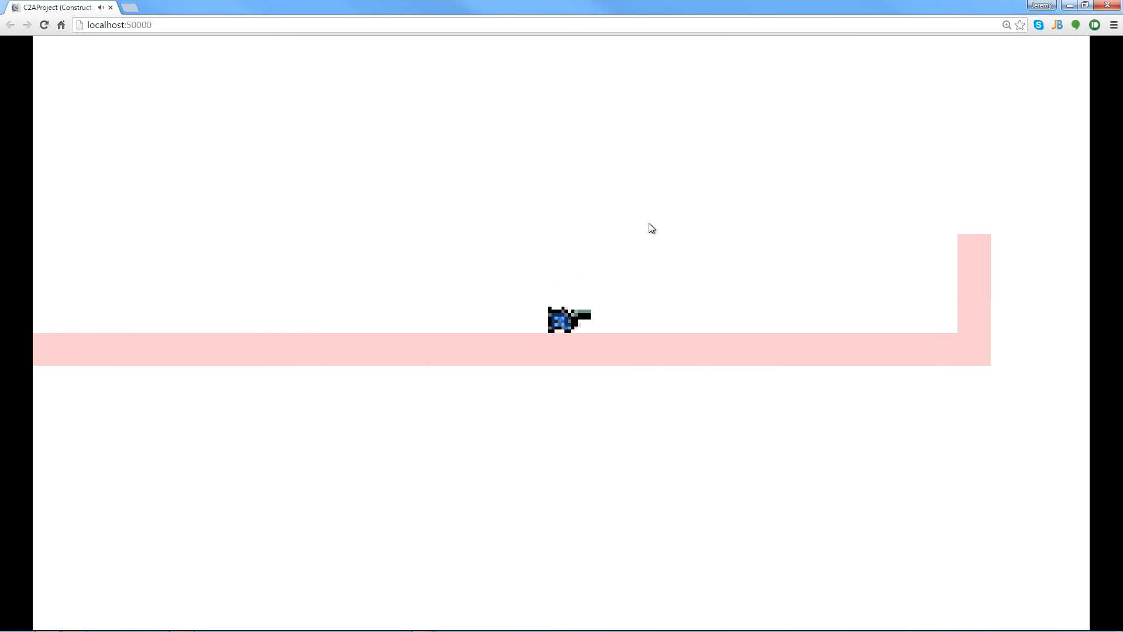
key("Left")
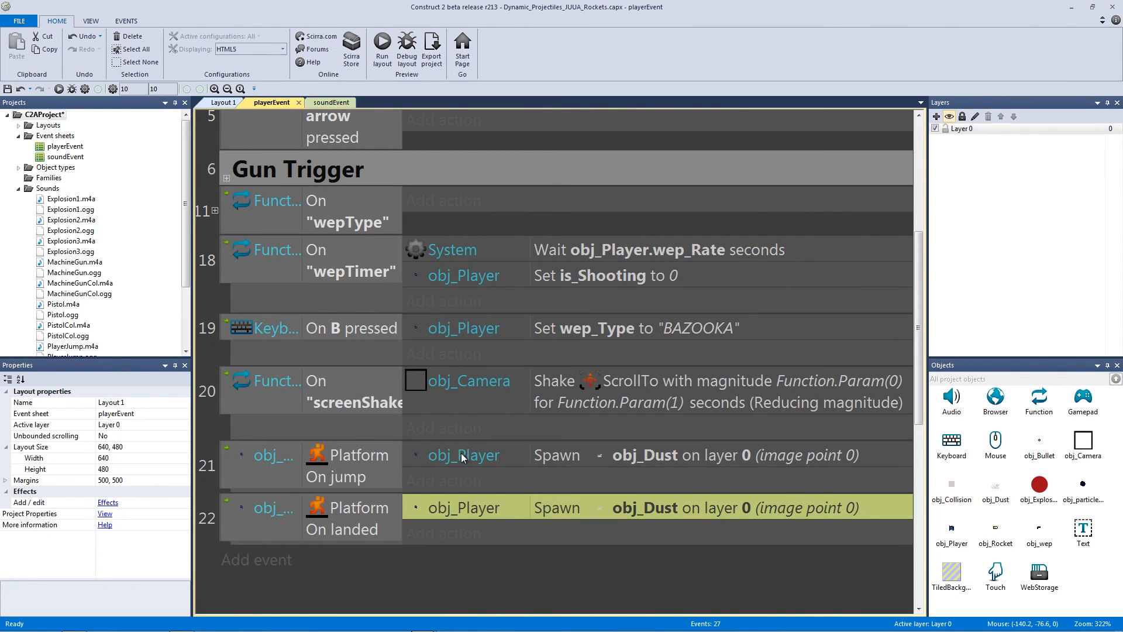
- Delete the Platform On jump event, keeping only the On landed event that spawns obj_Dust
left_click(471, 456)
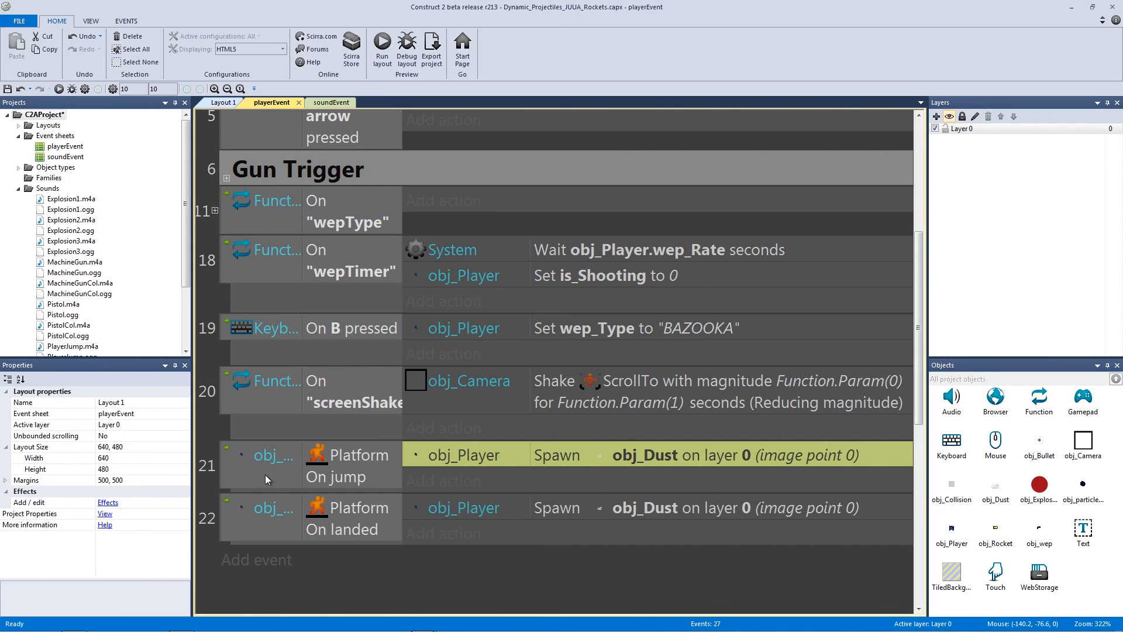
left_click(229, 520)
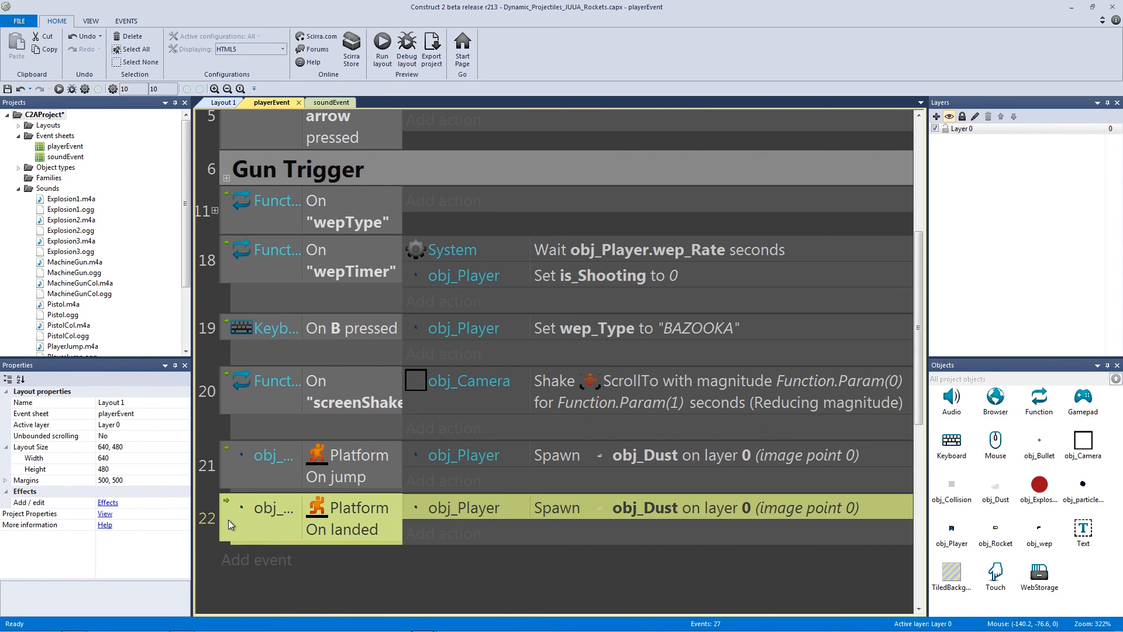
left_click(227, 479)
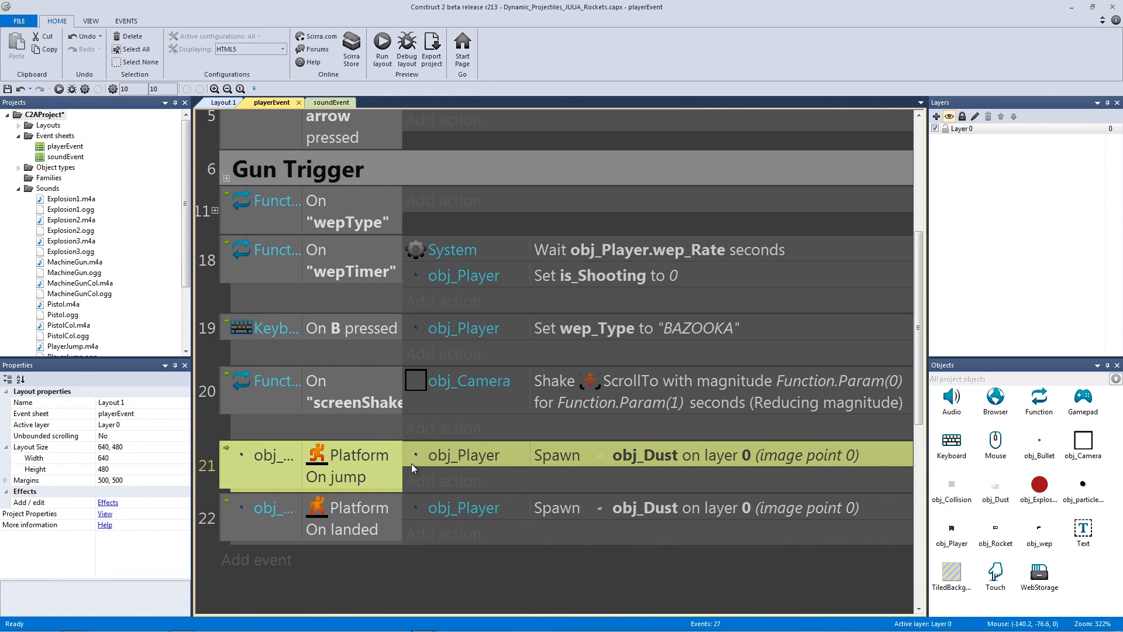
key("Delete")
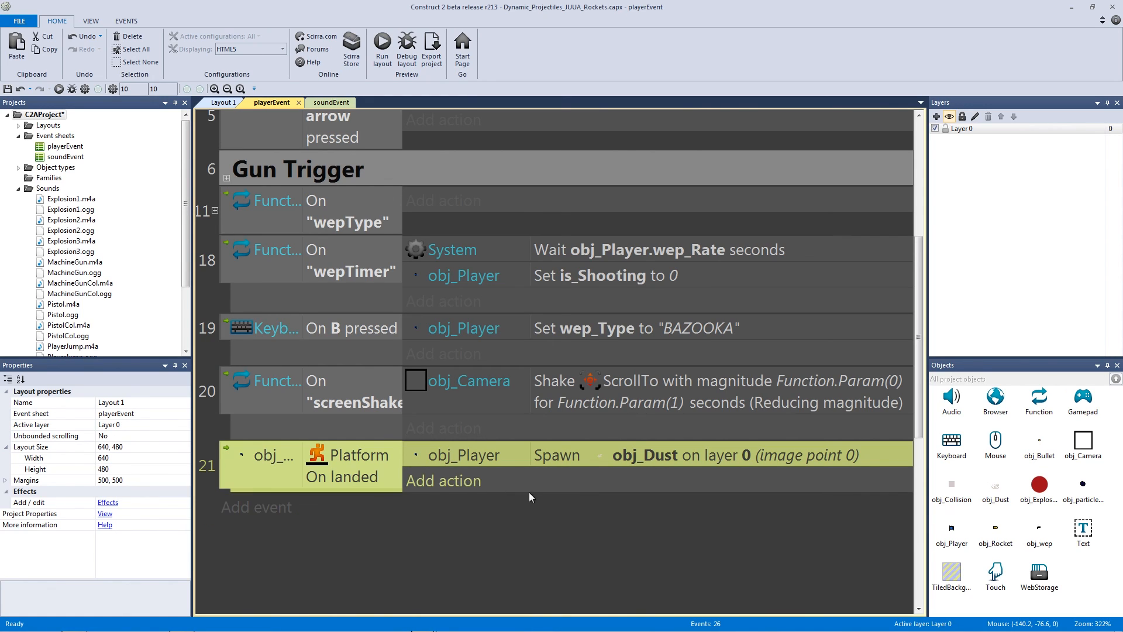
left_click(547, 512)
- Run the layout again, jump and move the player to test the landing dust, and close the preview
left_click(383, 47)
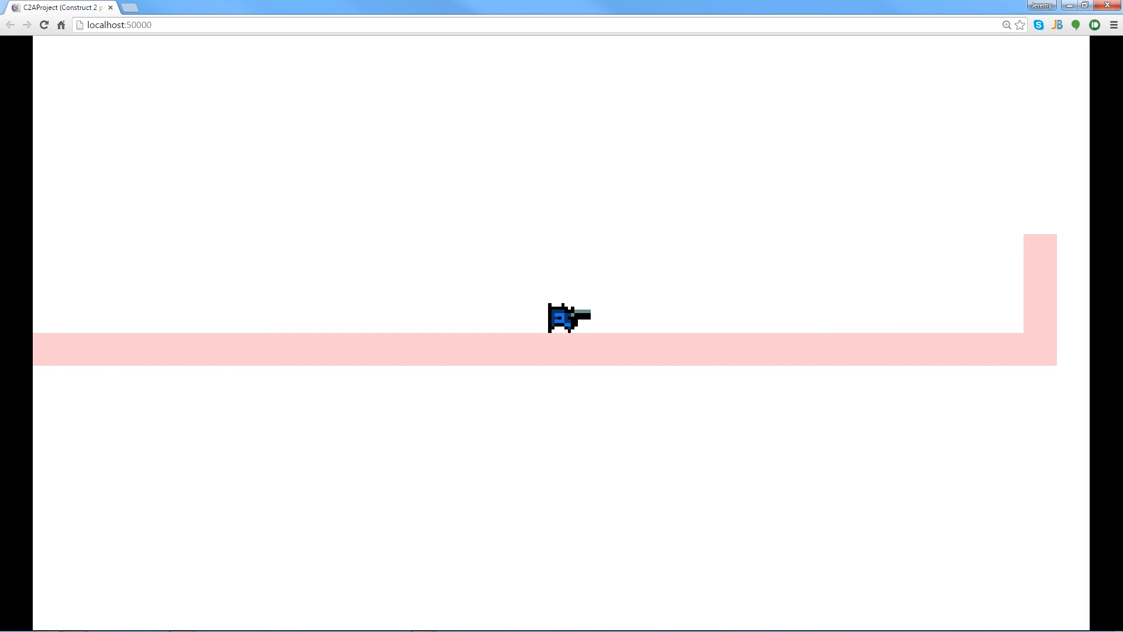
key("Up")
key("Left")
key("Up")
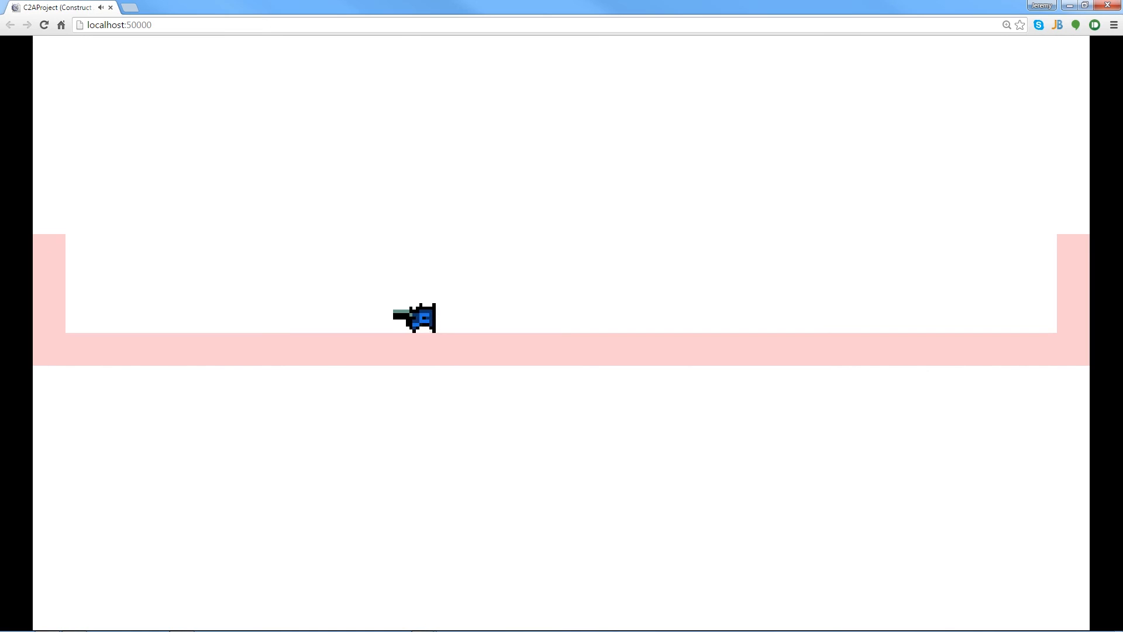
left_click(1108, 6)
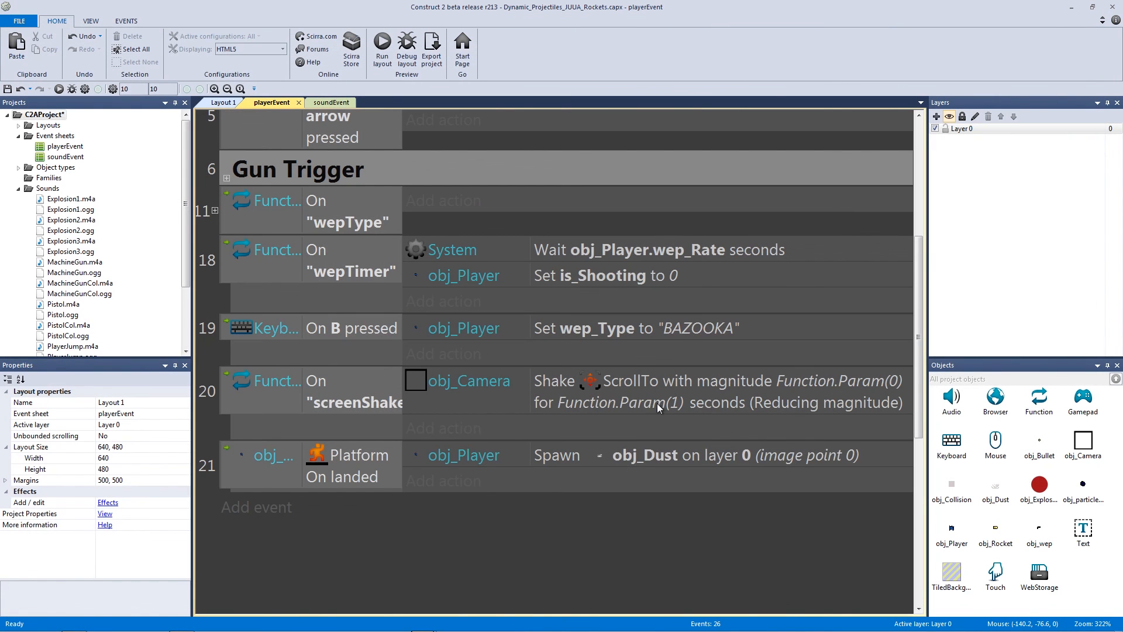
- Open the obj_Dust sprite for image editing and examine frame 0 of its Default animation up close
double_click(996, 486)
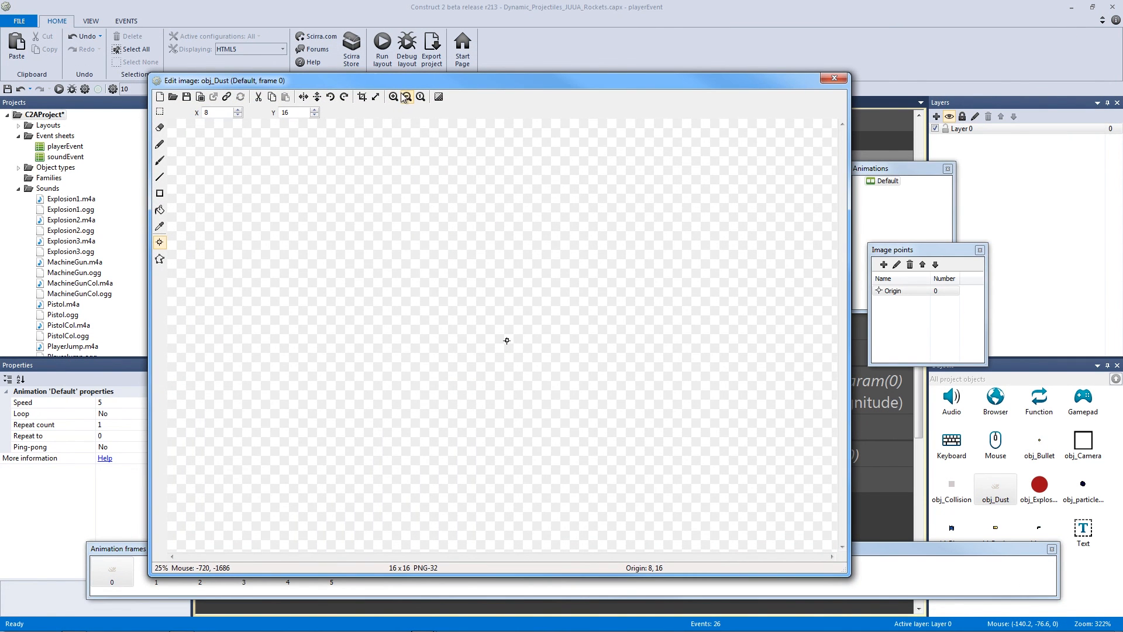
left_click(395, 98)
left_click(395, 98)
left_click(394, 98)
left_click(395, 97)
left_click(395, 98)
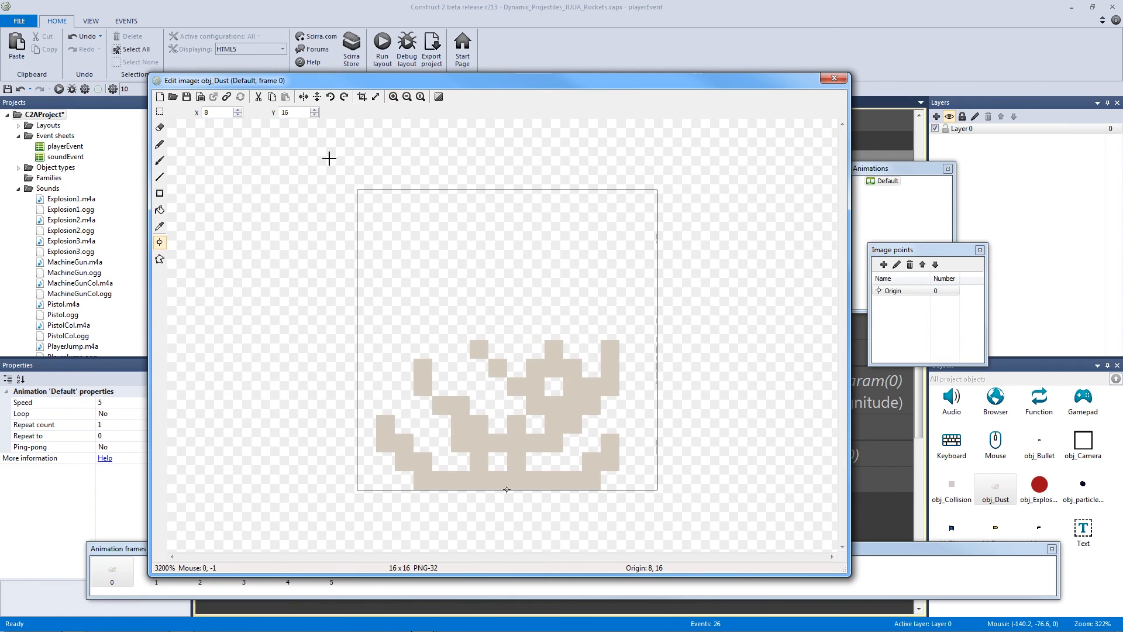
- Try erasing one pixel of the dust cloud in frame 0, undo it, and close the image editor
left_click(161, 128)
left_click(425, 367)
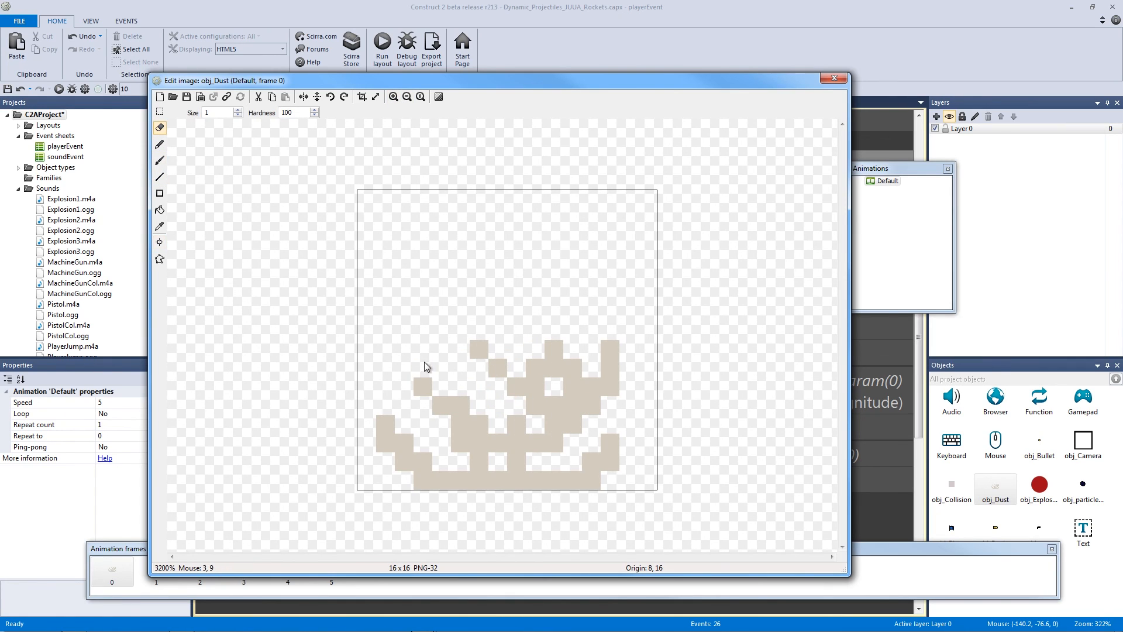
key("ctrl+z")
left_click(154, 582)
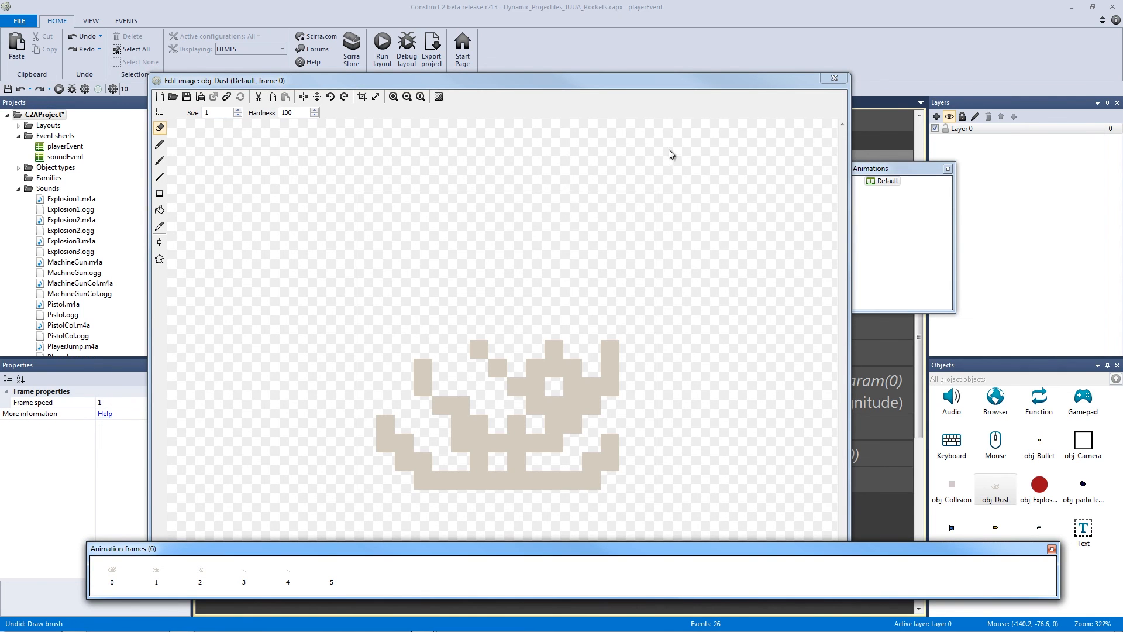
left_click(831, 77)
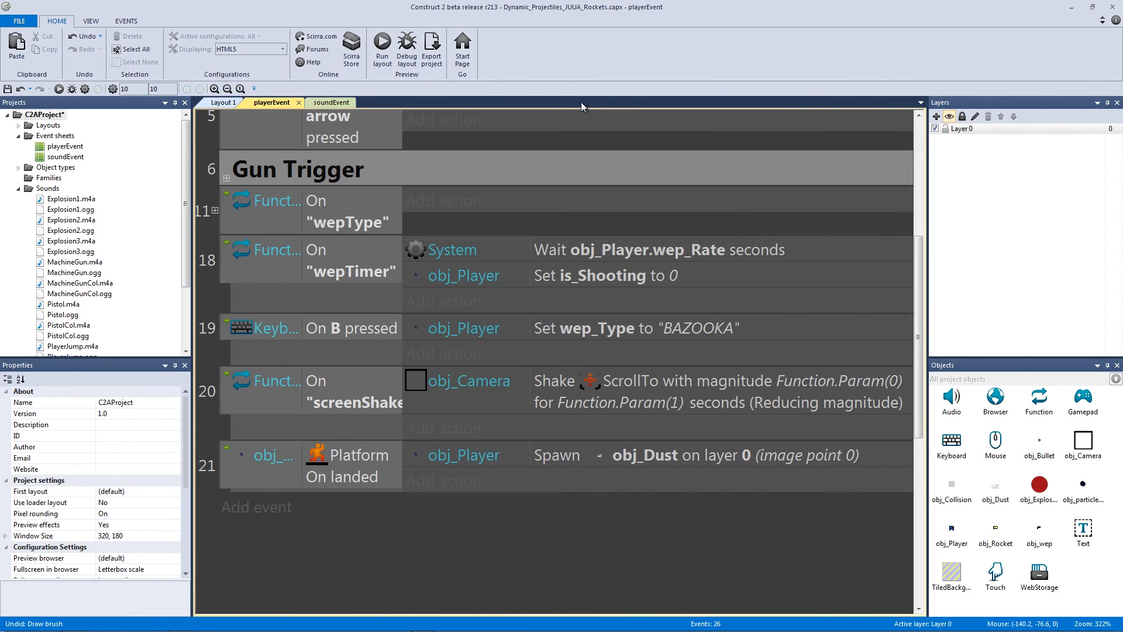
left_click(223, 103)
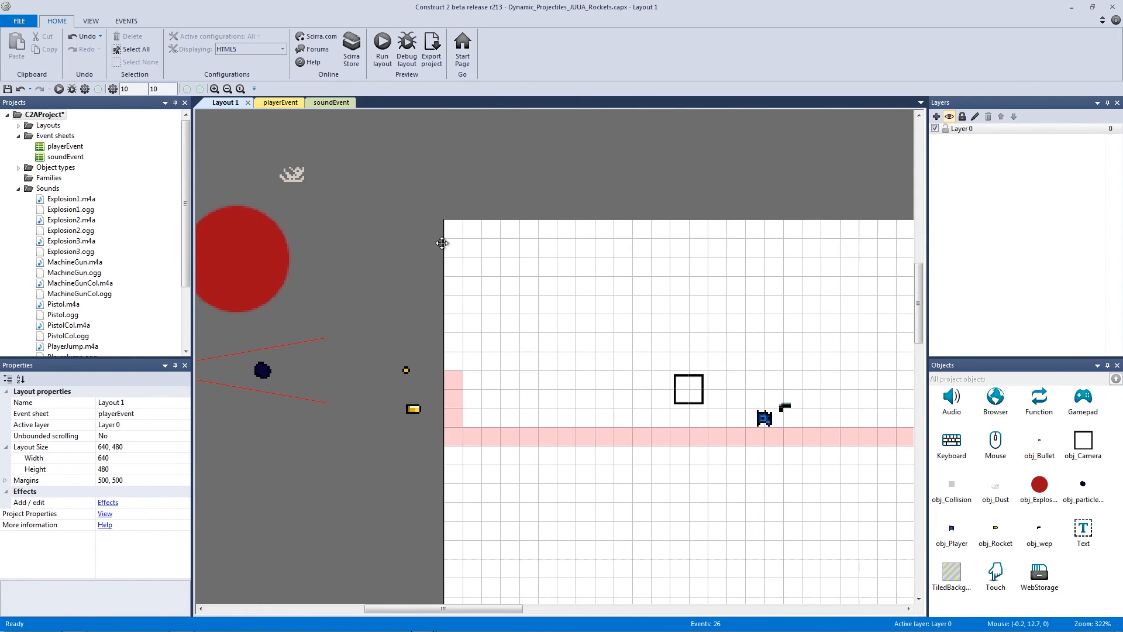
scroll(442, 242, "down", 2, "ctrl")
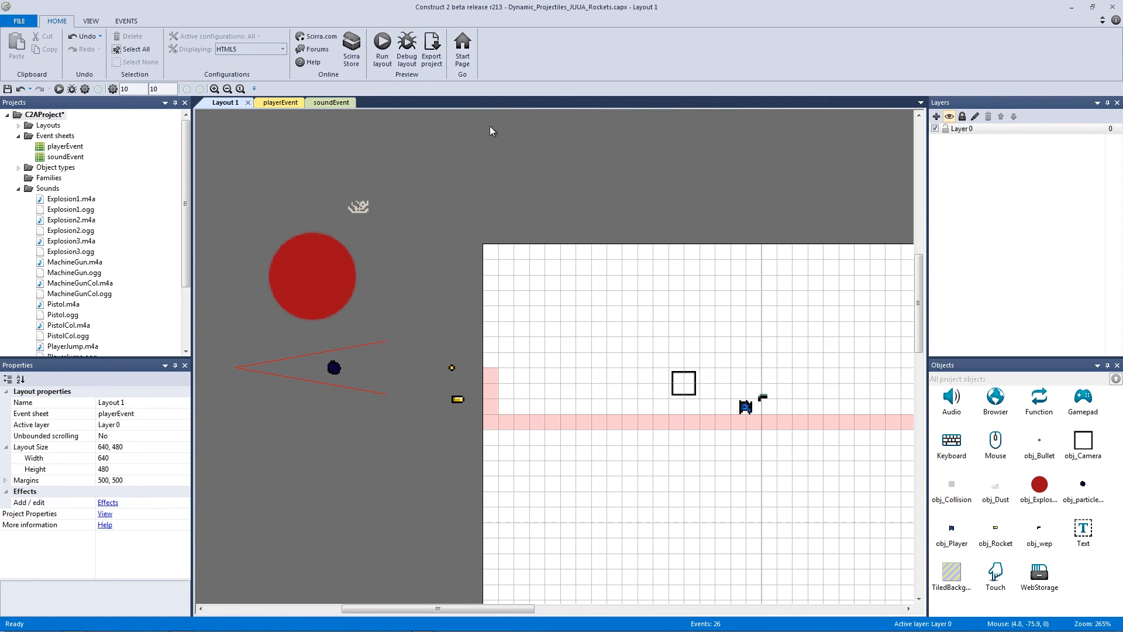
left_click(281, 103)
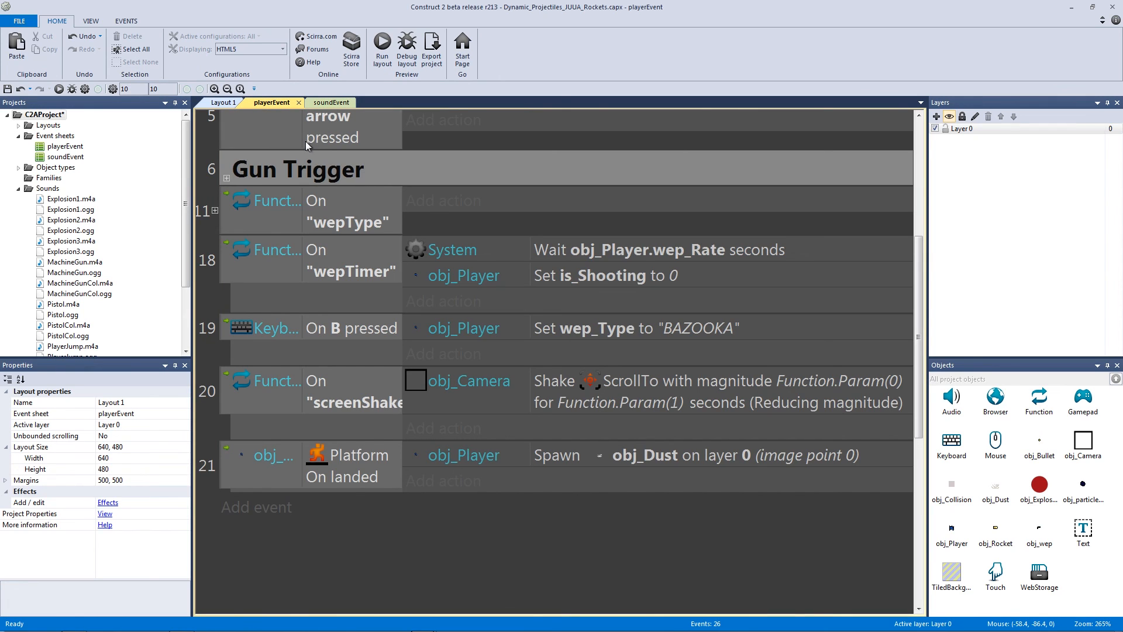
left_click(224, 103)
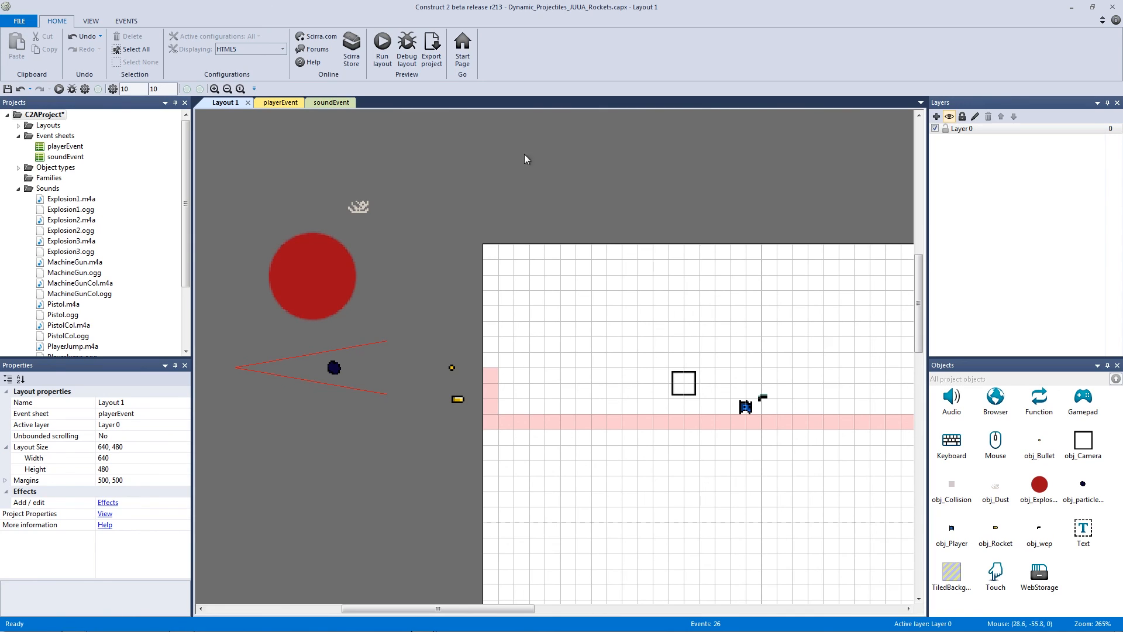
- Run the layout in the browser, switch to the bazooka, test the player with it in both directions, and close the preview
left_click(382, 43)
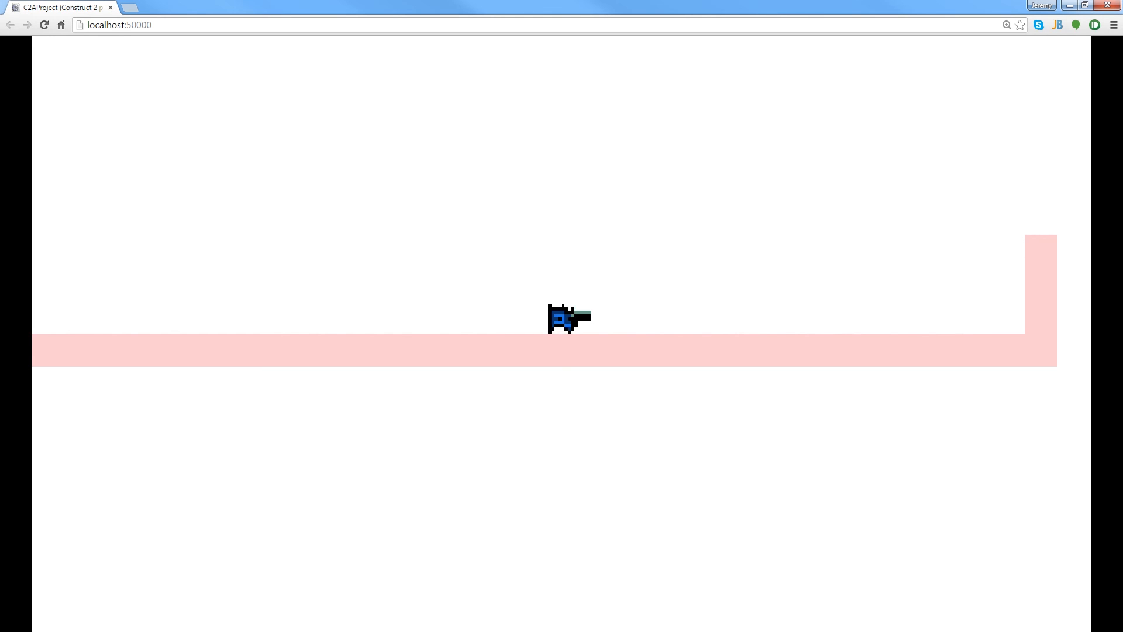
key("2")
key("space")
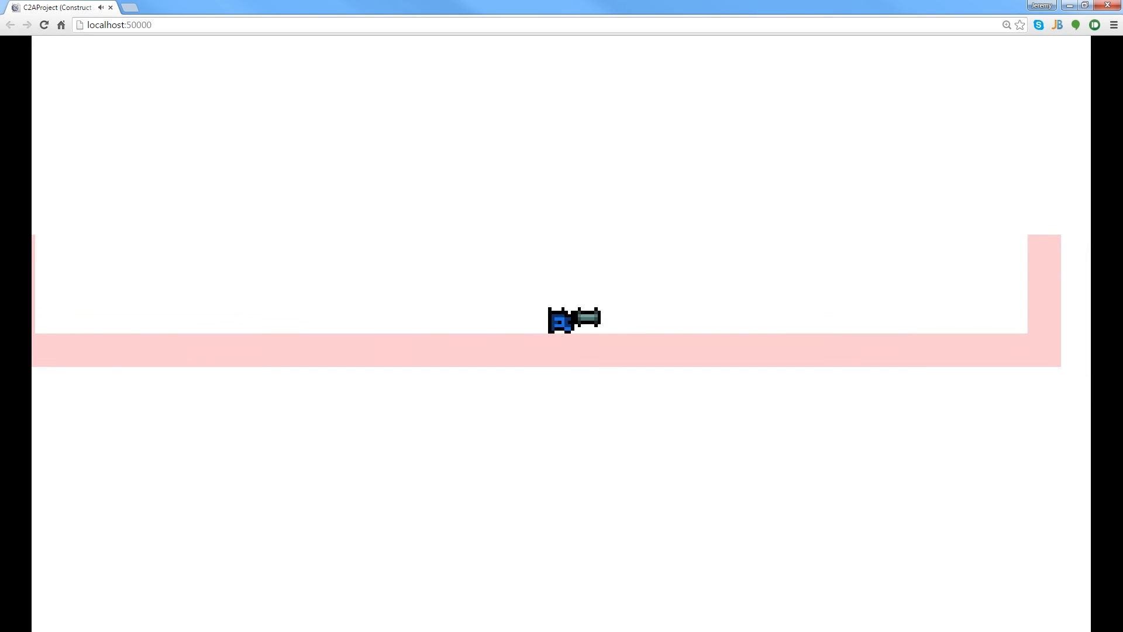
key("Left")
key("Right")
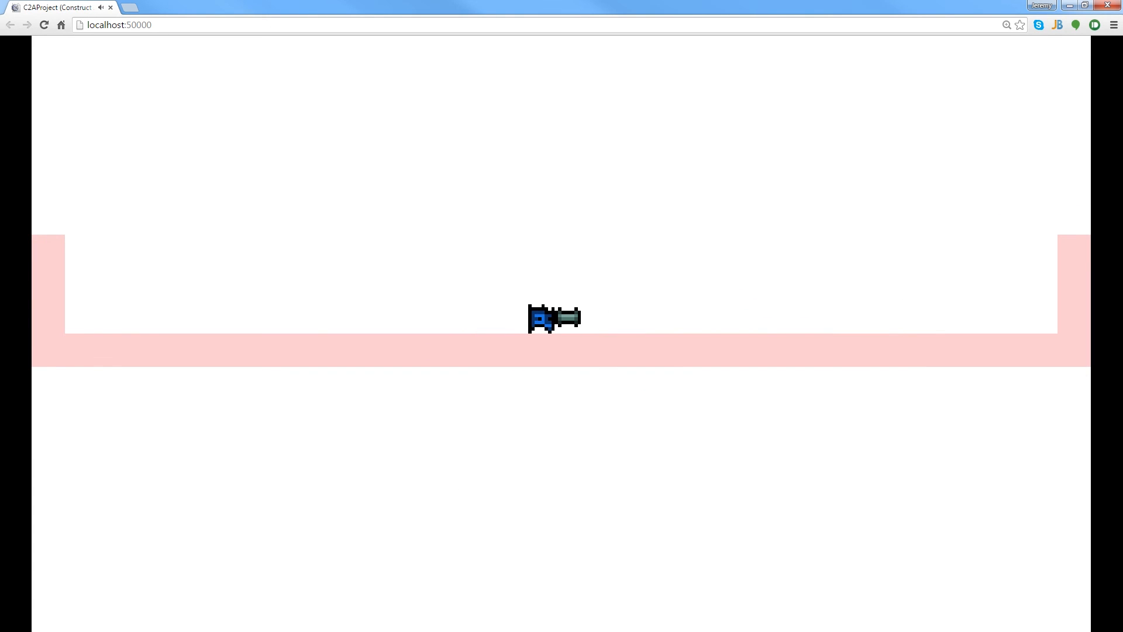
key("space")
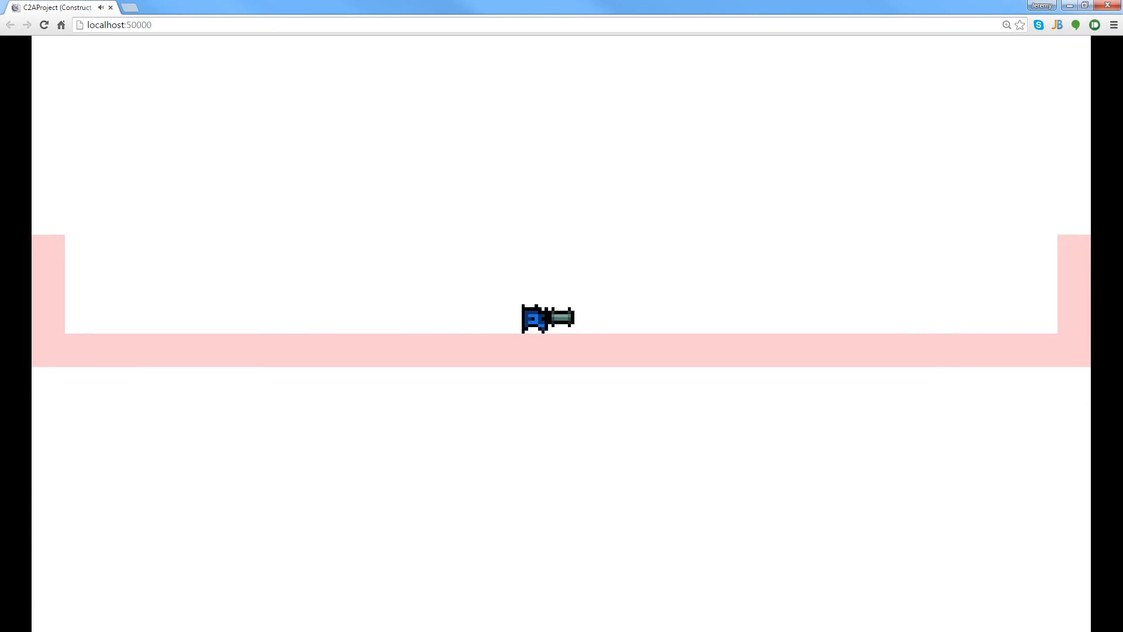
key("space")
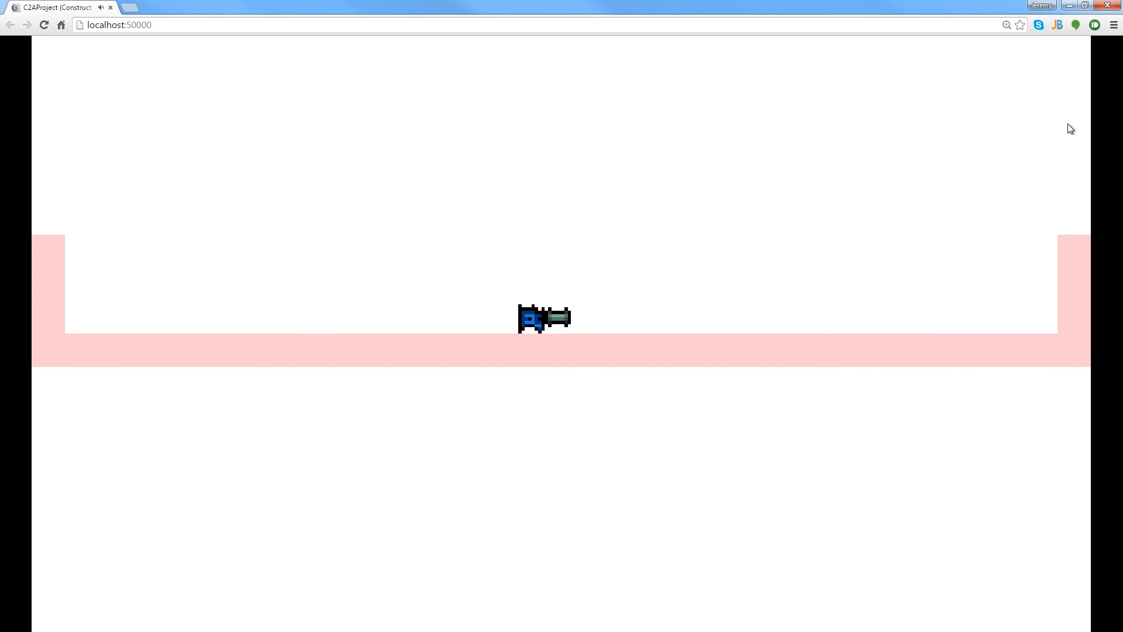
left_click(1107, 6)
- Review the rocket collision and disabled obj_Explosion events in soundEvent, and the obj_Explosion and obj_Dust sprites in Layout 1
left_click(325, 102)
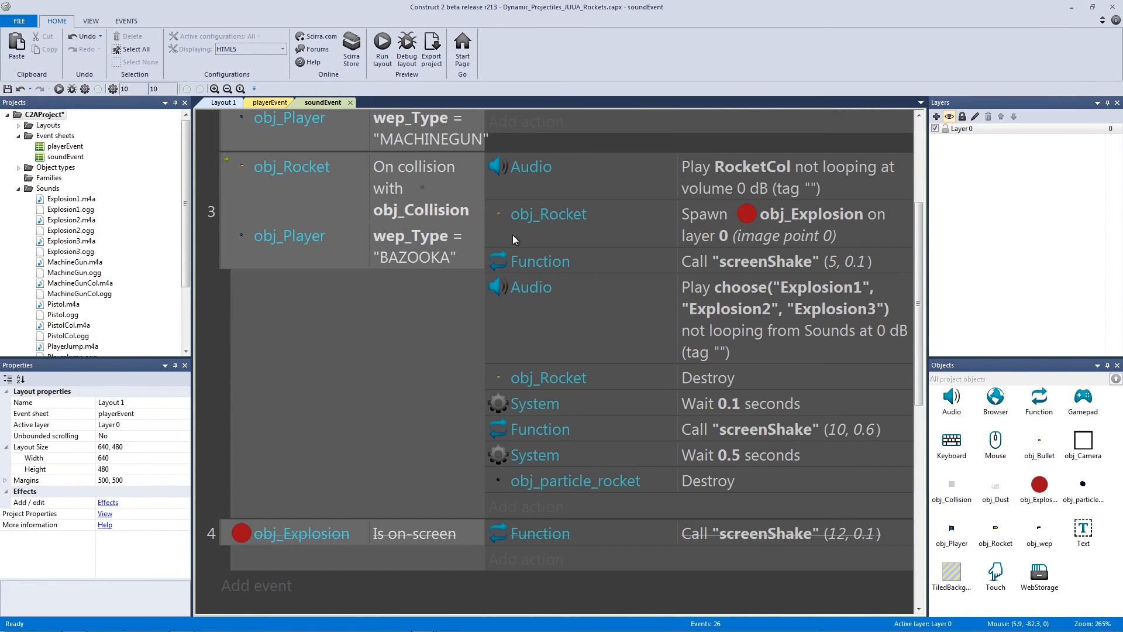
left_click(536, 275)
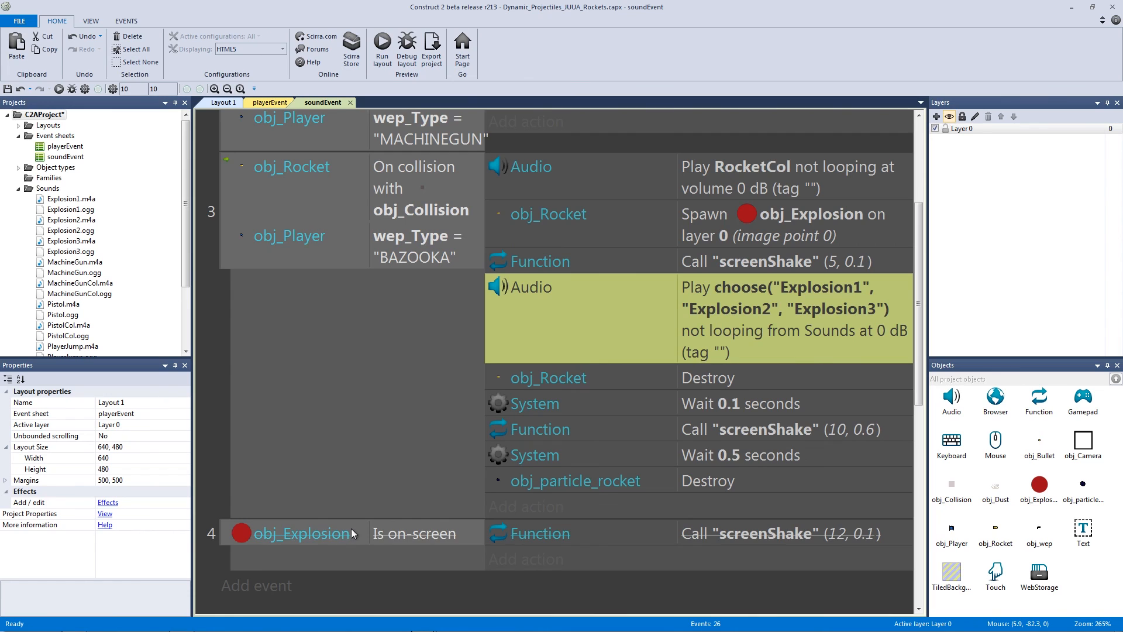
left_click(414, 539)
left_click(641, 529)
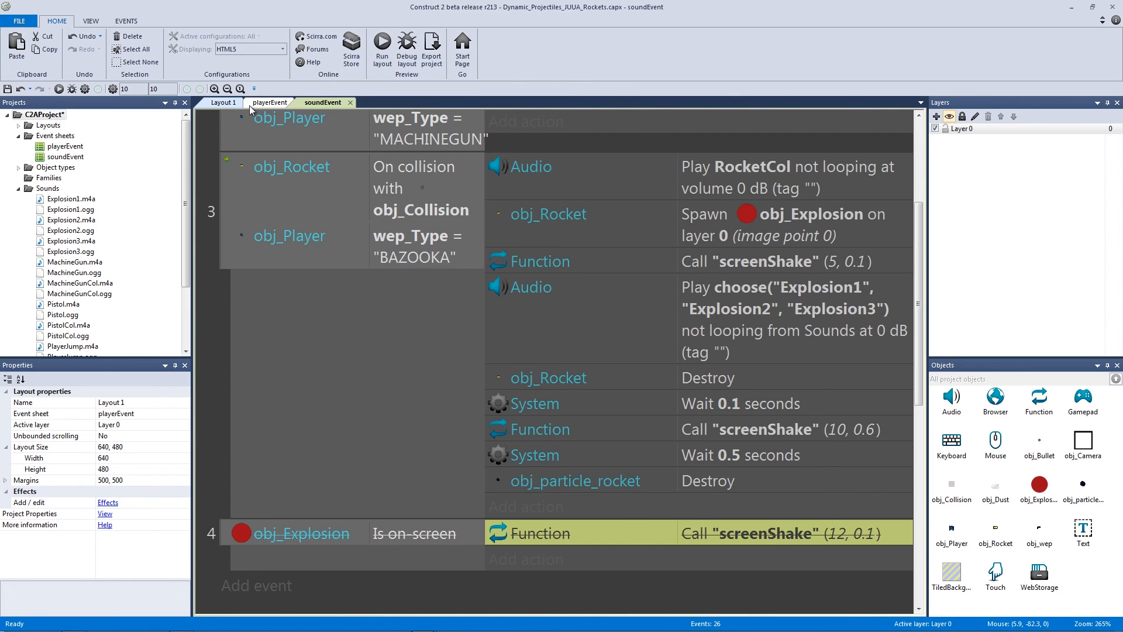
left_click(220, 104)
left_click(324, 258)
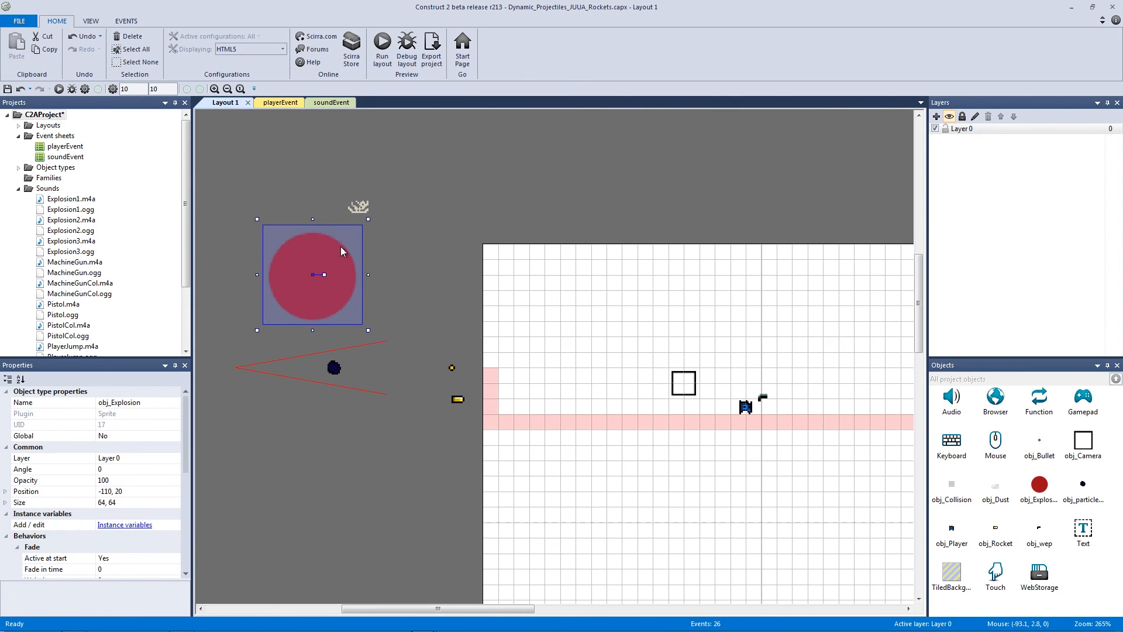
left_click(363, 205)
left_click(425, 202)
middle_click_drag(626, 241, 553, 199)
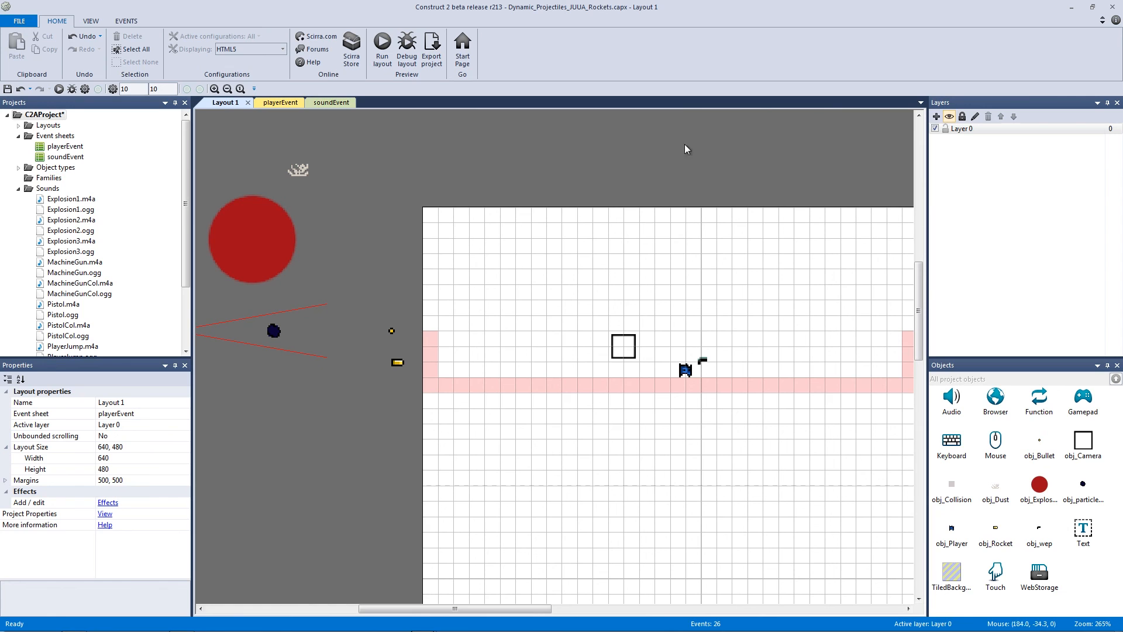
left_click(289, 105)
left_click(209, 104)
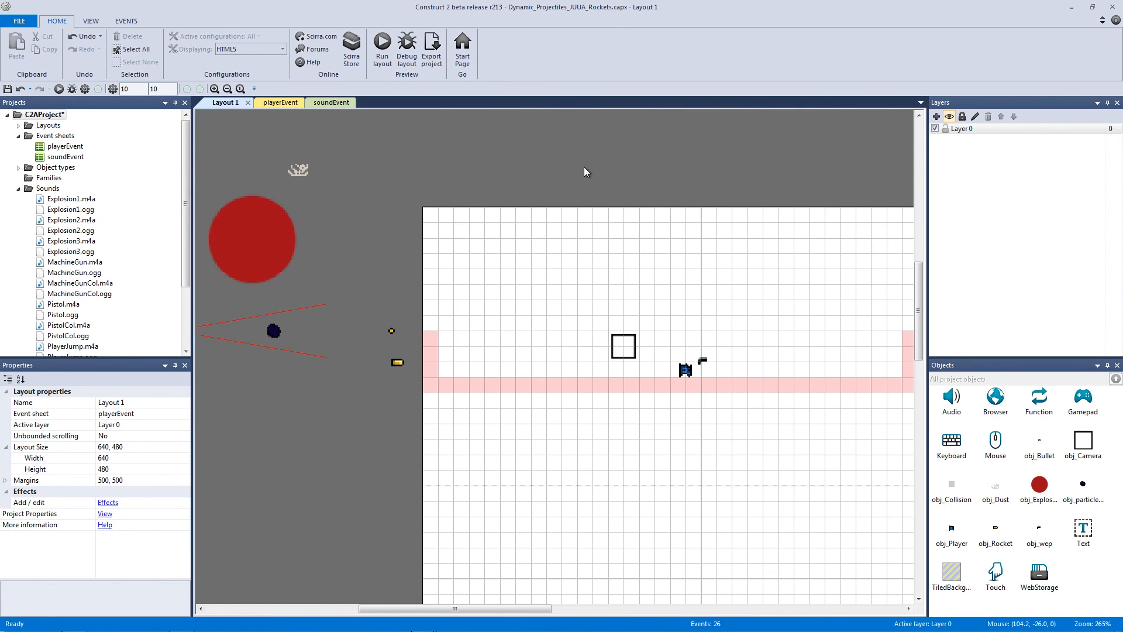